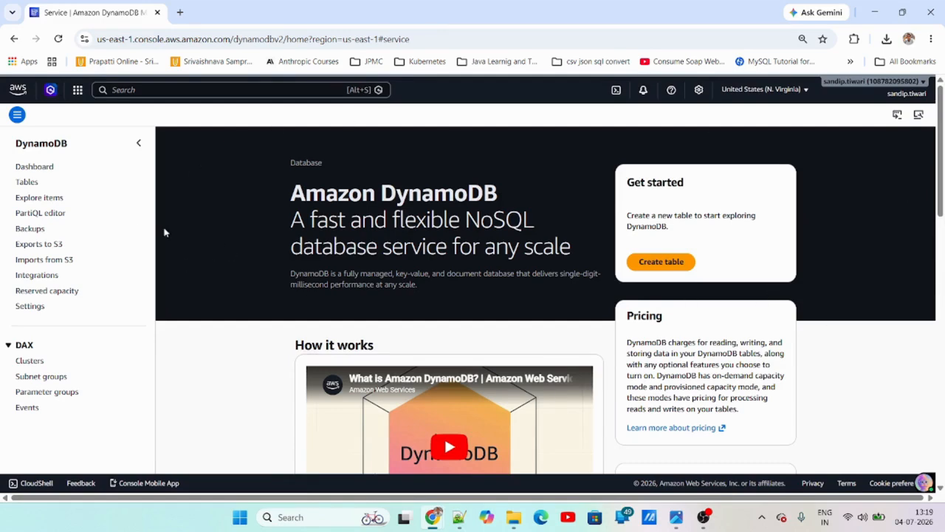
Start a new DynamoDB table named Employee with the string partition key Id and no sort key.
{"action": "left_click", "coordinate": [666, 265]}
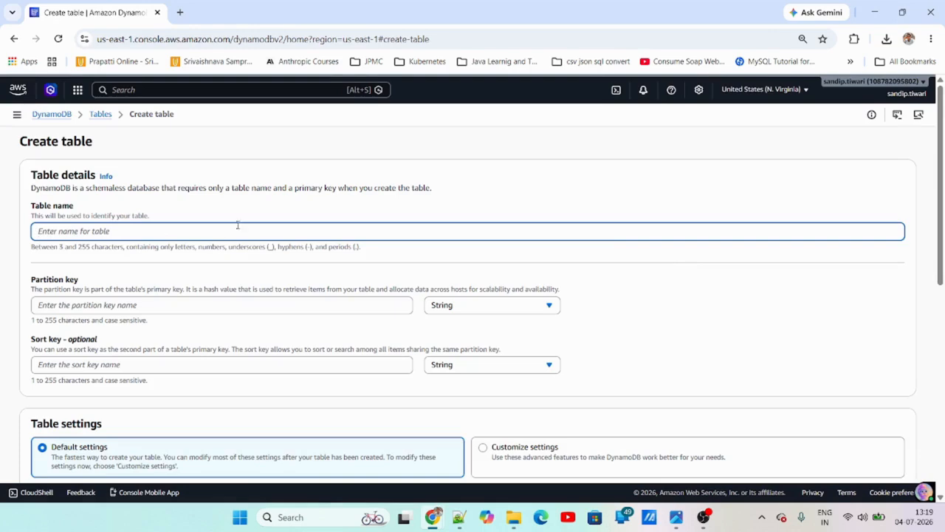
{"action": "type", "text": "Employee"}
{"action": "left_click", "coordinate": [127, 310]}
{"action": "left_click", "coordinate": [114, 357]}
Review the default table settings and create the Employee table with them, without tags.
{"action": "scroll", "coordinate": [201, 323], "scroll_direction": "down", "scroll_amount": 1}
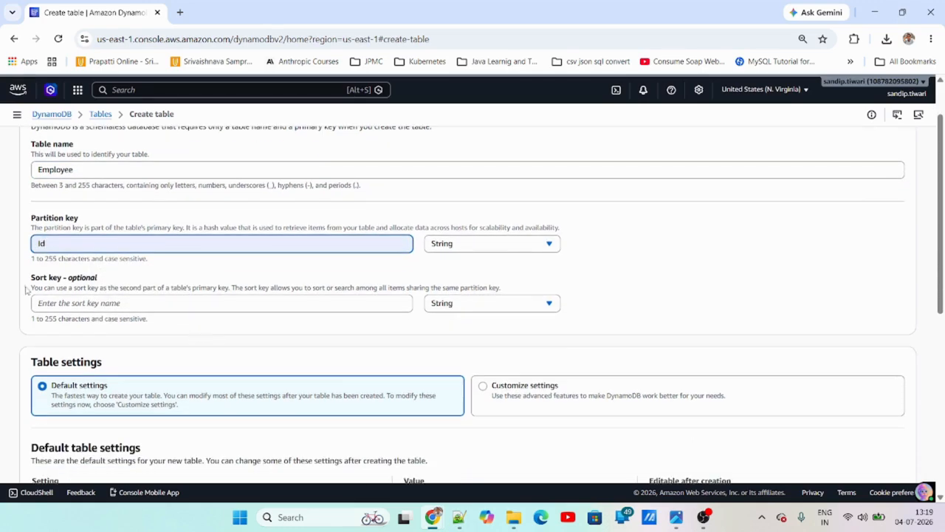
{"action": "scroll", "coordinate": [268, 344], "scroll_direction": "down", "scroll_amount": 3}
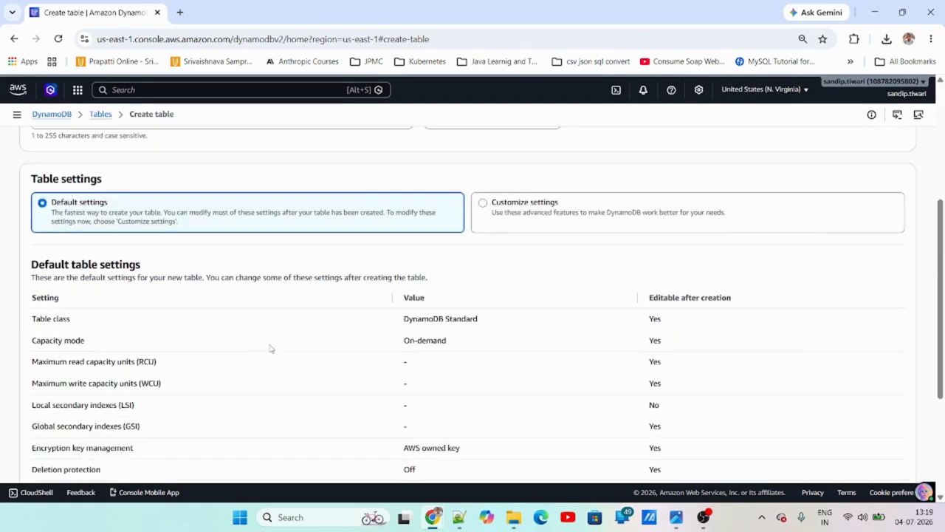
{"action": "scroll", "coordinate": [253, 320], "scroll_direction": "down", "scroll_amount": 1}
{"action": "scroll", "coordinate": [265, 332], "scroll_direction": "down", "scroll_amount": 2}
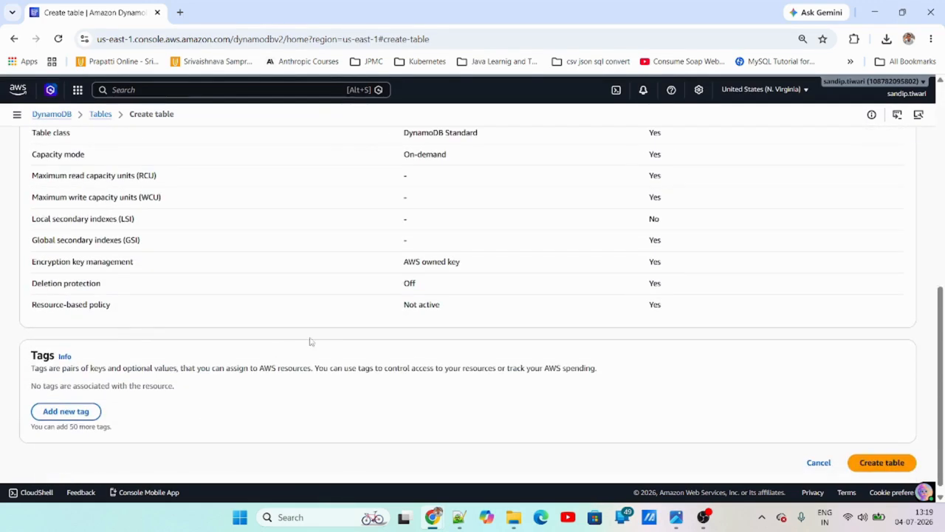
{"action": "scroll", "coordinate": [529, 382], "scroll_direction": "down", "scroll_amount": 1}
{"action": "scroll", "coordinate": [529, 381], "scroll_direction": "up", "scroll_amount": 2}
{"action": "scroll", "coordinate": [529, 381], "scroll_direction": "down", "scroll_amount": 2}
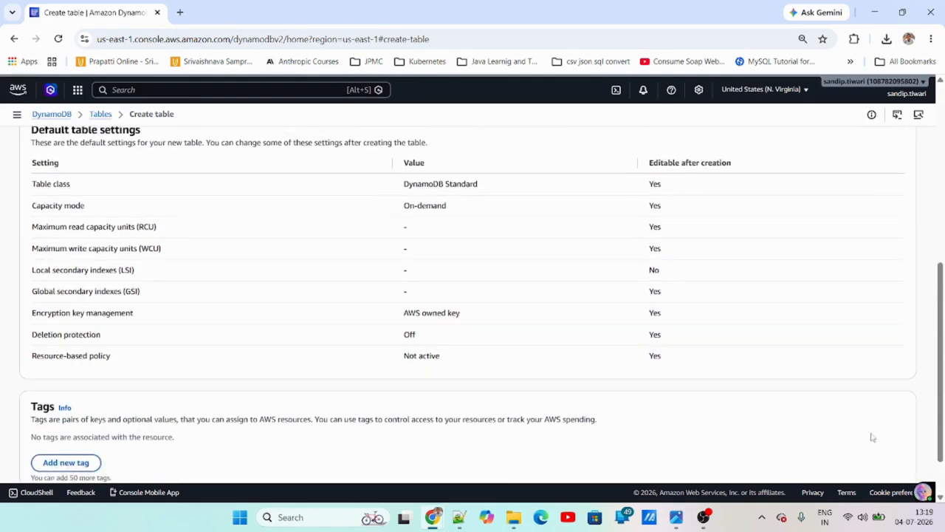
{"action": "left_click", "coordinate": [885, 452]}
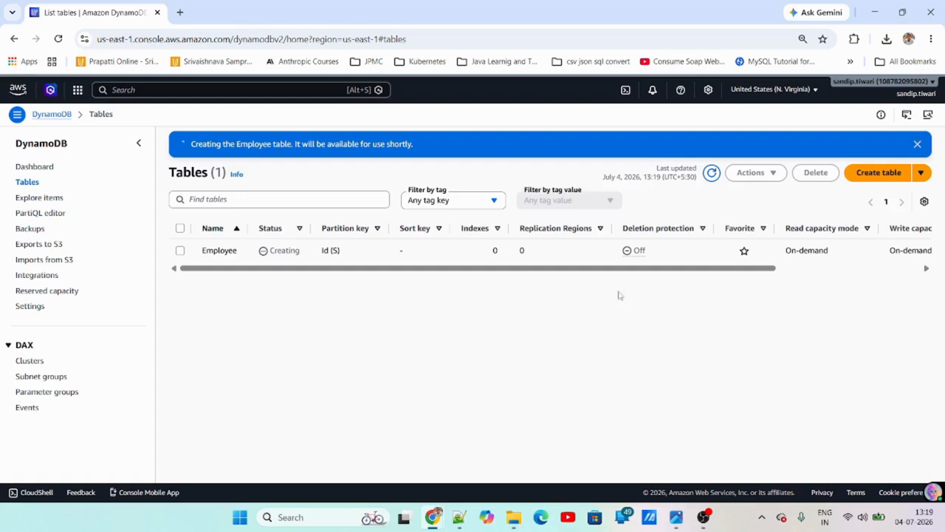
Refresh the tables list until the Employee table is active and open its details.
{"action": "left_click", "coordinate": [711, 173]}
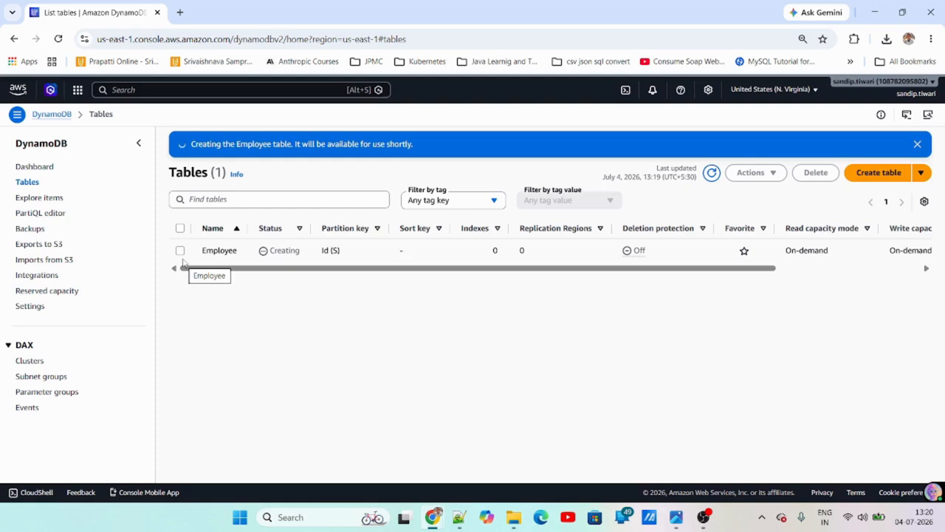
{"action": "left_click", "coordinate": [711, 173]}
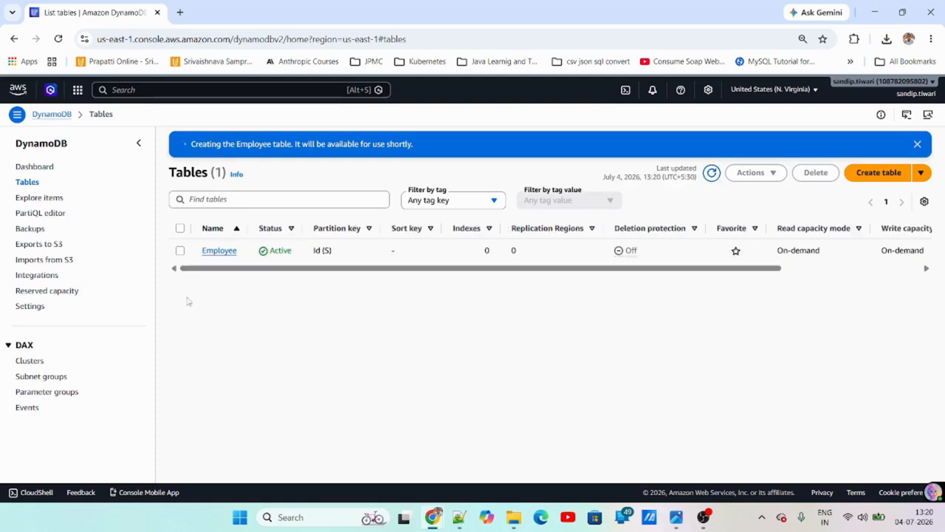
{"action": "left_click", "coordinate": [219, 252]}
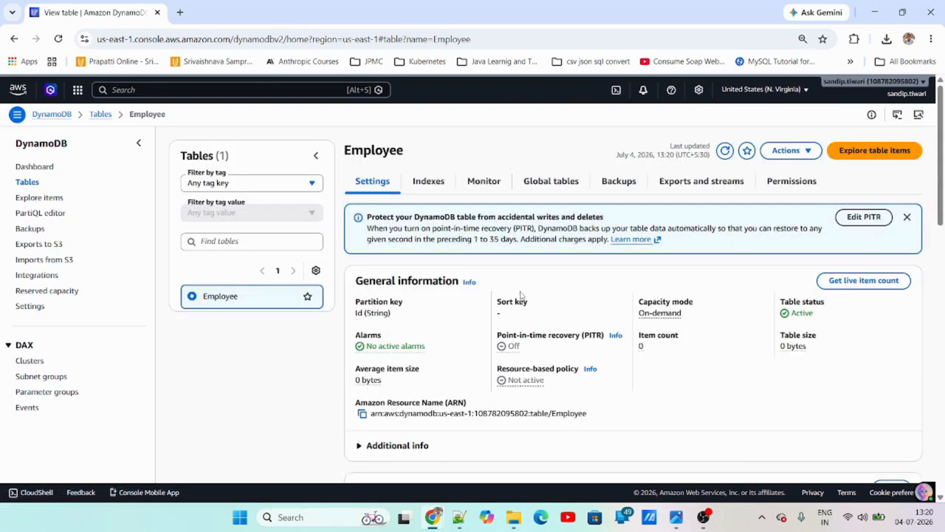
Examine the Employee table's settings, including general information, read/write capacity, auto scaling, deletion protection, TTL and encryption.
{"action": "scroll", "coordinate": [516, 325], "scroll_direction": "down", "scroll_amount": 5}
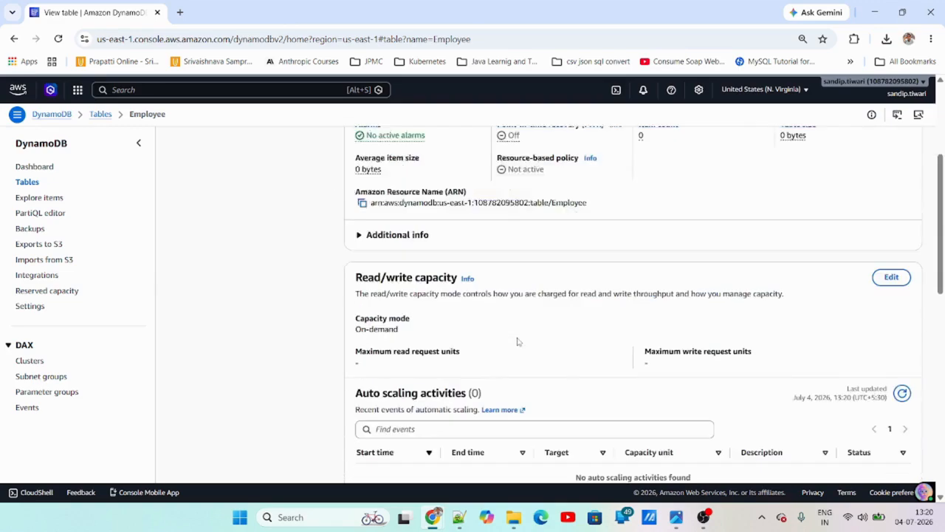
{"action": "scroll", "coordinate": [518, 347], "scroll_direction": "down", "scroll_amount": 10}
{"action": "scroll", "coordinate": [517, 363], "scroll_direction": "up", "scroll_amount": 7}
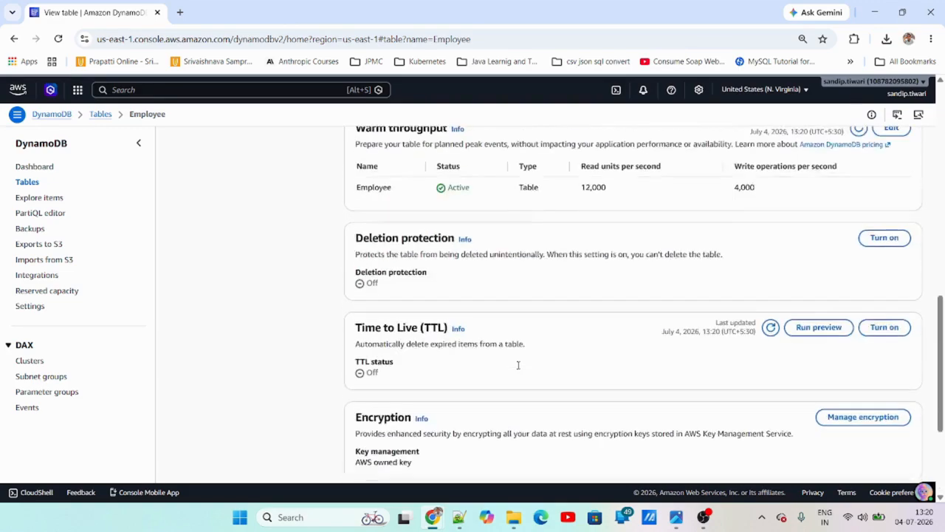
{"action": "scroll", "coordinate": [518, 369], "scroll_direction": "up", "scroll_amount": 8}
{"action": "scroll", "coordinate": [518, 365], "scroll_direction": "down", "scroll_amount": 3}
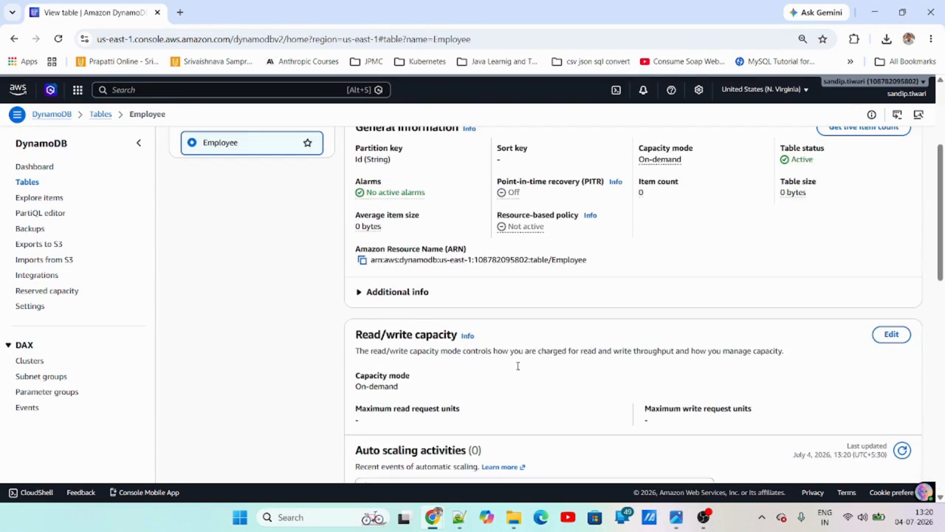
{"action": "scroll", "coordinate": [518, 370], "scroll_direction": "down", "scroll_amount": 6}
{"action": "scroll", "coordinate": [519, 373], "scroll_direction": "up", "scroll_amount": 5}
{"action": "scroll", "coordinate": [516, 374], "scroll_direction": "up", "scroll_amount": 6}
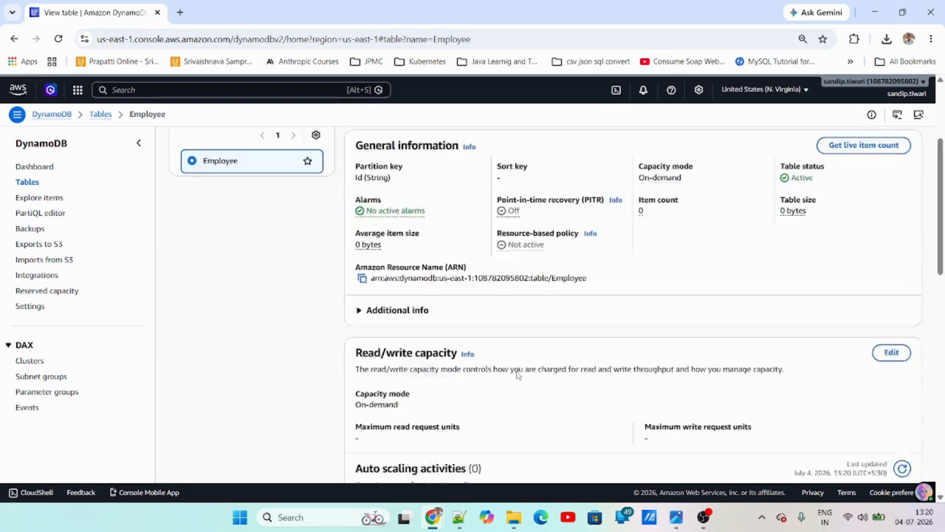
{"action": "scroll", "coordinate": [476, 359], "scroll_direction": "down", "scroll_amount": 5}
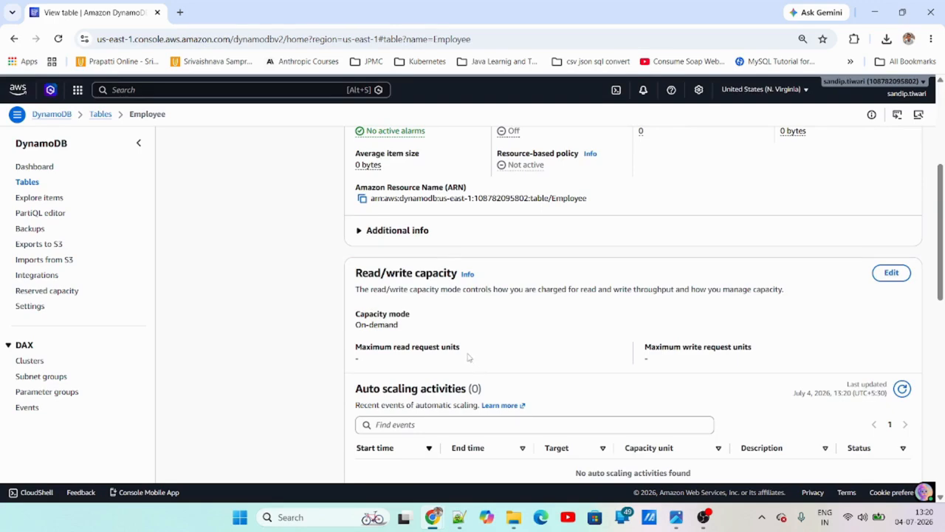
{"action": "scroll", "coordinate": [466, 357], "scroll_direction": "down", "scroll_amount": 4}
{"action": "scroll", "coordinate": [414, 325], "scroll_direction": "up", "scroll_amount": 4}
{"action": "scroll", "coordinate": [600, 336], "scroll_direction": "down", "scroll_amount": 1}
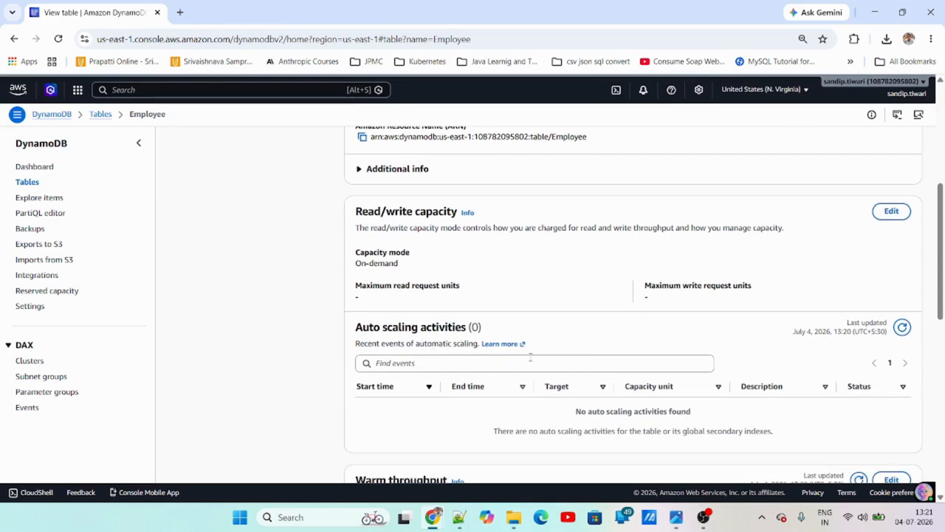
{"action": "scroll", "coordinate": [537, 363], "scroll_direction": "up", "scroll_amount": 4}
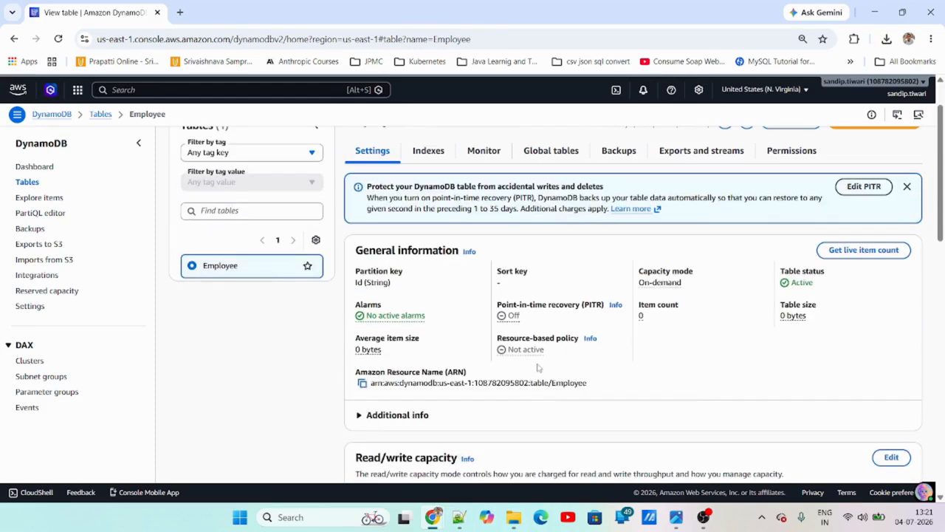
View the Employee table's indexes, global tables, backups, and exports and streams, and return to its settings.
{"action": "left_click", "coordinate": [428, 151]}
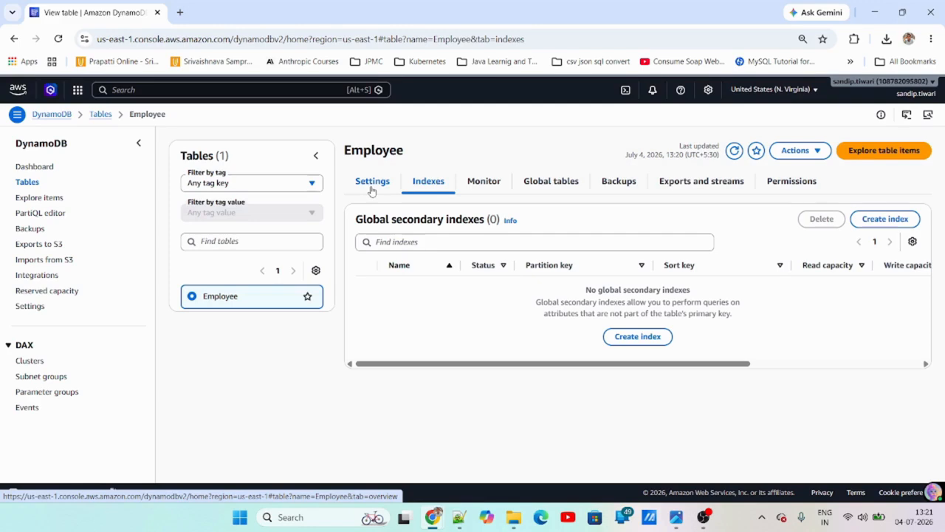
{"action": "left_click", "coordinate": [559, 190]}
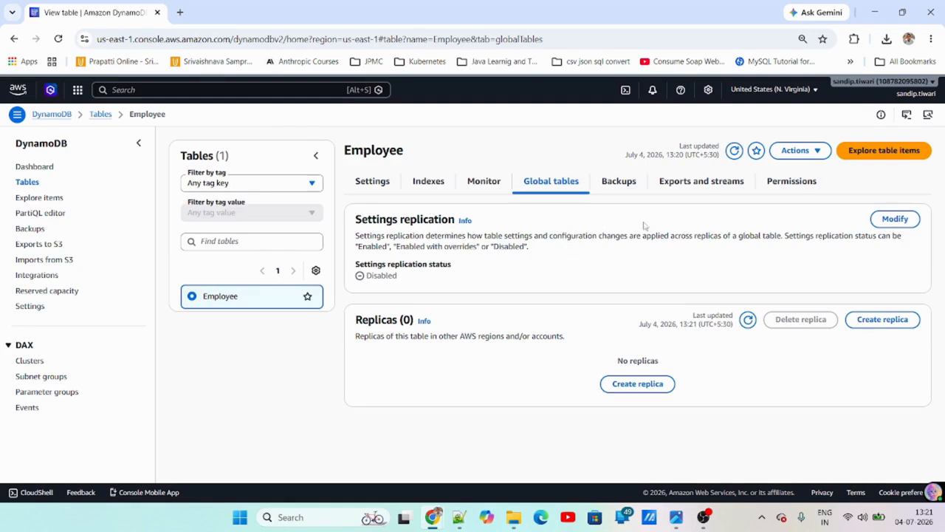
{"action": "left_click", "coordinate": [621, 188]}
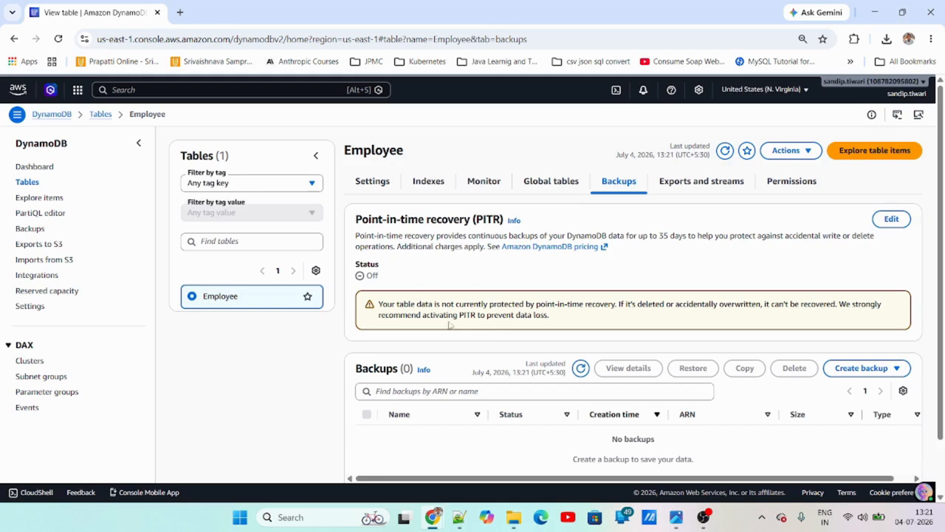
{"action": "left_click", "coordinate": [707, 186]}
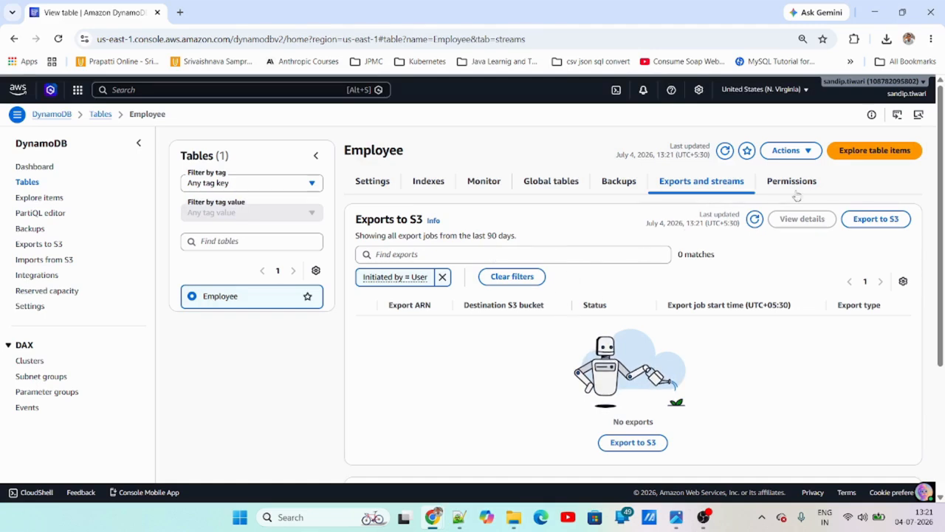
{"action": "left_click", "coordinate": [374, 183]}
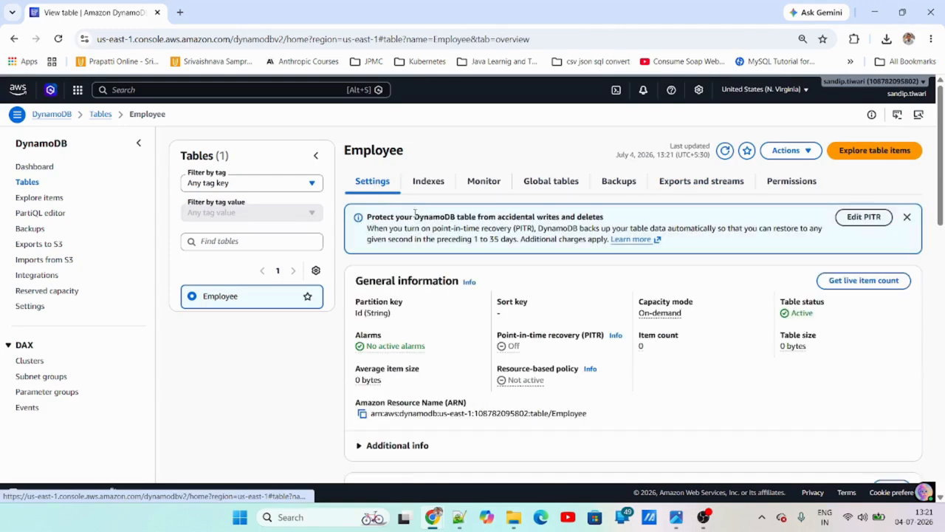
Check the actions offered for Employee in the tables list and the item explorer for a way to add items.
{"action": "left_click", "coordinate": [28, 184]}
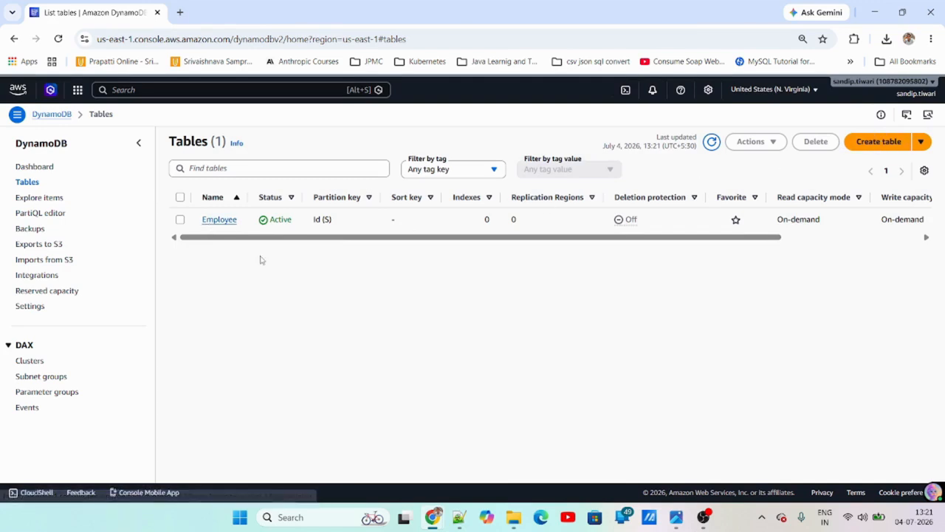
{"action": "left_click", "coordinate": [180, 221]}
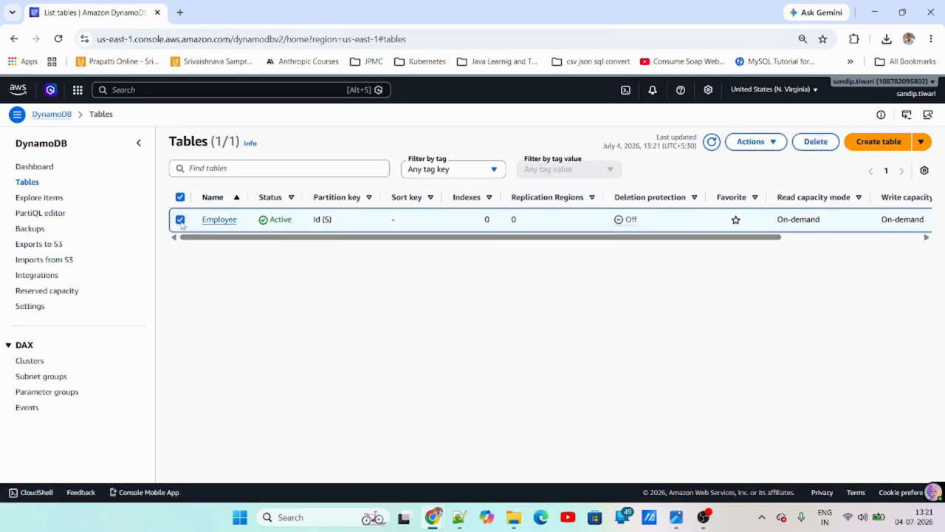
{"action": "left_click", "coordinate": [768, 144]}
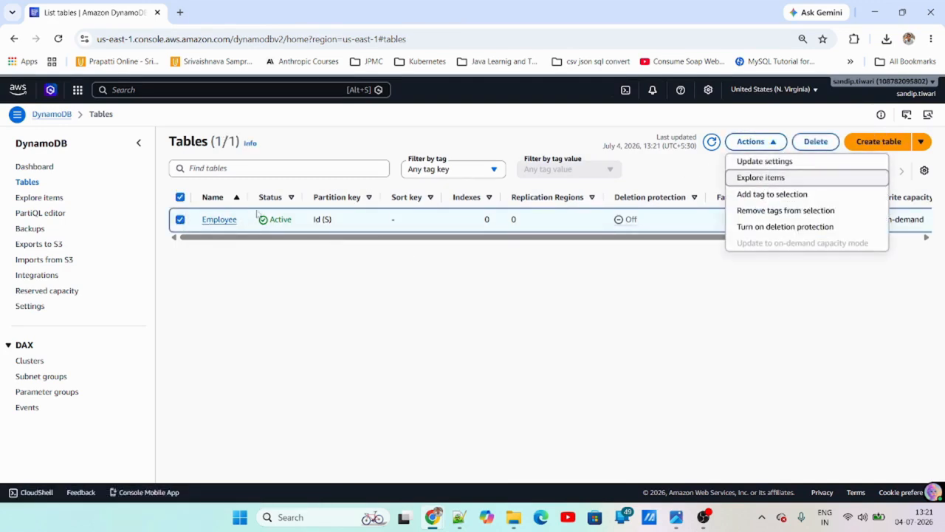
{"action": "left_click", "coordinate": [49, 200]}
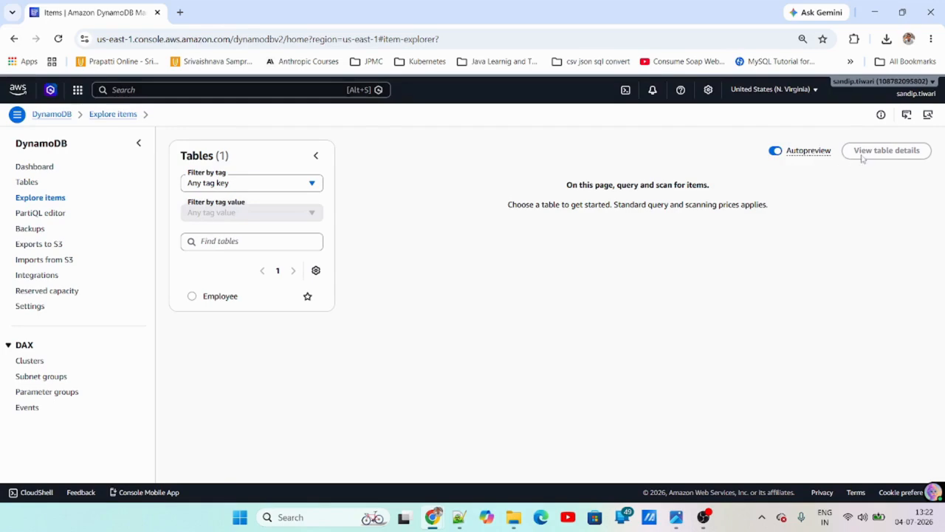
{"action": "left_click", "coordinate": [31, 184]}
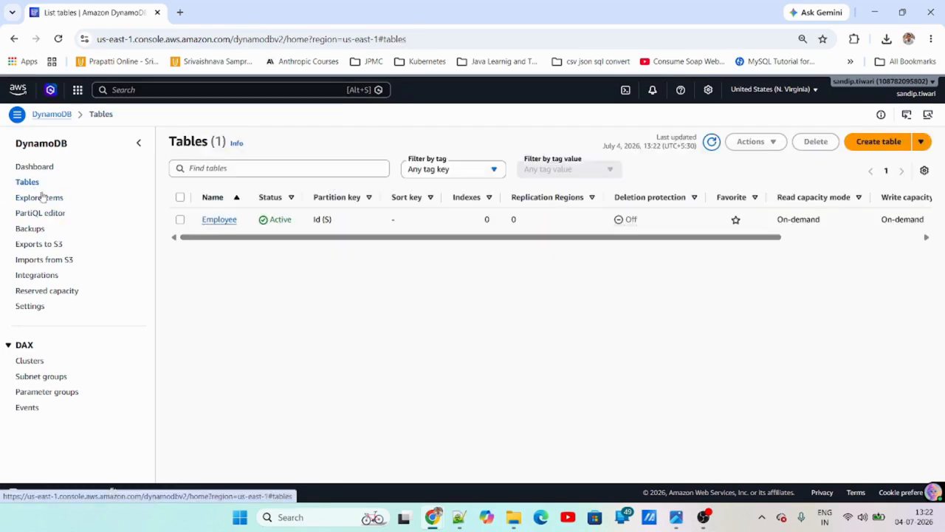
{"action": "left_click", "coordinate": [180, 220]}
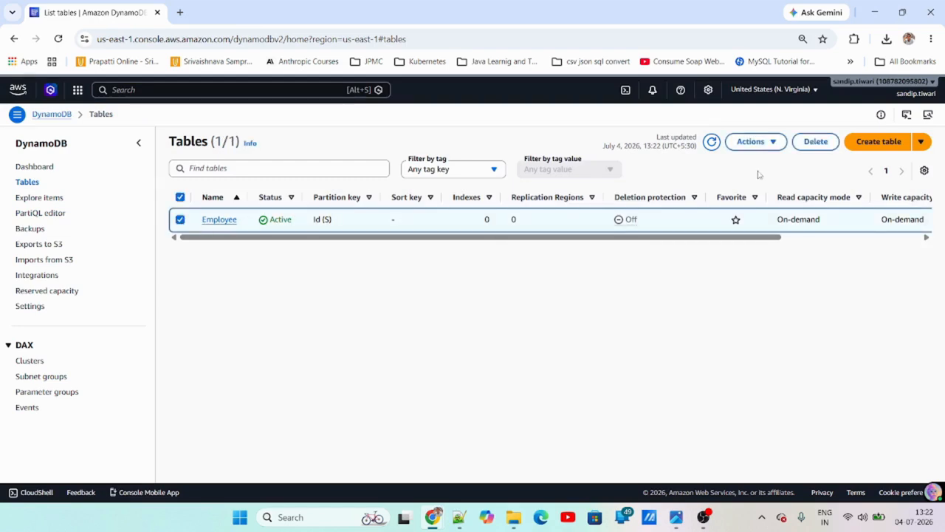
{"action": "left_click", "coordinate": [773, 144]}
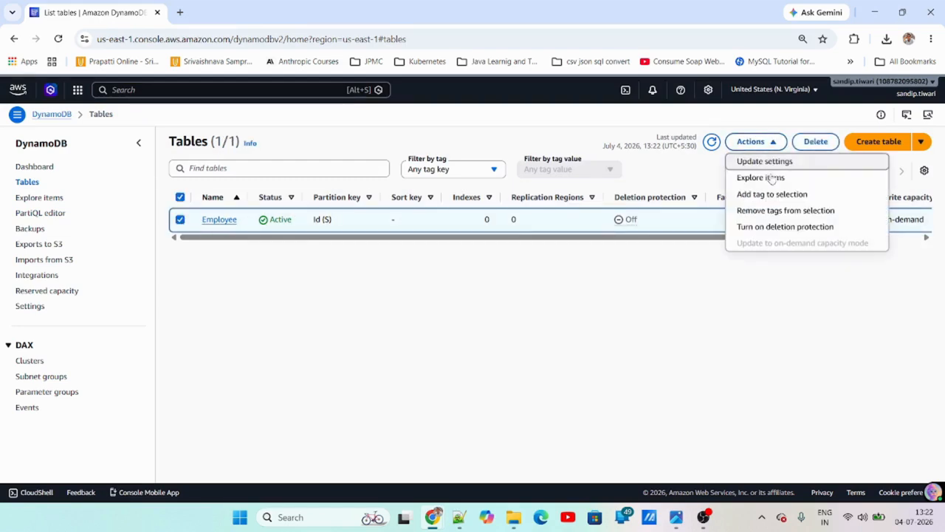
Open the Employee table's details and start creating a new item in it.
{"action": "left_click", "coordinate": [224, 221]}
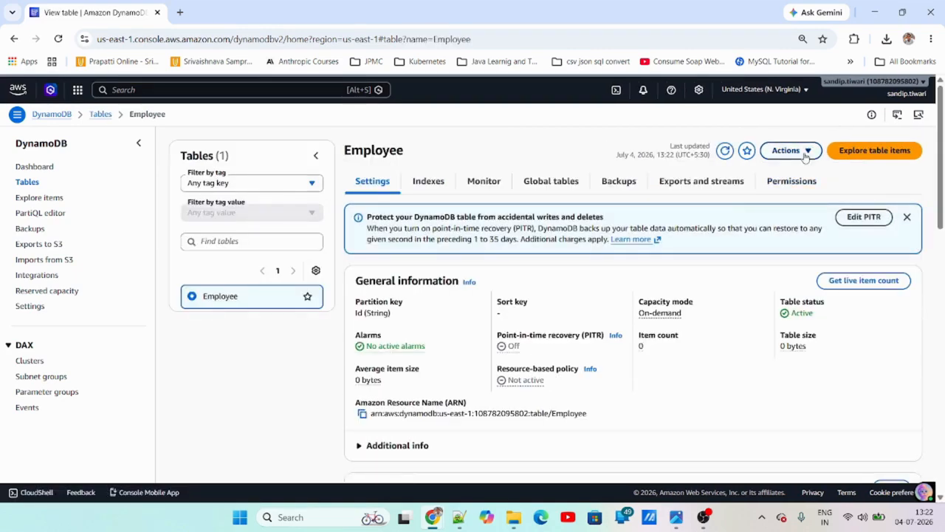
{"action": "left_click", "coordinate": [806, 152]}
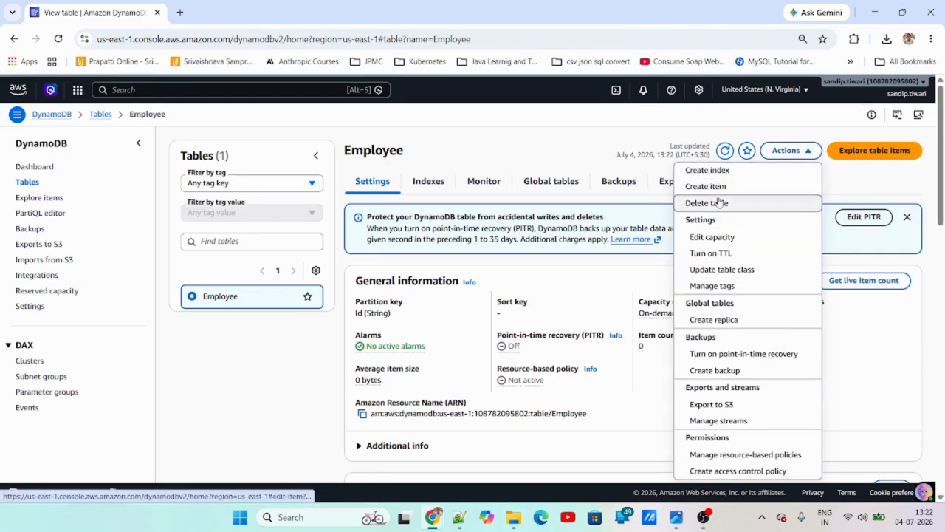
{"action": "scroll", "coordinate": [749, 391], "scroll_direction": "down", "scroll_amount": 3}
{"action": "scroll", "coordinate": [752, 400], "scroll_direction": "up", "scroll_amount": 3}
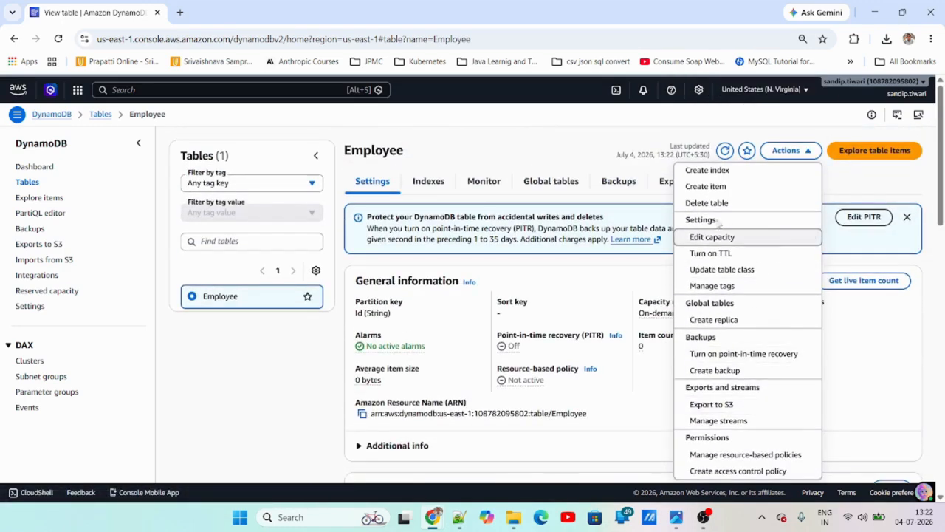
{"action": "left_click", "coordinate": [709, 186]}
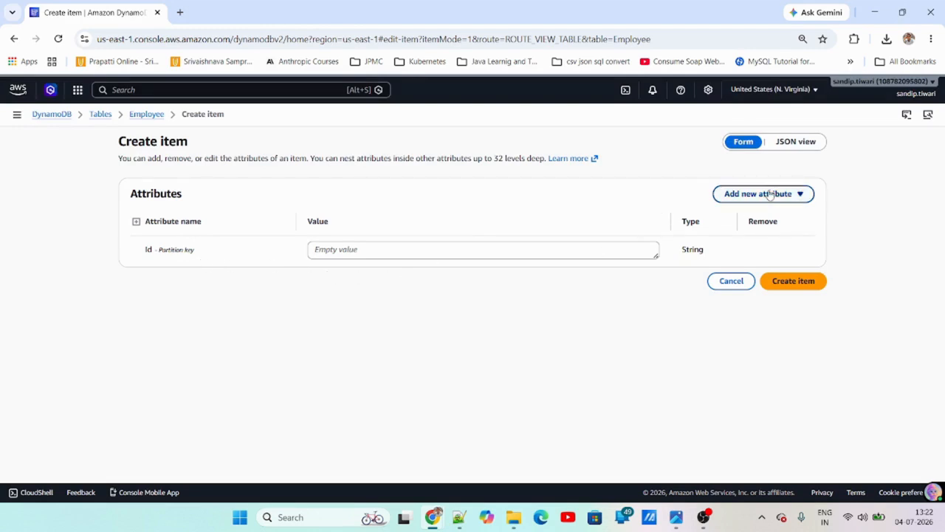
Switch the new item's editor to JSON view in DynamoDB JSON format and inspect the Id attribute's type entry.
{"action": "left_click", "coordinate": [788, 144]}
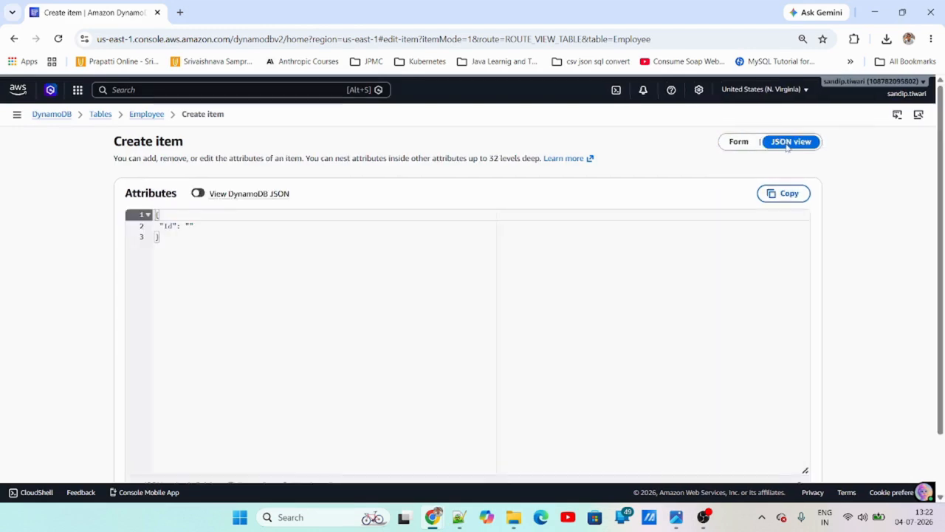
{"action": "left_click", "coordinate": [201, 196]}
{"action": "left_click_drag", "start_coordinate": [163, 236], "coordinate": [178, 237]}
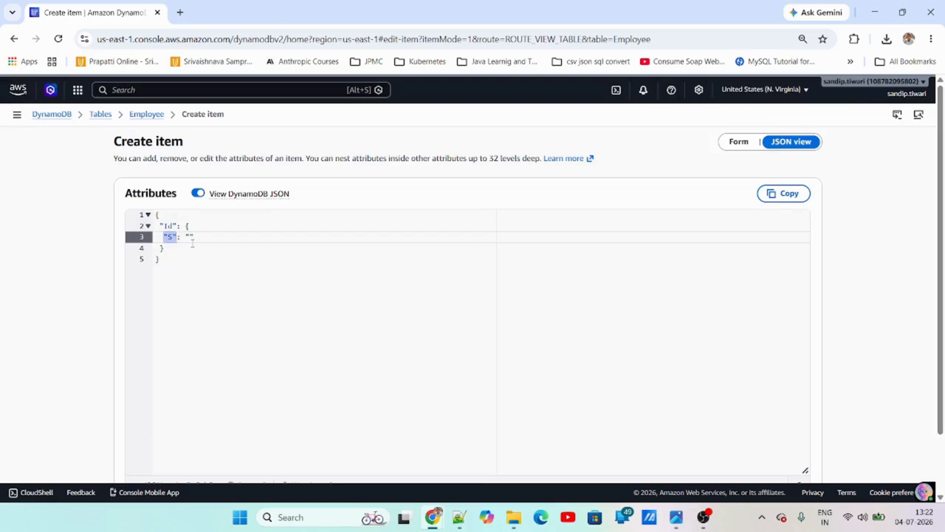
{"action": "left_click", "coordinate": [189, 238]}
{"action": "left_click", "coordinate": [161, 239]}
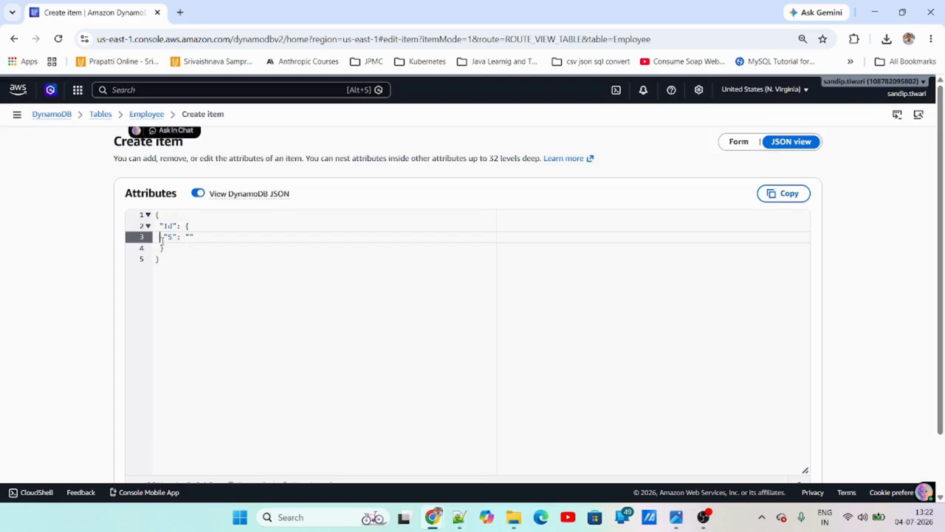
Turn off the DynamoDB JSON format, switch the new item to the form editor, and set its Id to 100.
{"action": "left_click", "coordinate": [197, 194]}
{"action": "left_click", "coordinate": [739, 144]}
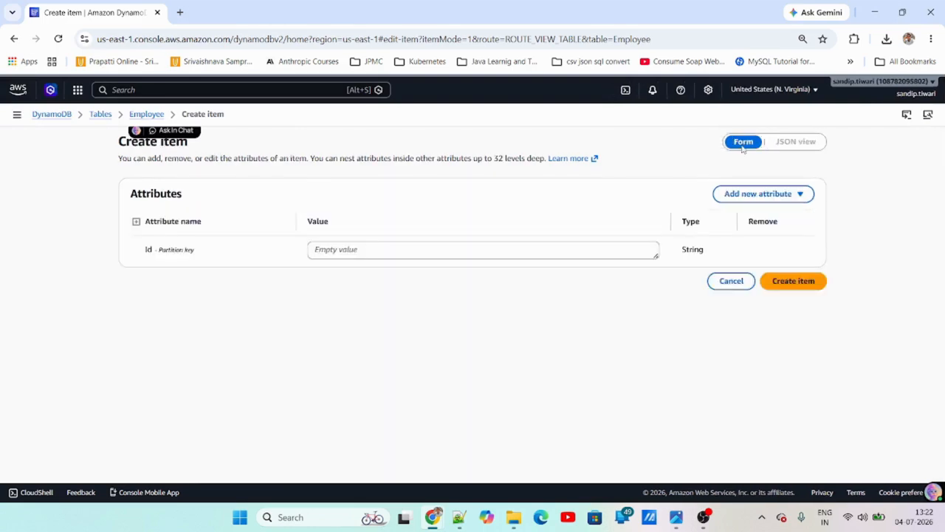
{"action": "left_click", "coordinate": [353, 251]}
{"action": "type", "text": "100"}
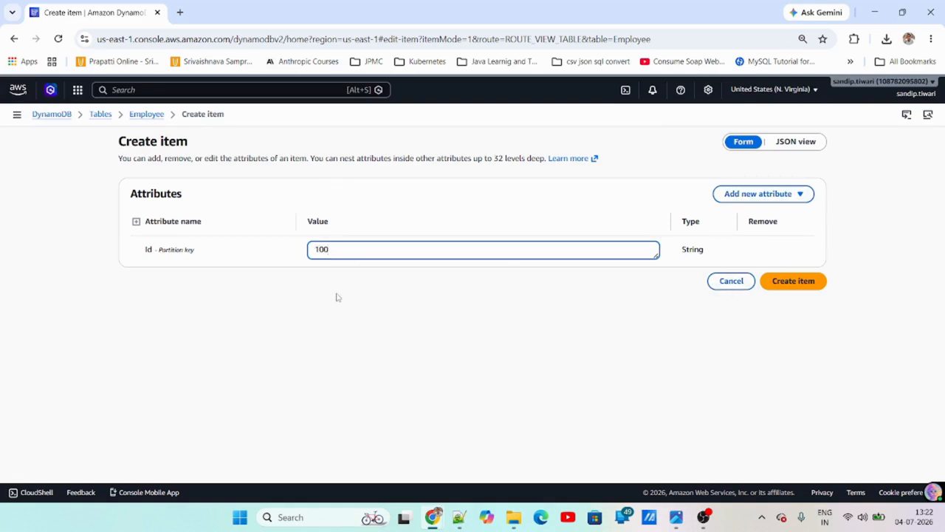
Add a string attribute called Name to the item and enter the employee's first name as its value.
{"action": "left_click", "coordinate": [768, 194]}
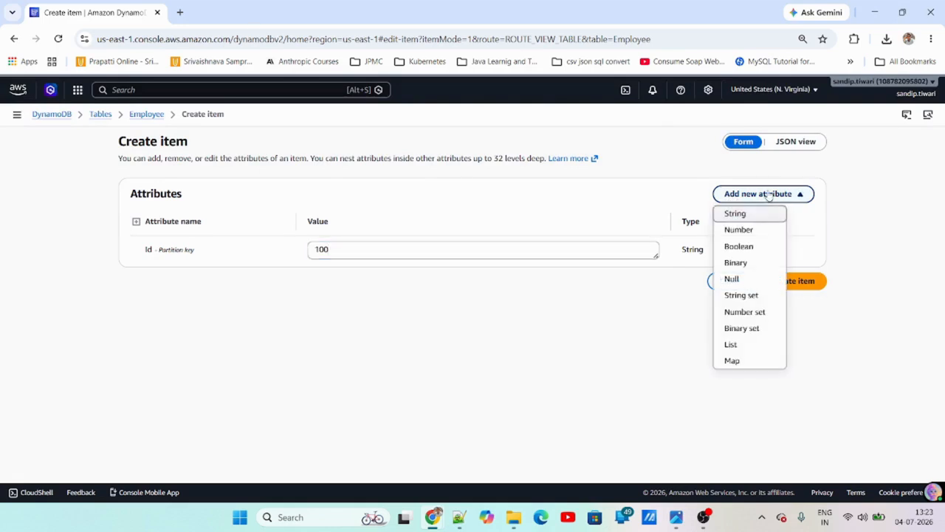
{"action": "left_click", "coordinate": [738, 215]}
{"action": "left_click", "coordinate": [193, 278]}
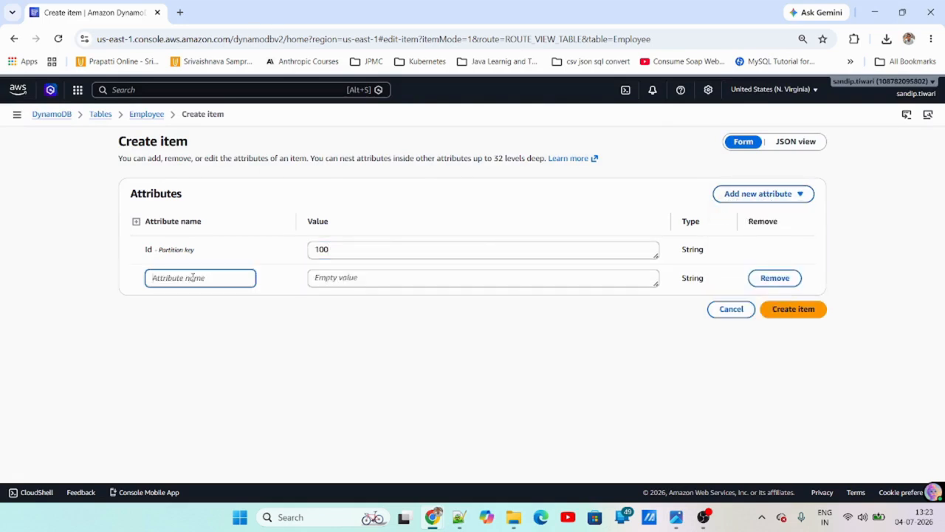
{"action": "type", "text": "Name"}
{"action": "key", "text": "Tab"}
{"action": "type", "text": "San"}
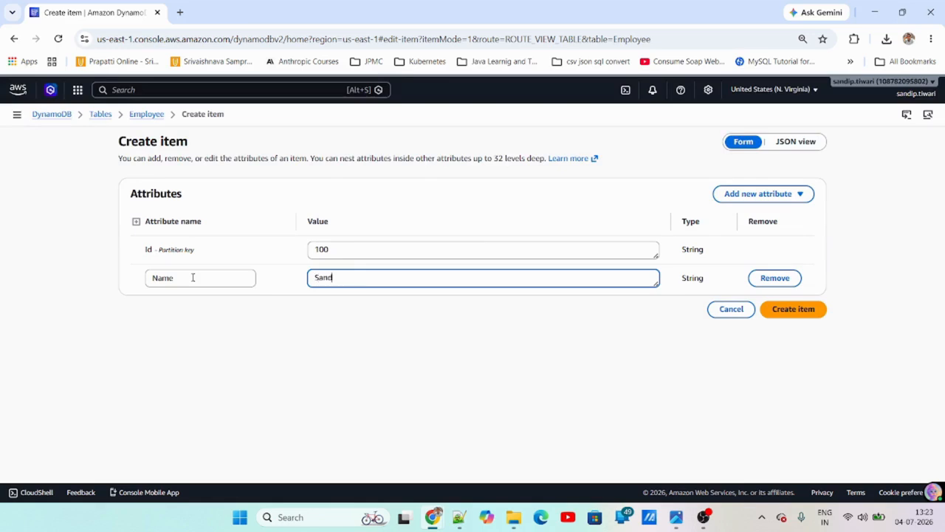
{"action": "type", "text": "dip"}
Add a string attribute called Age with the value 30 and create the item.
{"action": "left_click", "coordinate": [753, 195]}
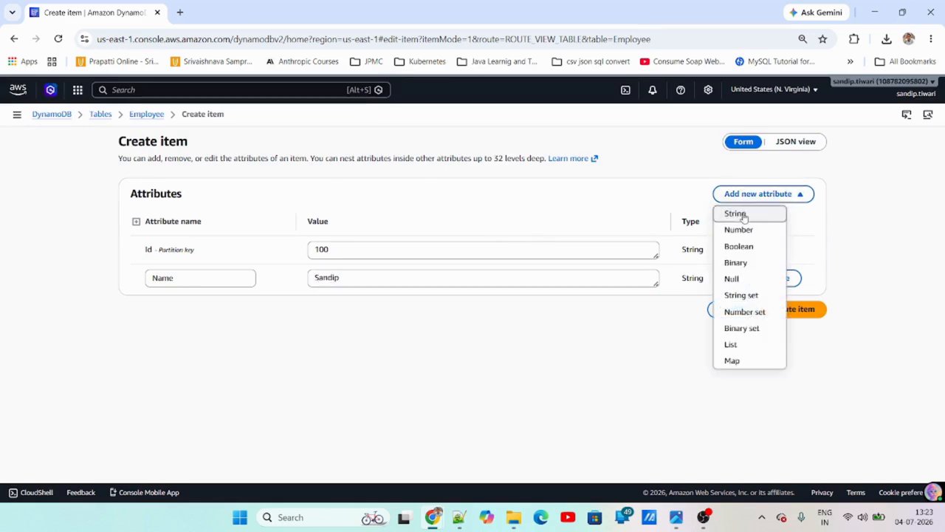
{"action": "left_click", "coordinate": [741, 214]}
{"action": "left_click", "coordinate": [222, 310]}
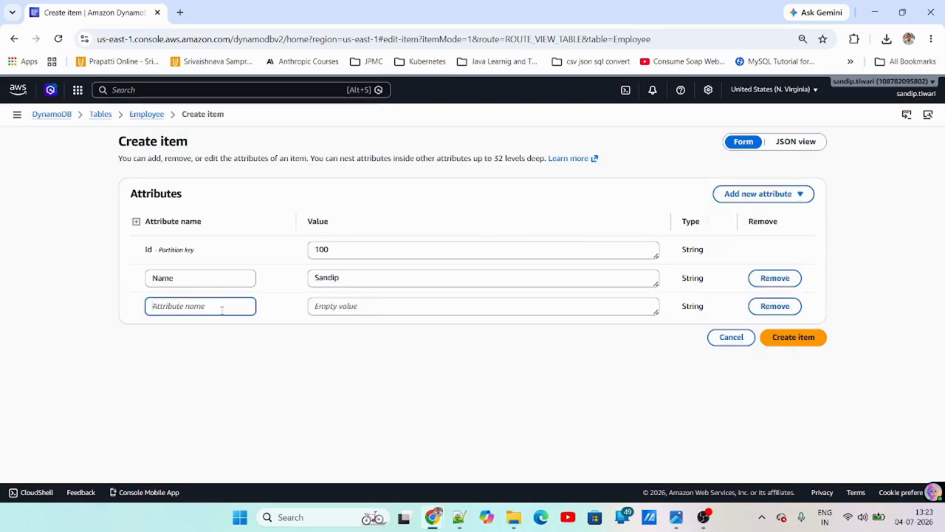
{"action": "type", "text": "Age"}
{"action": "key", "text": "Tab"}
{"action": "type", "text": "30"}
{"action": "left_click", "coordinate": [812, 340]}
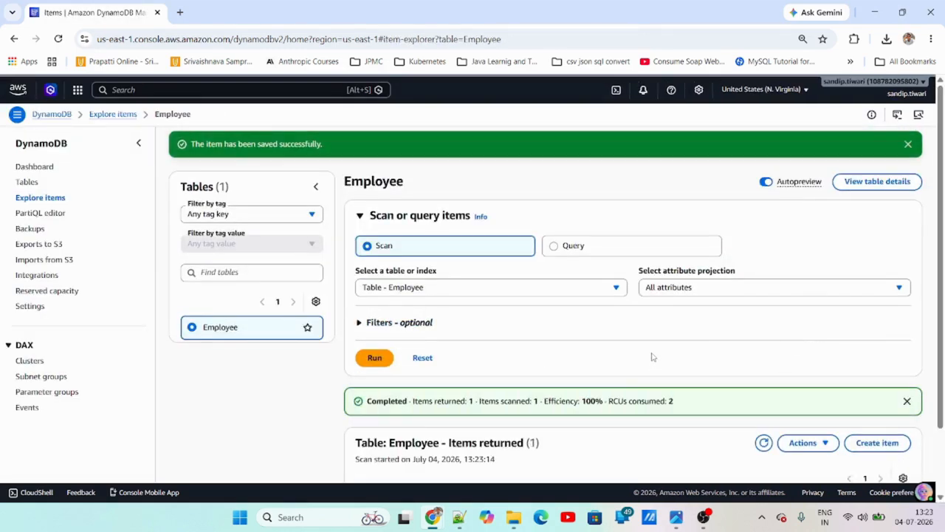
Open item 100 from the Employee table's results and examine its attributes in JSON view.
{"action": "scroll", "coordinate": [654, 358], "scroll_direction": "down", "scroll_amount": 2}
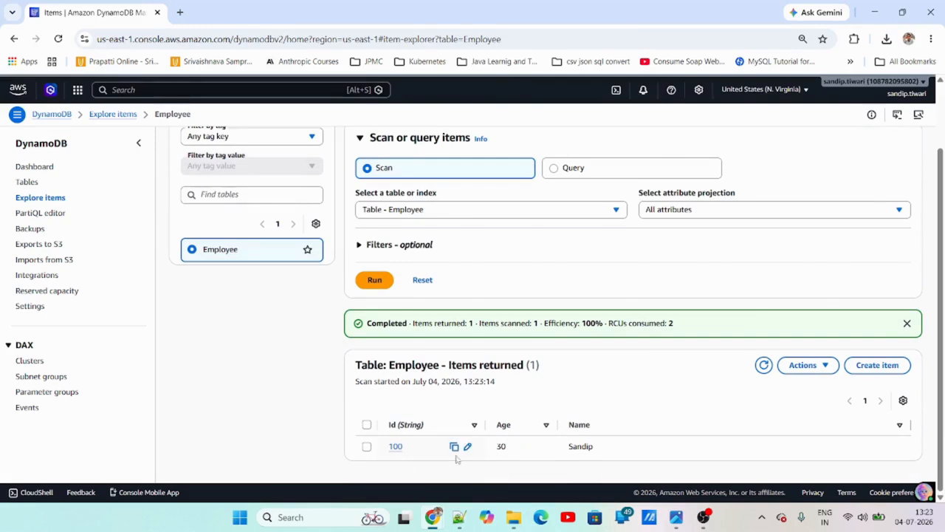
{"action": "left_click", "coordinate": [397, 448]}
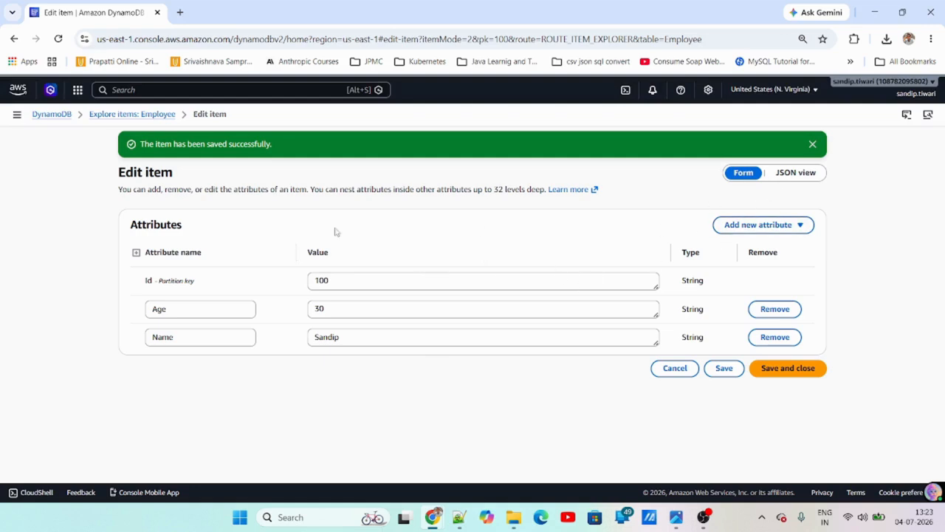
{"action": "left_click", "coordinate": [787, 172]}
{"action": "left_click", "coordinate": [184, 299]}
{"action": "left_click_drag", "start_coordinate": [185, 299], "coordinate": [155, 245]}
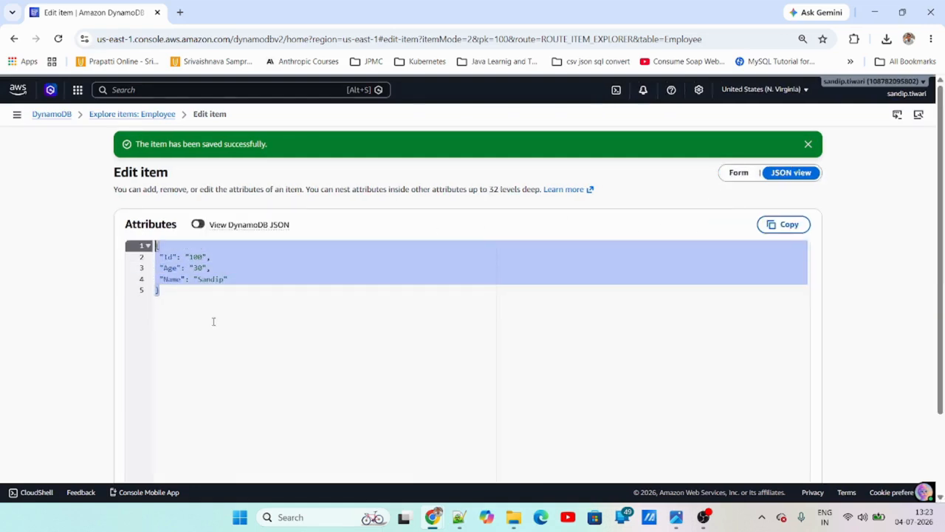
{"action": "left_click", "coordinate": [306, 287]}
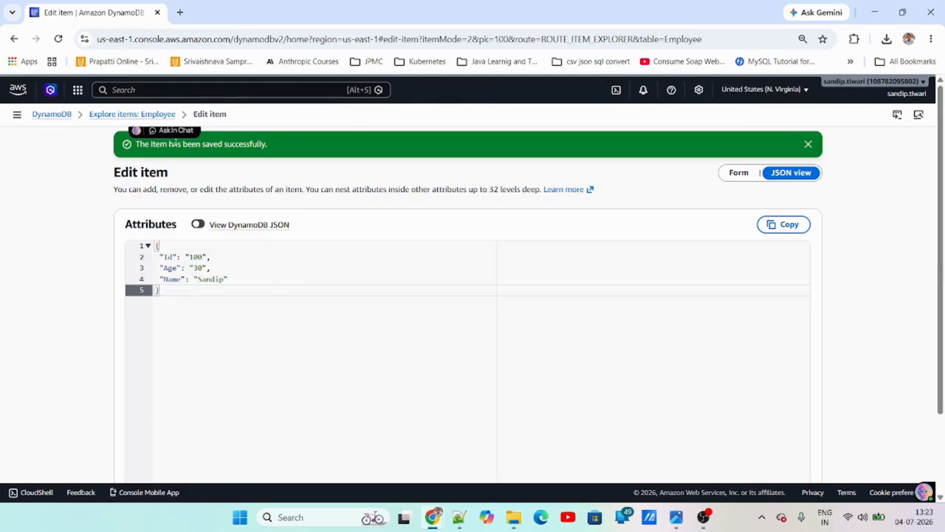
Return to the Employee item explorer and review the scan results and the actions offered for items.
{"action": "left_click", "coordinate": [132, 114]}
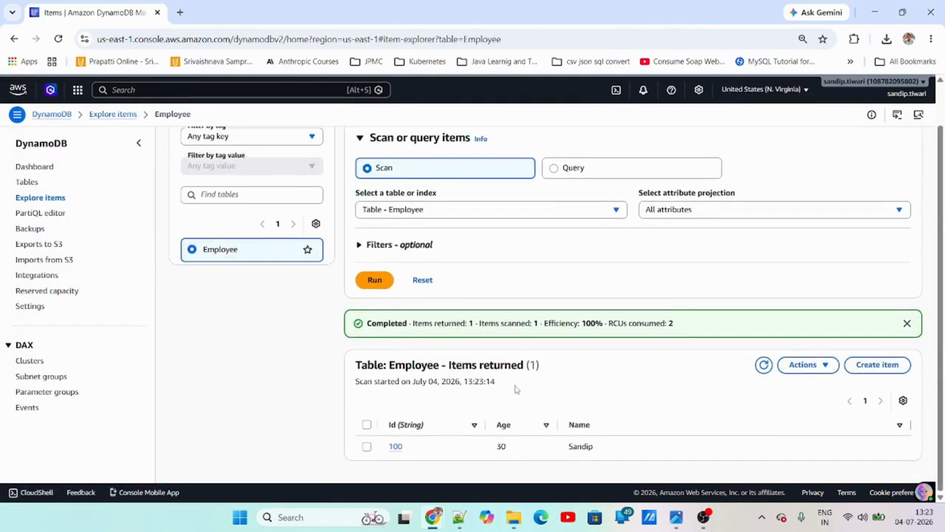
{"action": "scroll", "coordinate": [537, 353], "scroll_direction": "up", "scroll_amount": 1}
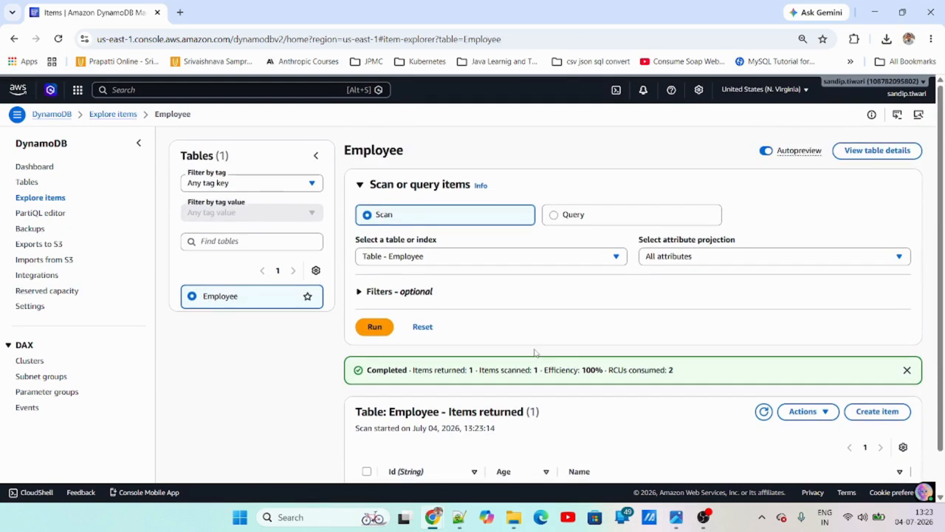
{"action": "scroll", "coordinate": [536, 357], "scroll_direction": "down", "scroll_amount": 1}
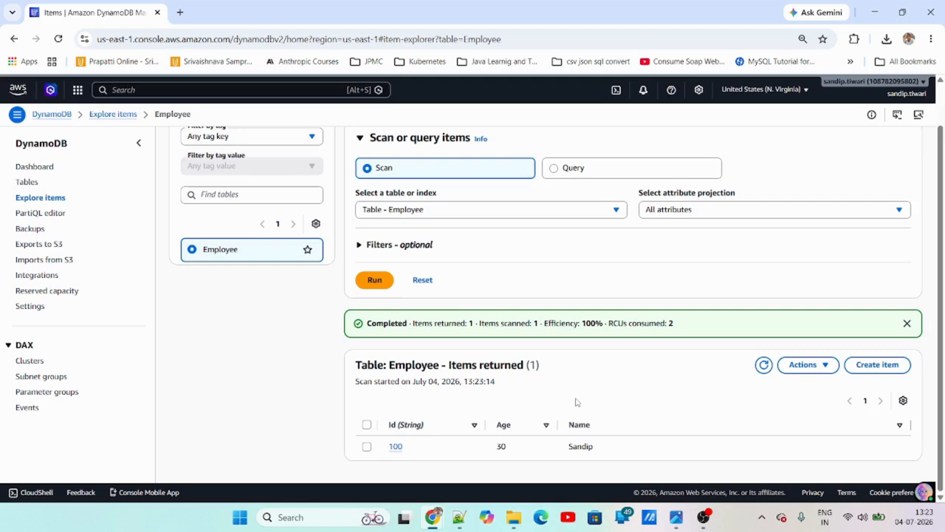
{"action": "scroll", "coordinate": [576, 402], "scroll_direction": "up", "scroll_amount": 2}
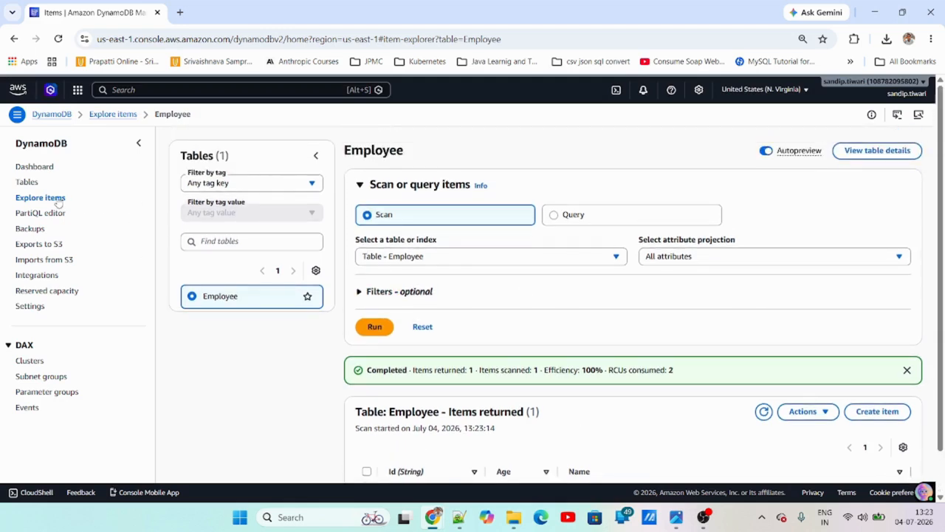
{"action": "scroll", "coordinate": [488, 332], "scroll_direction": "down", "scroll_amount": 1}
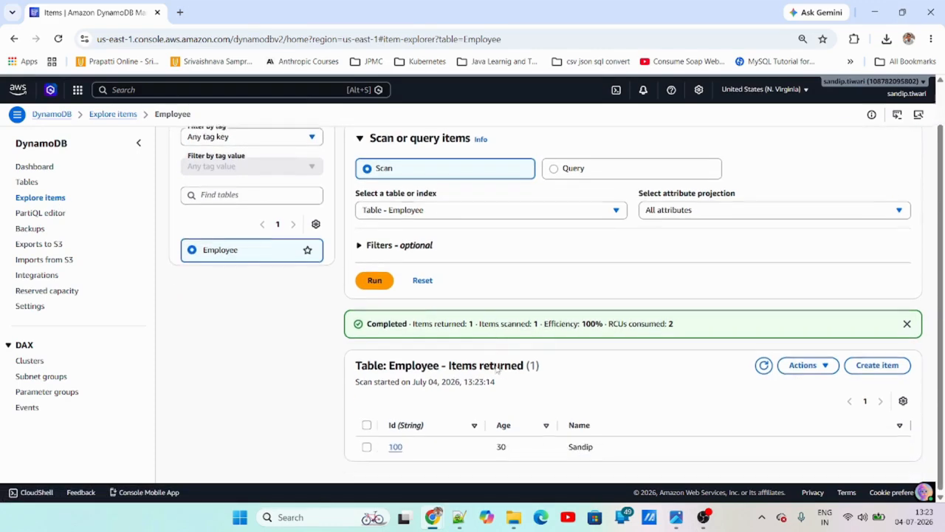
{"action": "scroll", "coordinate": [609, 382], "scroll_direction": "up", "scroll_amount": 1}
{"action": "scroll", "coordinate": [610, 381], "scroll_direction": "down", "scroll_amount": 1}
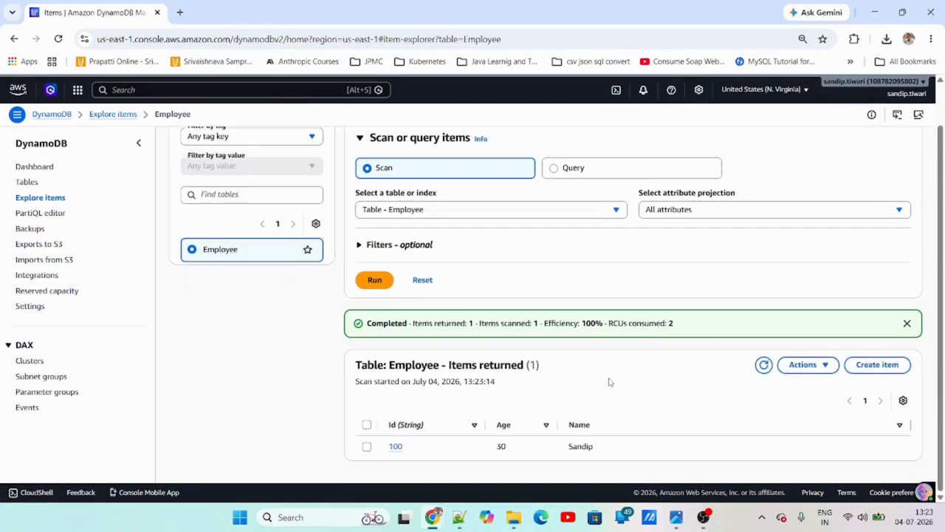
{"action": "left_click", "coordinate": [823, 370]}
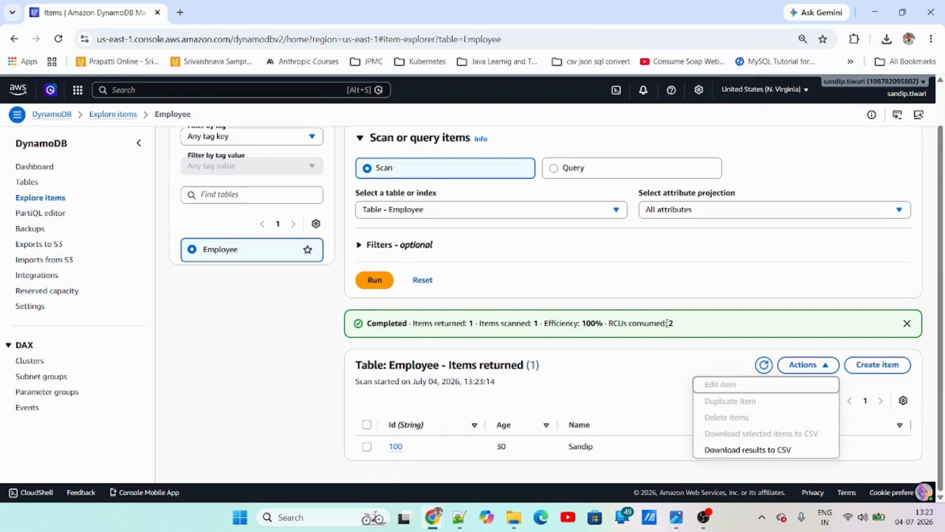
{"action": "scroll", "coordinate": [671, 321], "scroll_direction": "up", "scroll_amount": 1}
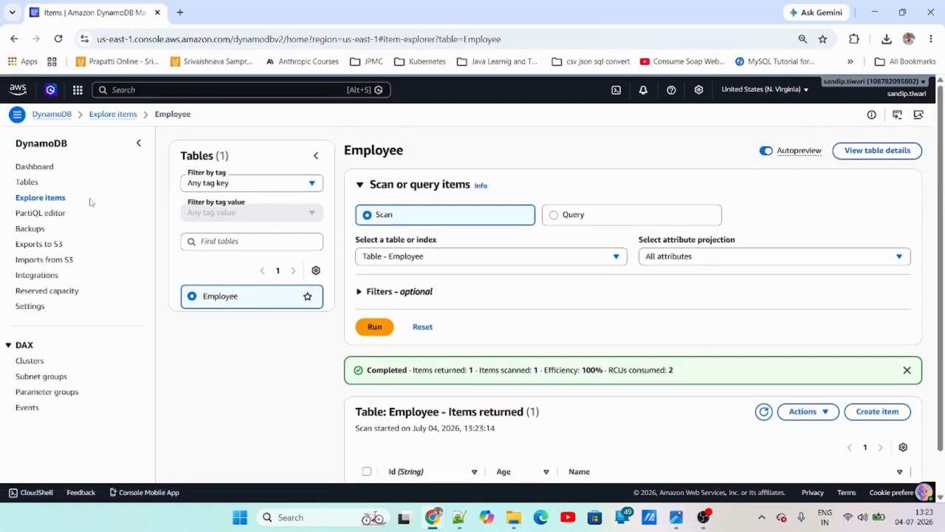
Review the table class options for updating the Employee table, leave them as they are, and reopen the table's details.
{"action": "left_click", "coordinate": [27, 182]}
{"action": "left_click", "coordinate": [229, 219]}
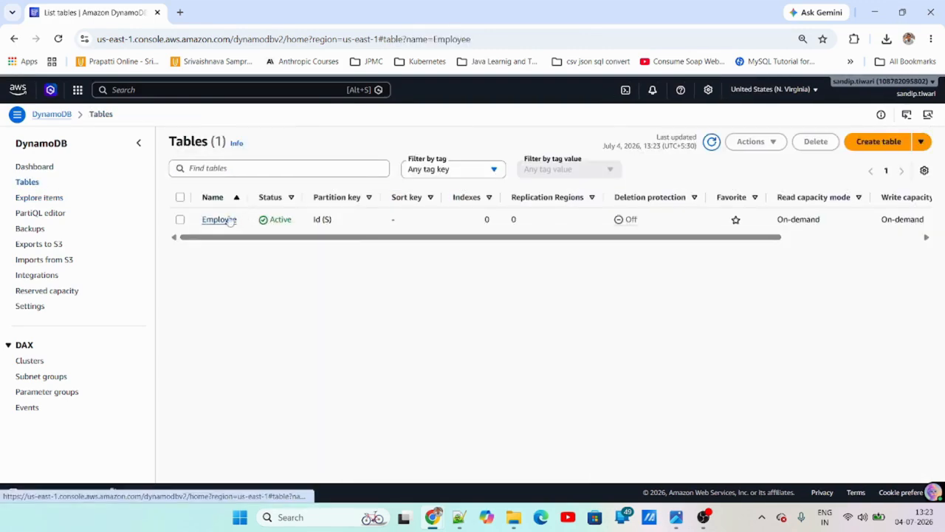
{"action": "left_click", "coordinate": [808, 151]}
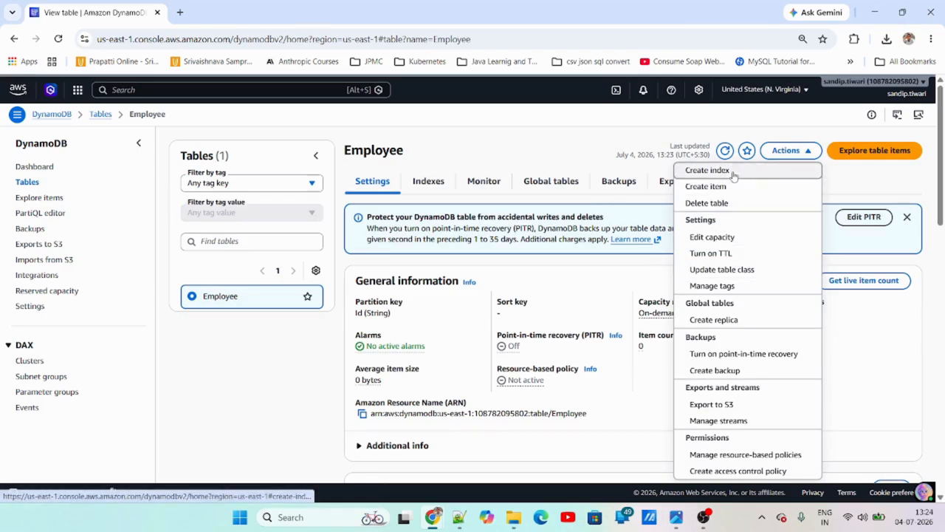
{"action": "left_click", "coordinate": [752, 271]}
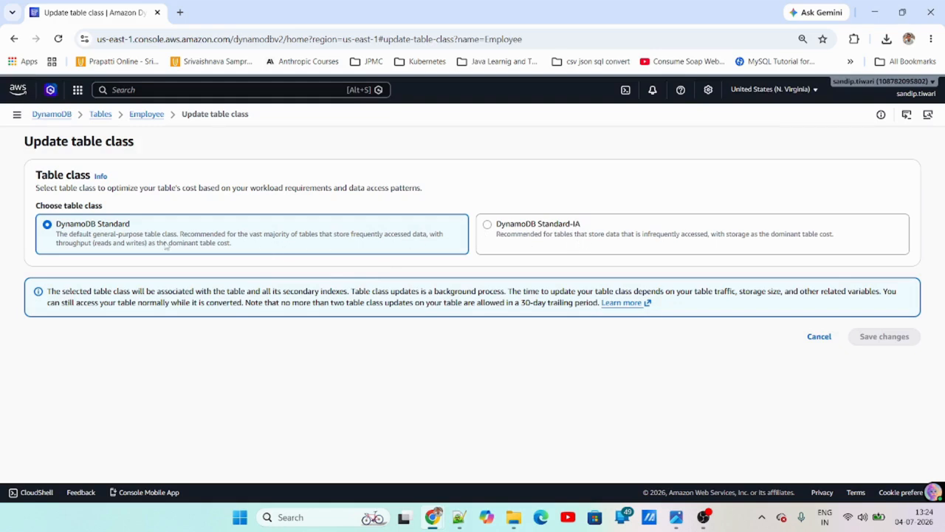
{"action": "left_click", "coordinate": [109, 119]}
{"action": "left_click", "coordinate": [221, 220]}
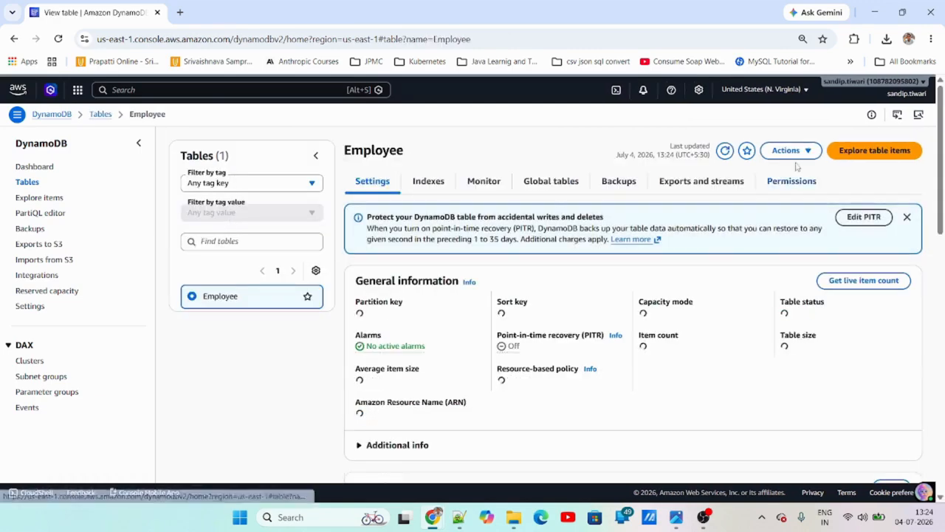
Start creating another item in the Employee table and set its Id to "101" in the JSON.
{"action": "left_click", "coordinate": [788, 151]}
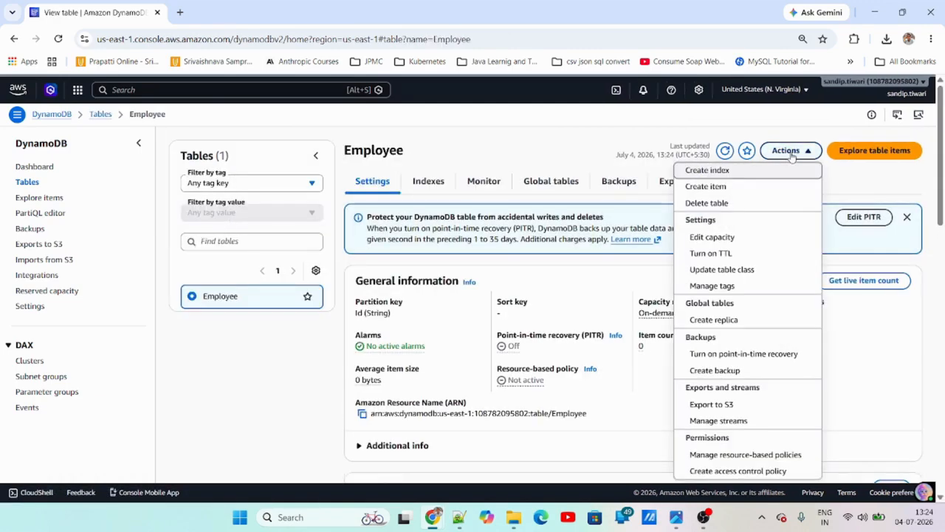
{"action": "left_click", "coordinate": [738, 189]}
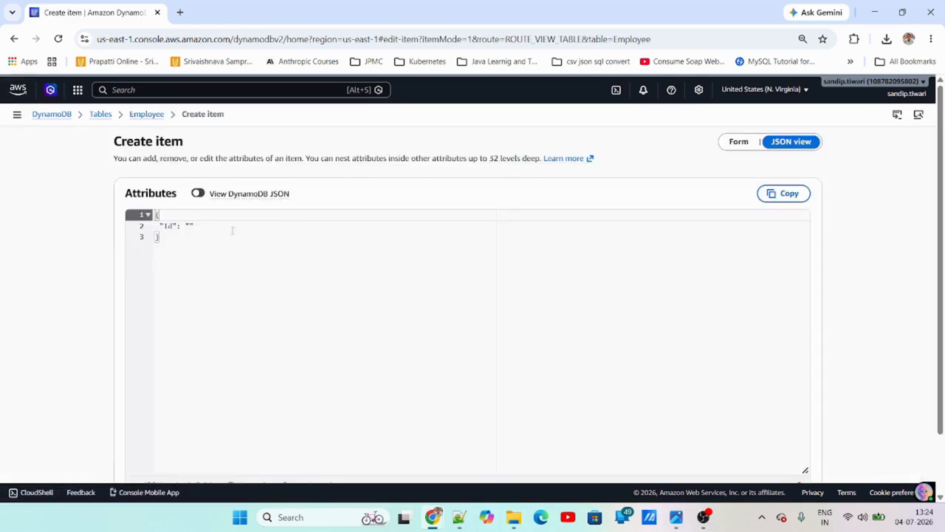
{"action": "left_click", "coordinate": [191, 229]}
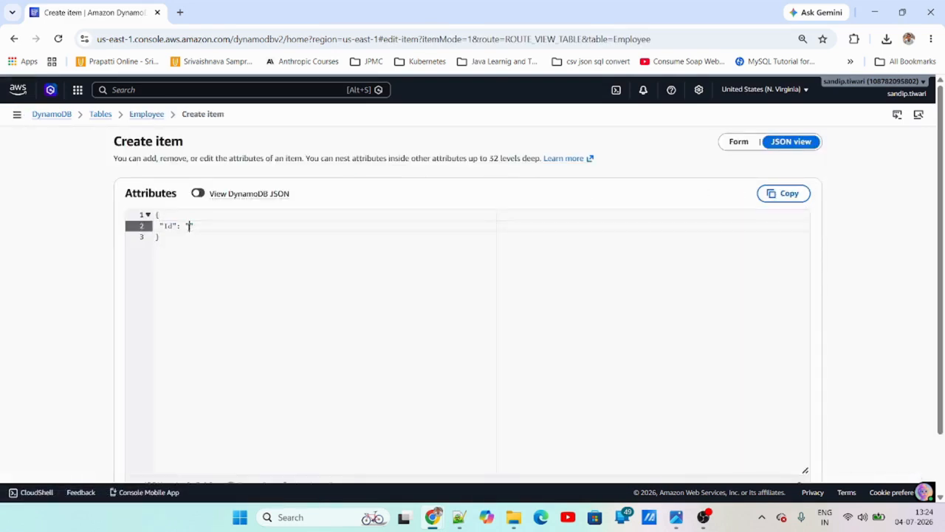
{"action": "type", "text": "101\","}
{"action": "key", "text": "Return"}
Add a "Name" attribute with an empty string value below the Id in the item's JSON.
{"action": "type", "text": "\"name"}
{"action": "key", "text": "BackSpace"}
{"action": "key", "text": "BackSpace"}
{"action": "key", "text": "BackSpace"}
{"action": "key", "text": "BackSpace"}
{"action": "type", "text": "Naem"}
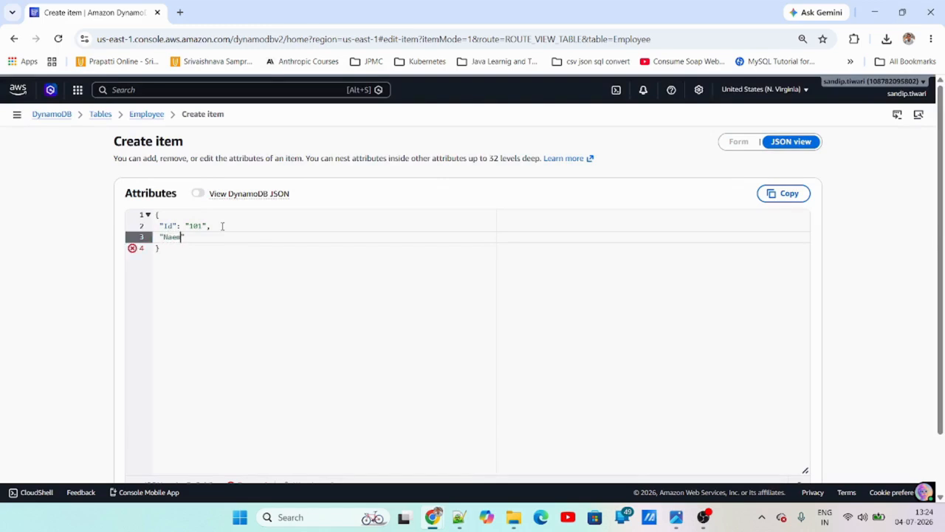
{"action": "key", "text": "BackSpace"}
{"action": "key", "text": "BackSpace"}
{"action": "type", "text": "me\":\""}
{"action": "left_click", "coordinate": [221, 226], "text": "shift"}
{"action": "type", "text": "XYZ"}
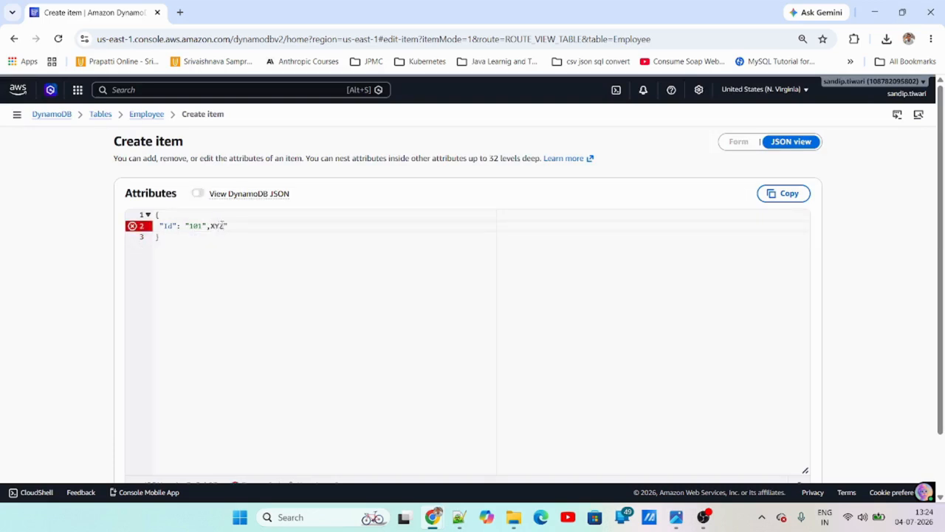
{"action": "key", "text": "ctrl+z"}
Set the Name attribute's value to "XYZ" in the JSON and create the item.
{"action": "left_click", "coordinate": [239, 244]}
{"action": "left_click", "coordinate": [194, 236]}
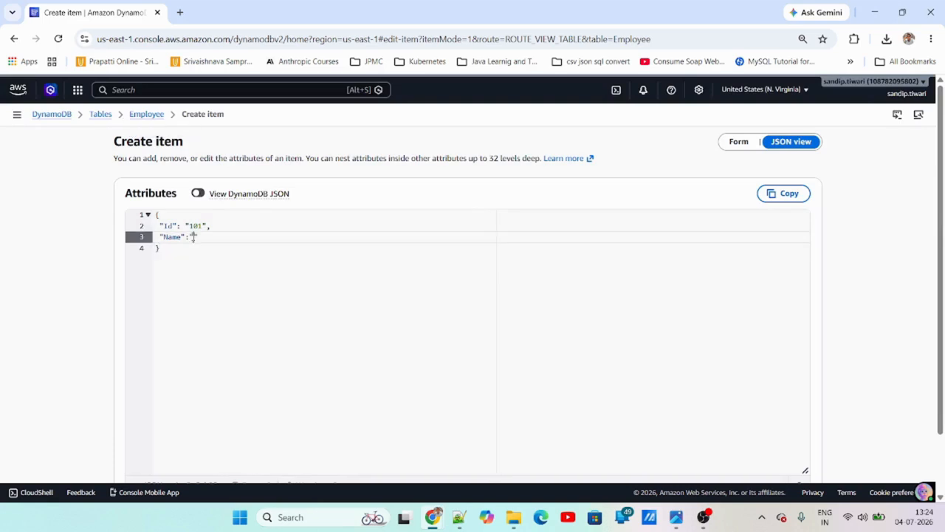
{"action": "type", "text": "XYZ"}
{"action": "scroll", "coordinate": [580, 266], "scroll_direction": "down", "scroll_amount": 2}
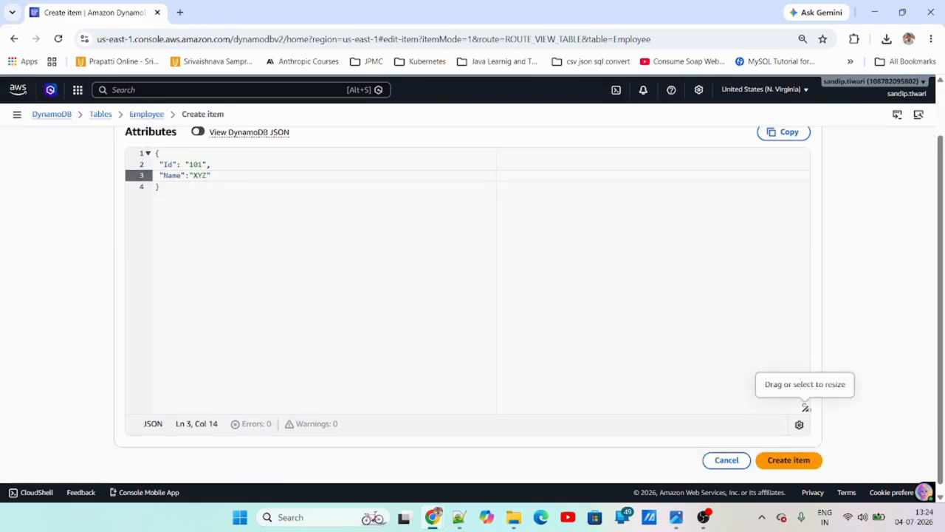
{"action": "left_click", "coordinate": [812, 463]}
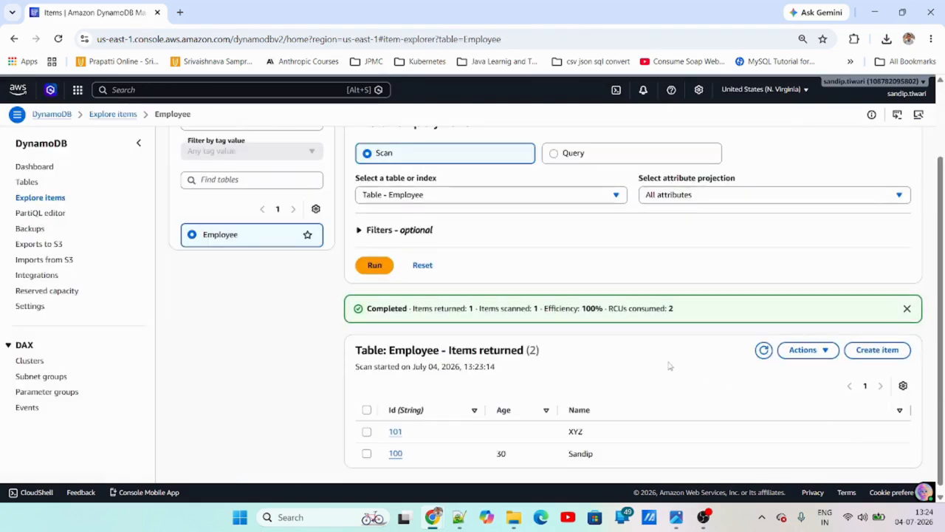
Start a new item from the Employee table's results and set its Id to "102" in the JSON.
{"action": "scroll", "coordinate": [657, 370], "scroll_direction": "down", "scroll_amount": 1}
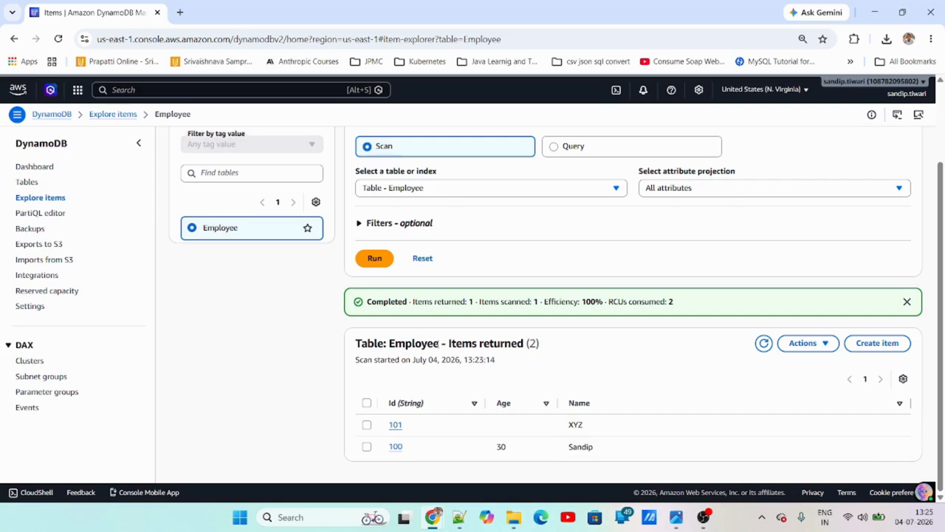
{"action": "scroll", "coordinate": [618, 389], "scroll_direction": "down", "scroll_amount": 1}
{"action": "left_click", "coordinate": [878, 343]}
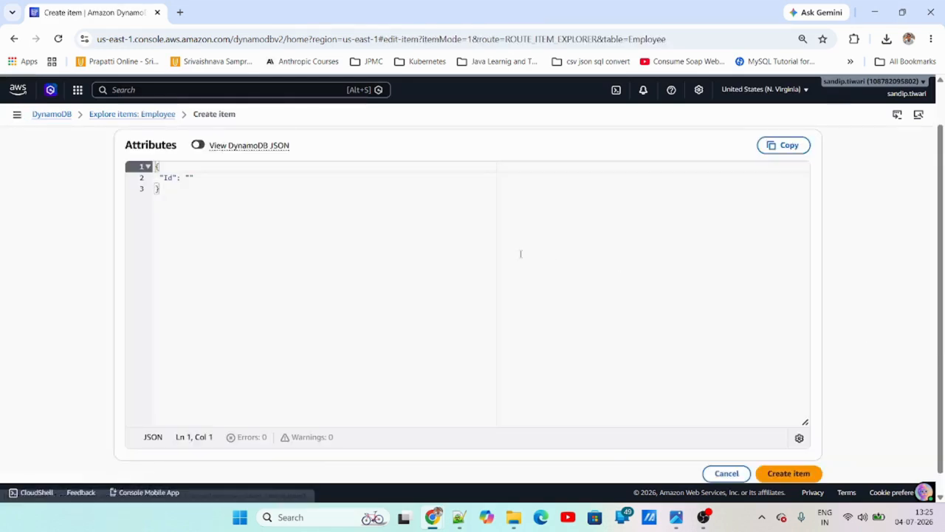
{"action": "left_click", "coordinate": [189, 177]}
{"action": "type", "text": "102\""}
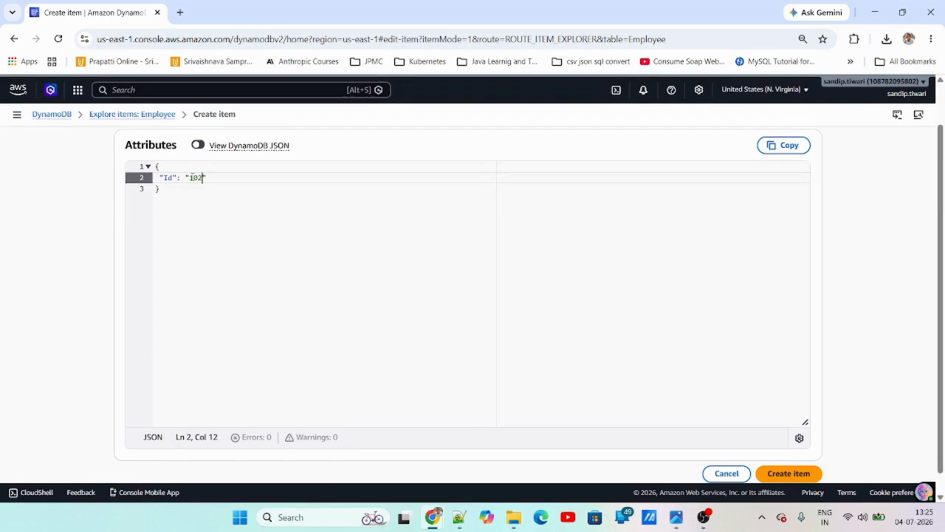
Add a "Department" attribute with the value "IT" to item 102's JSON and create the item.
{"action": "type", "text": ","}
{"action": "key", "text": "Return"}
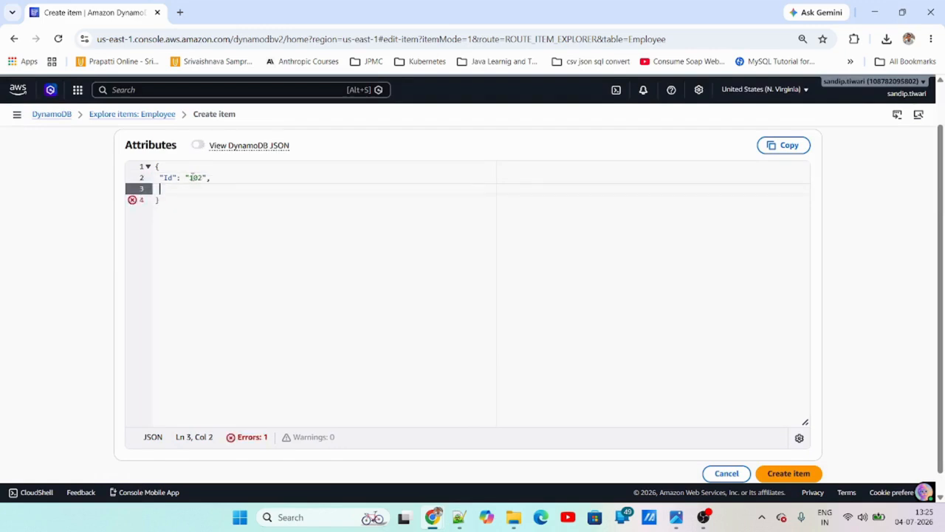
{"action": "type", "text": "\"Depat"}
{"action": "type", "text": "tment\": \"IT"}
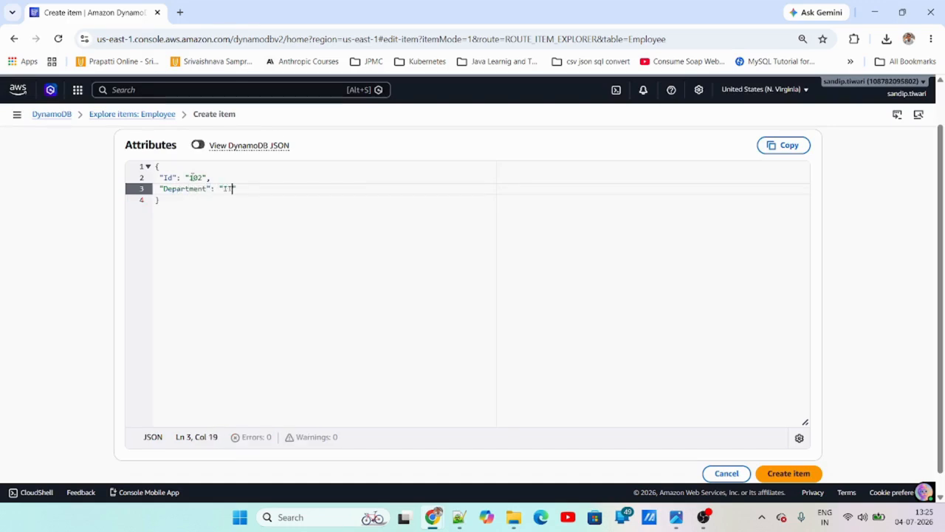
{"action": "type", "text": "\""}
{"action": "left_click", "coordinate": [789, 474]}
{"action": "scroll", "coordinate": [583, 339], "scroll_direction": "down", "scroll_amount": 1}
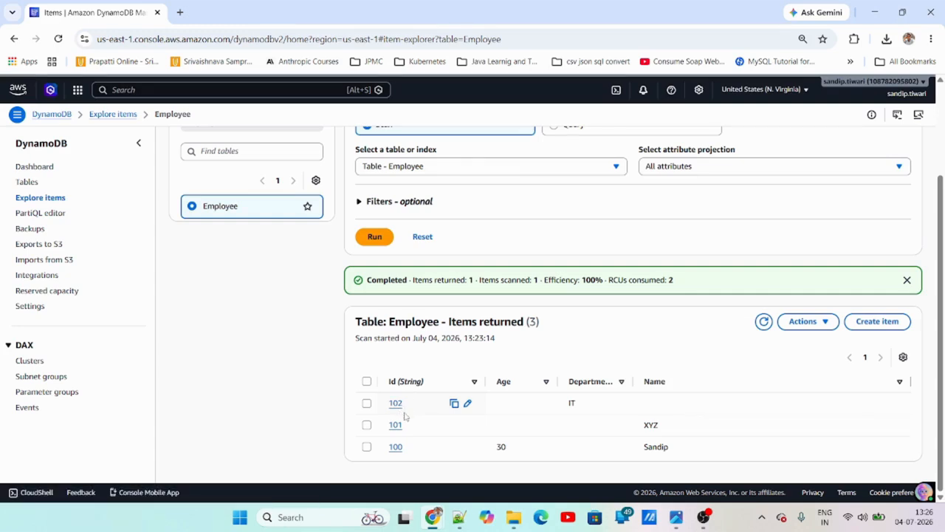
Open item 102 for editing, view its attributes in both form and JSON, and return to the Employee items without saving.
{"action": "left_click", "coordinate": [819, 326]}
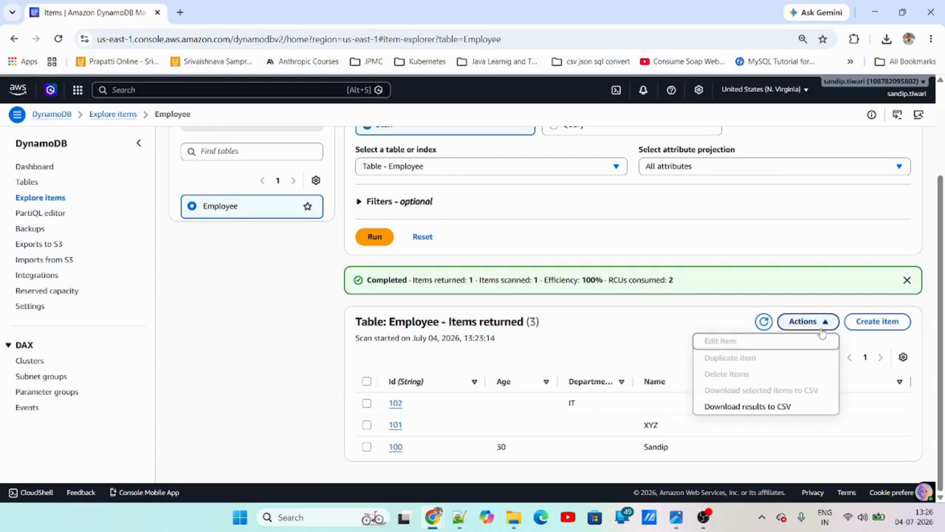
{"action": "left_click", "coordinate": [366, 403]}
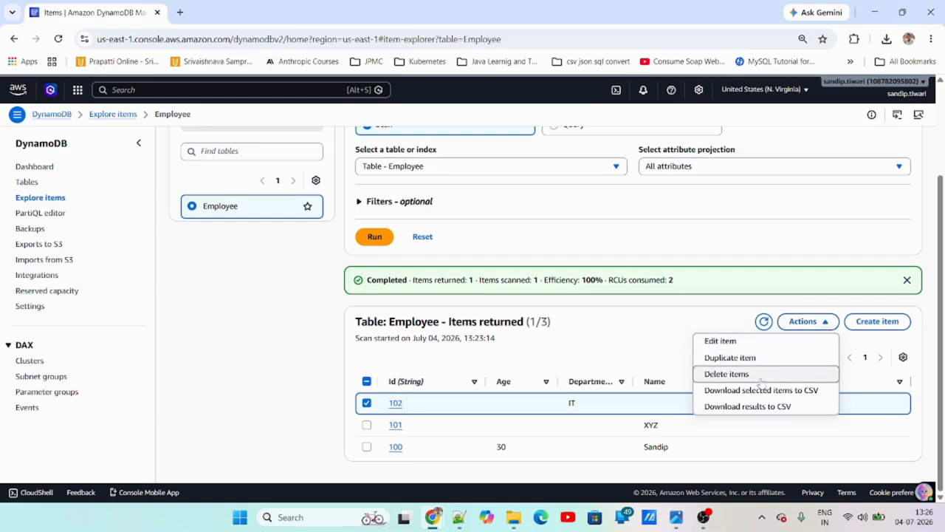
{"action": "left_click", "coordinate": [739, 344]}
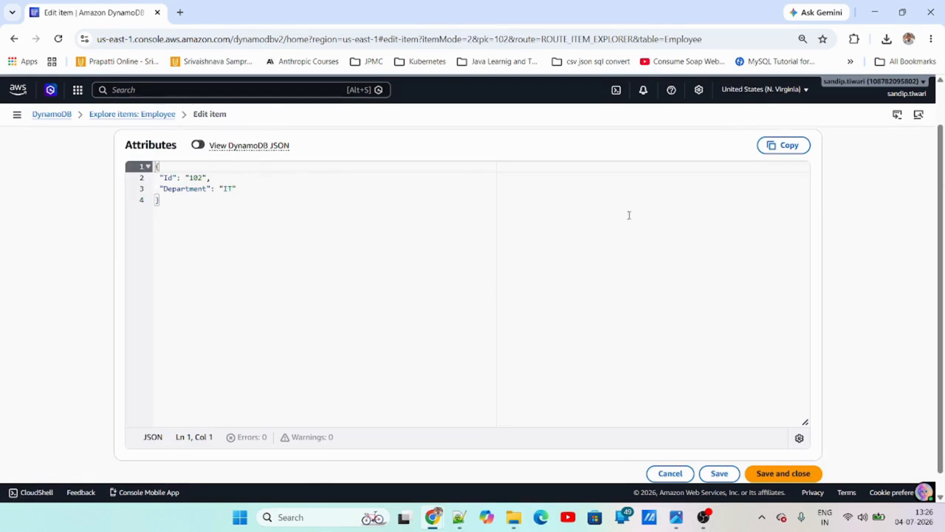
{"action": "left_click", "coordinate": [741, 142]}
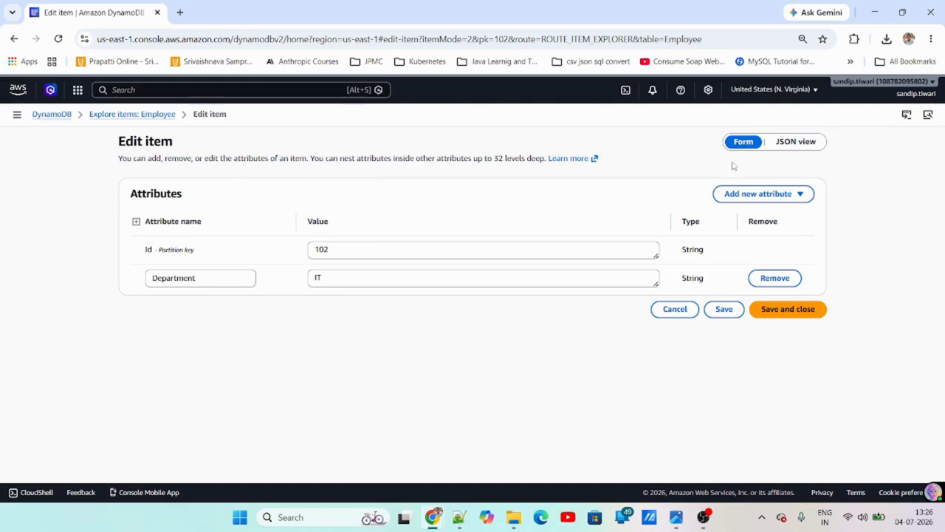
{"action": "left_click", "coordinate": [795, 144]}
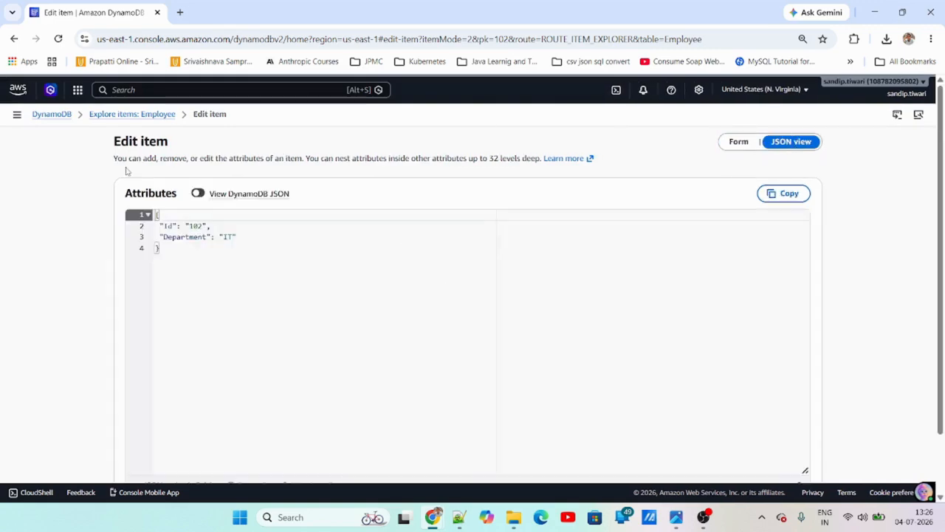
{"action": "left_click", "coordinate": [158, 116]}
{"action": "scroll", "coordinate": [582, 351], "scroll_direction": "down", "scroll_amount": 2}
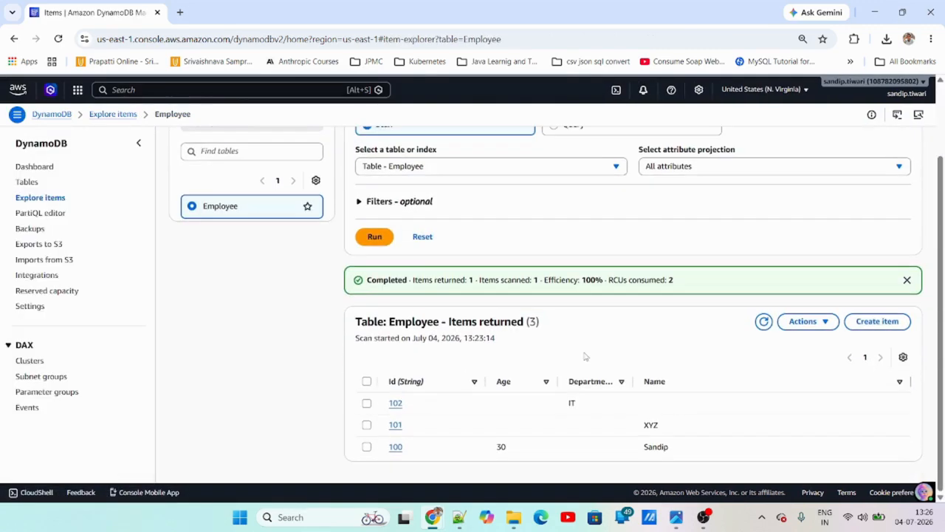
Reopen the item explorer, look at the Query options, and run an unfiltered Scan on the Employee table.
{"action": "scroll", "coordinate": [541, 355], "scroll_direction": "up", "scroll_amount": 2}
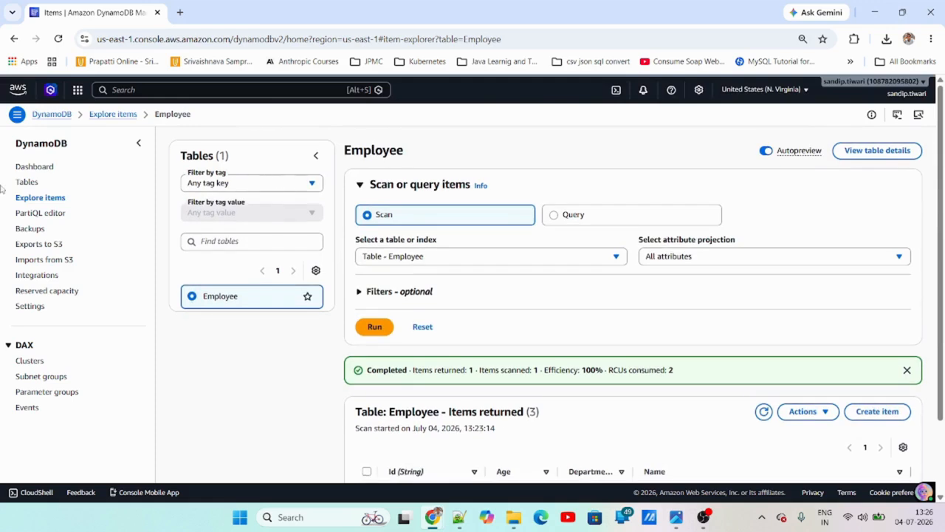
{"action": "left_click", "coordinate": [47, 199]}
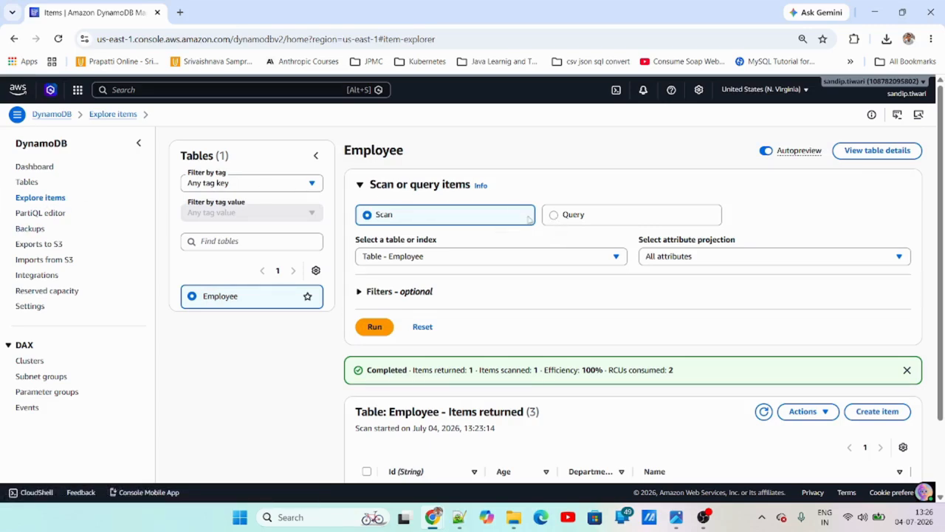
{"action": "left_click", "coordinate": [553, 221]}
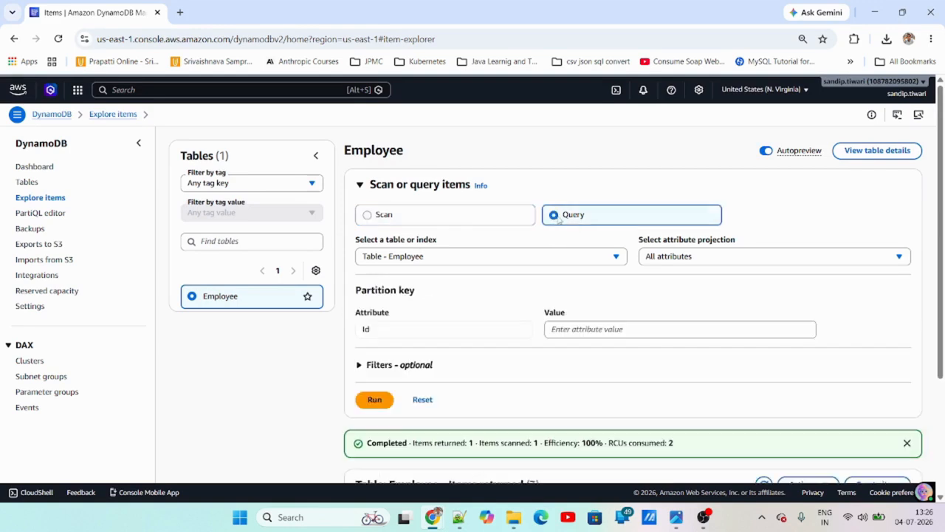
{"action": "left_click", "coordinate": [466, 221]}
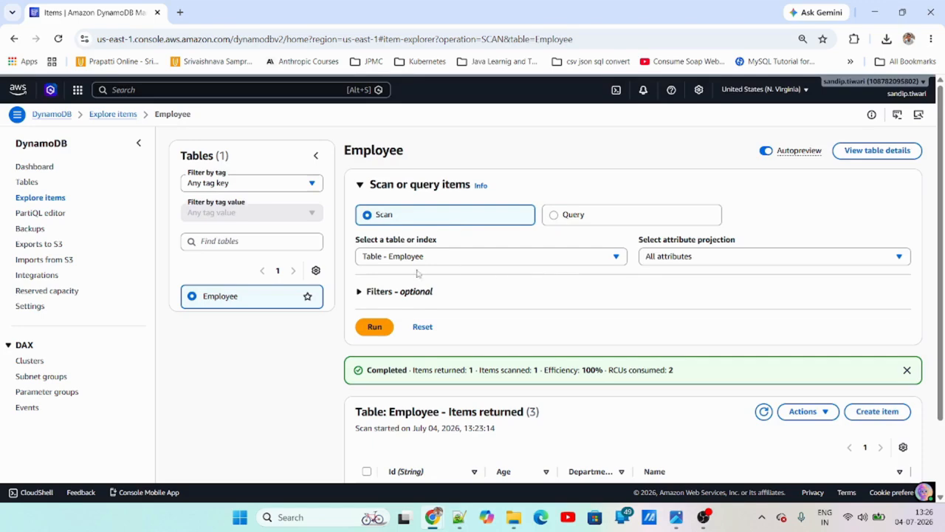
{"action": "left_click", "coordinate": [376, 334]}
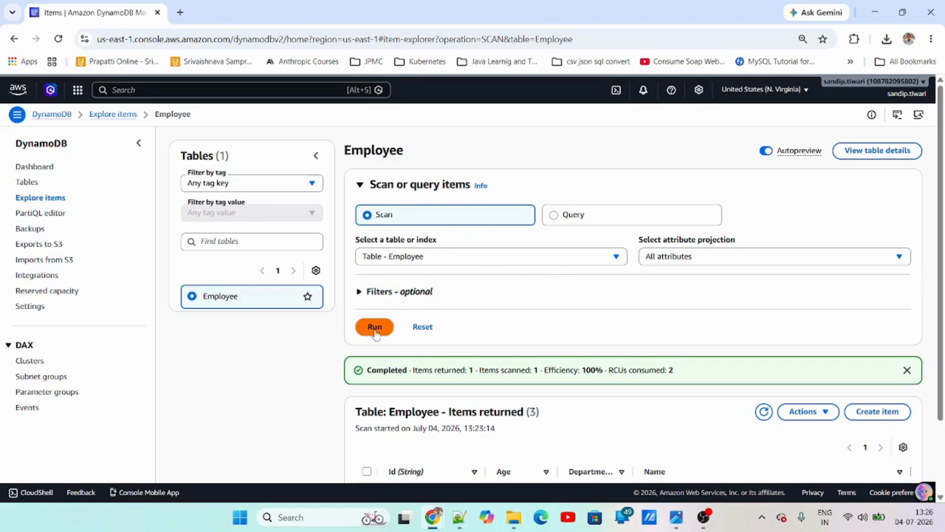
{"action": "scroll", "coordinate": [546, 332], "scroll_direction": "down", "scroll_amount": 2}
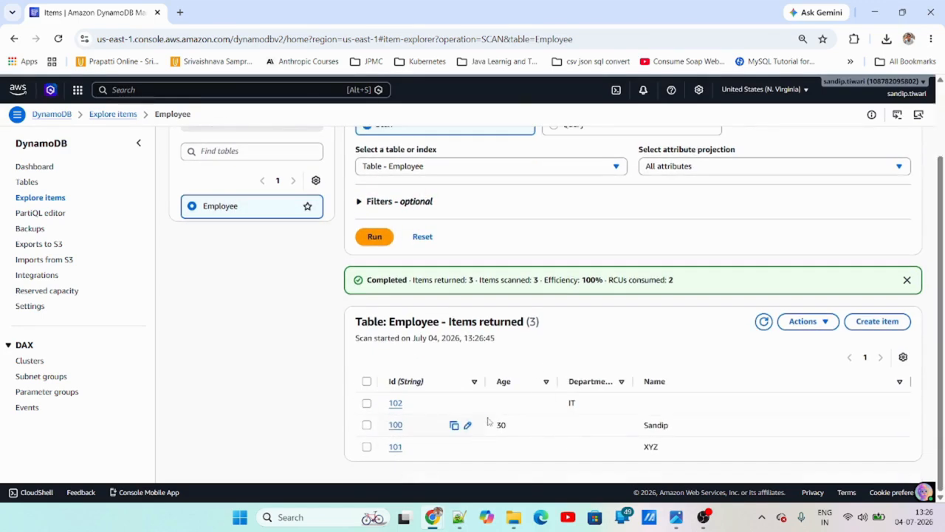
Examine the Scan settings and compare which attributes each returned Employee item has.
{"action": "scroll", "coordinate": [443, 347], "scroll_direction": "up", "scroll_amount": 1}
{"action": "left_click", "coordinate": [359, 264]}
{"action": "left_click", "coordinate": [358, 265]}
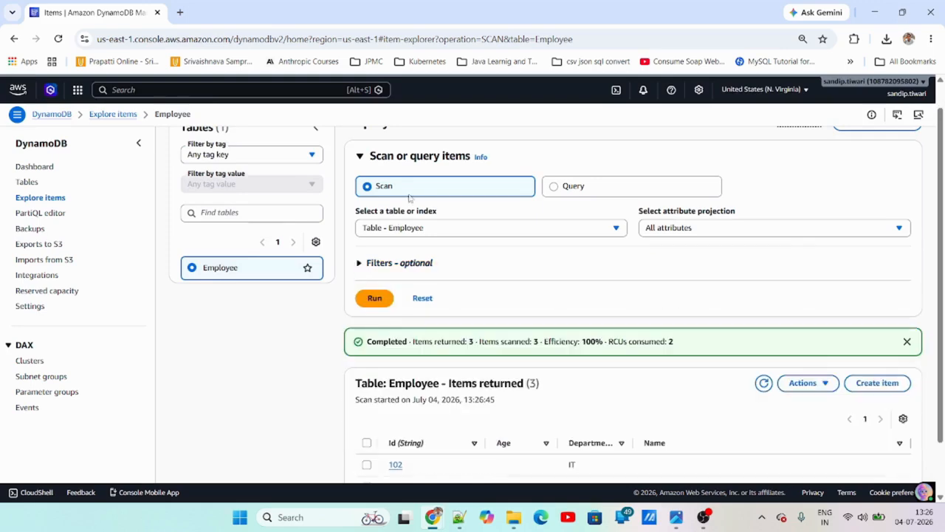
{"action": "scroll", "coordinate": [508, 365], "scroll_direction": "down", "scroll_amount": 1}
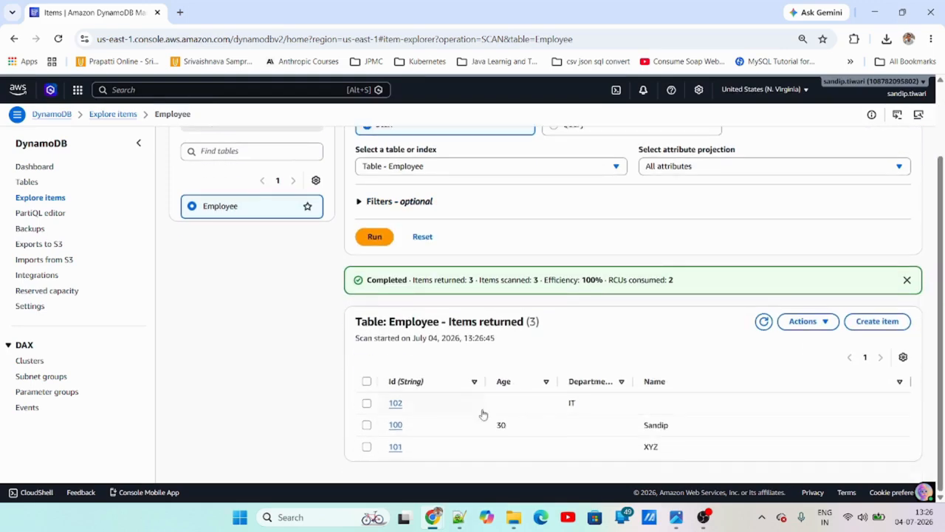
{"action": "scroll", "coordinate": [552, 408], "scroll_direction": "up", "scroll_amount": 2}
{"action": "scroll", "coordinate": [553, 406], "scroll_direction": "down", "scroll_amount": 1}
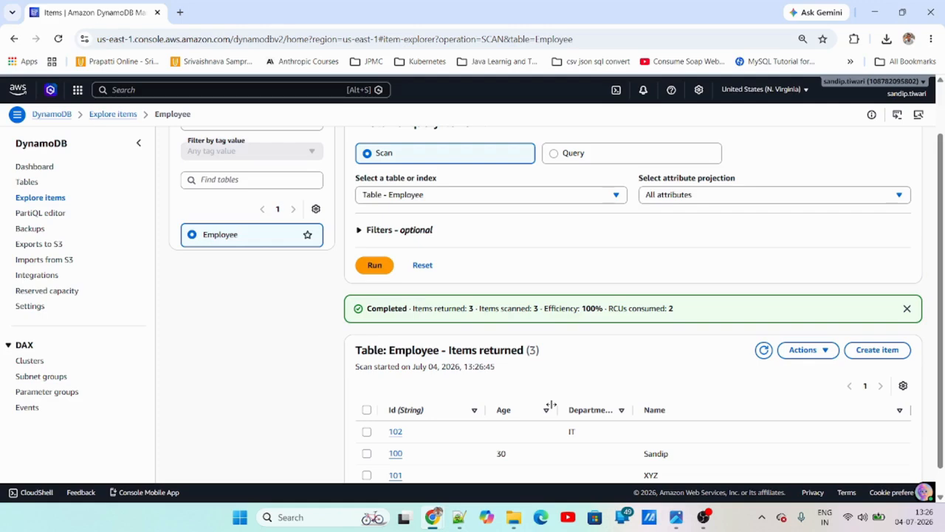
{"action": "scroll", "coordinate": [550, 405], "scroll_direction": "up", "scroll_amount": 1}
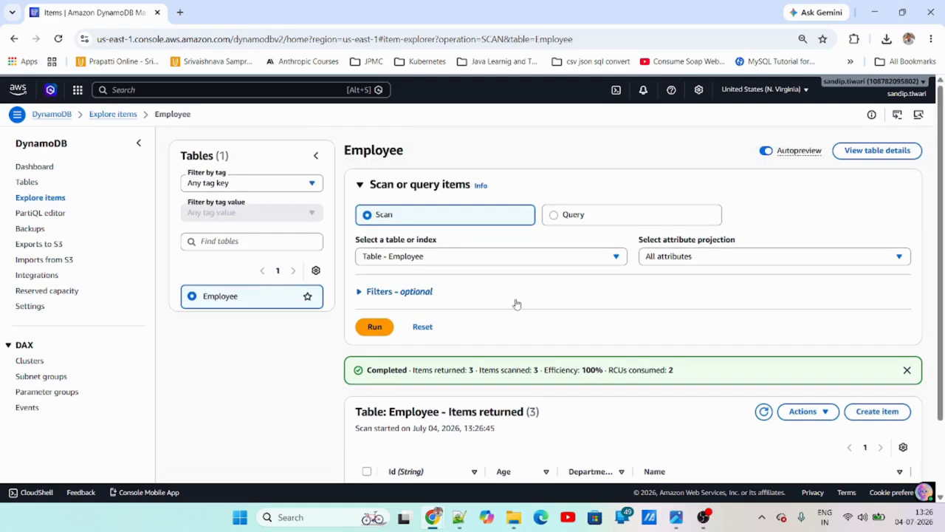
{"action": "scroll", "coordinate": [524, 335], "scroll_direction": "down", "scroll_amount": 1}
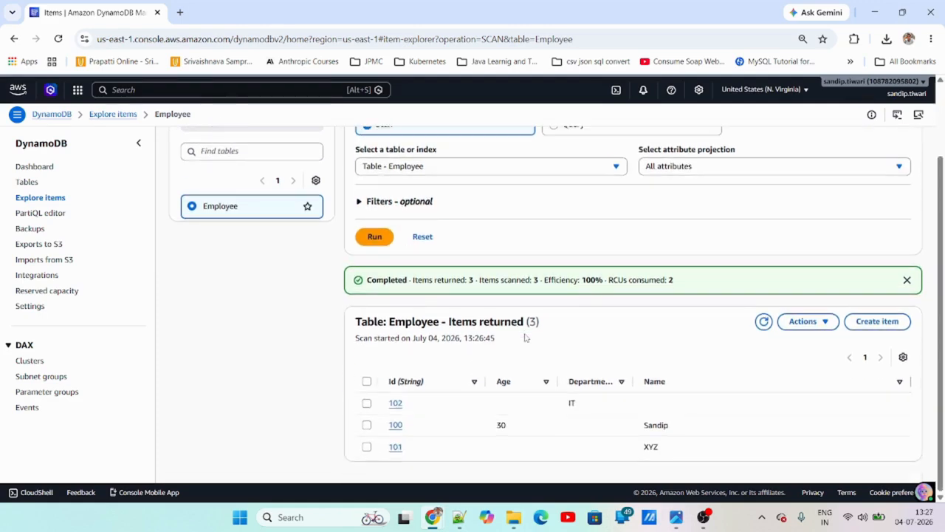
Run the Scan with a filter for Id equal to the String value 100 and view the returned items.
{"action": "scroll", "coordinate": [525, 336], "scroll_direction": "up", "scroll_amount": 1}
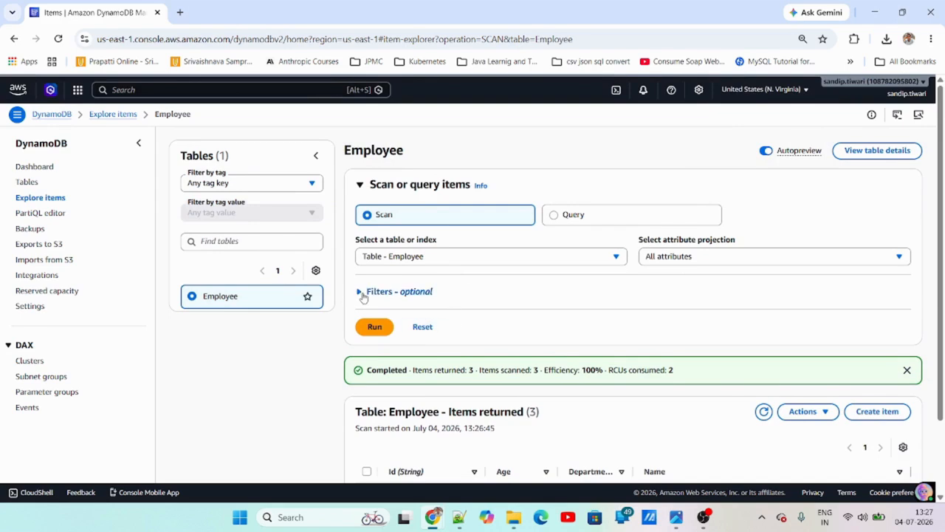
{"action": "left_click", "coordinate": [361, 292]}
{"action": "left_click", "coordinate": [424, 330]}
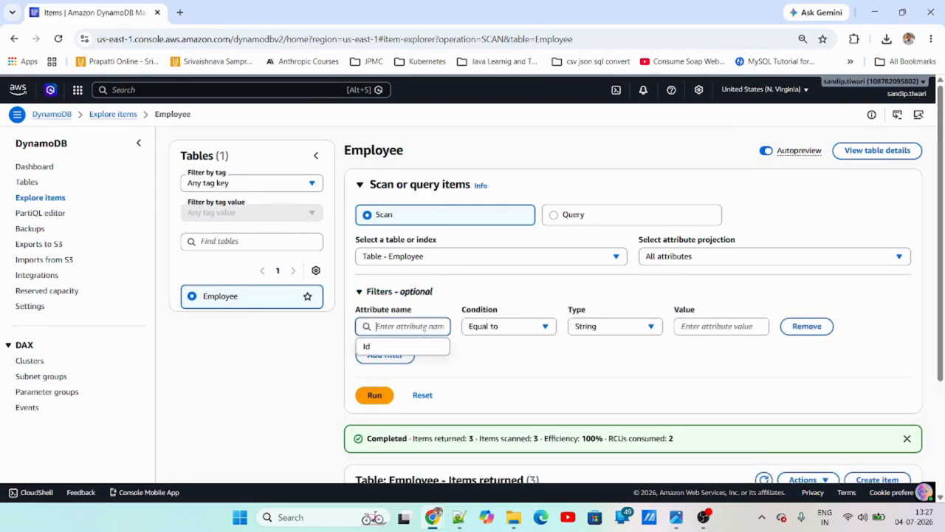
{"action": "left_click", "coordinate": [423, 344]}
{"action": "left_click", "coordinate": [592, 331]}
{"action": "left_click", "coordinate": [706, 322]}
{"action": "type", "text": "100"}
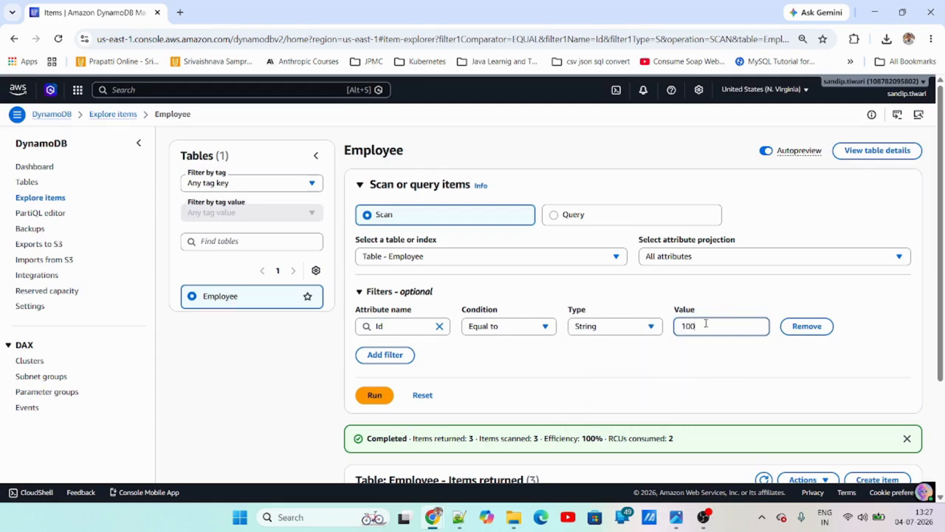
{"action": "left_click", "coordinate": [381, 397]}
{"action": "scroll", "coordinate": [639, 340], "scroll_direction": "down", "scroll_amount": 3}
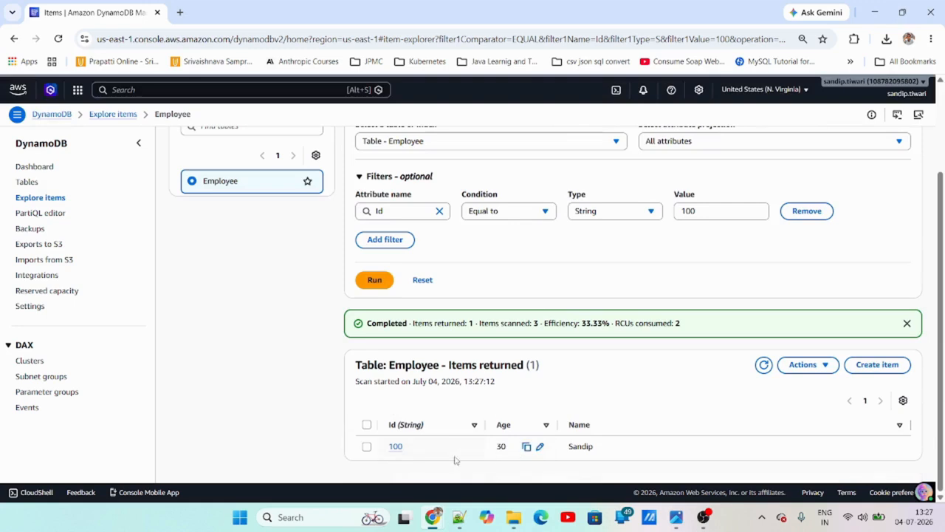
Remove the Id filter and rerun the Scan to review all Employee items.
{"action": "scroll", "coordinate": [648, 450], "scroll_direction": "up", "scroll_amount": 3}
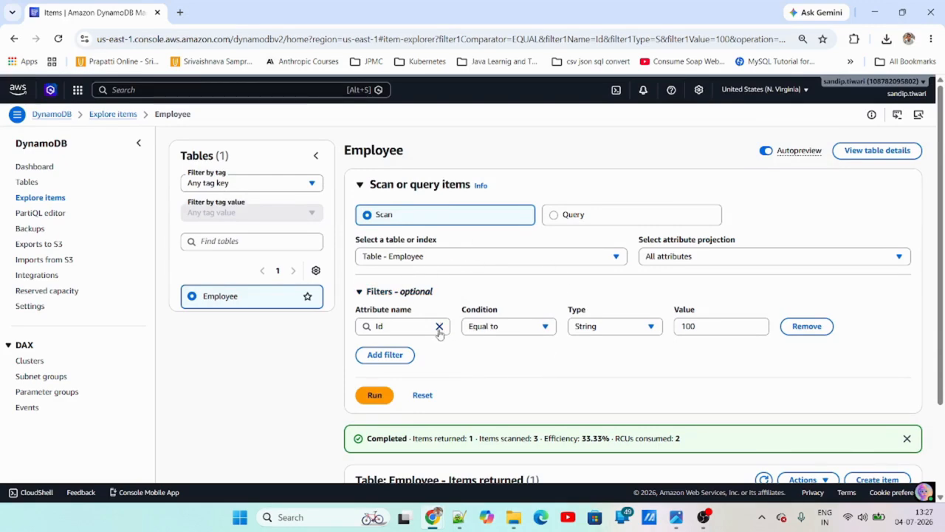
{"action": "left_click", "coordinate": [814, 334]}
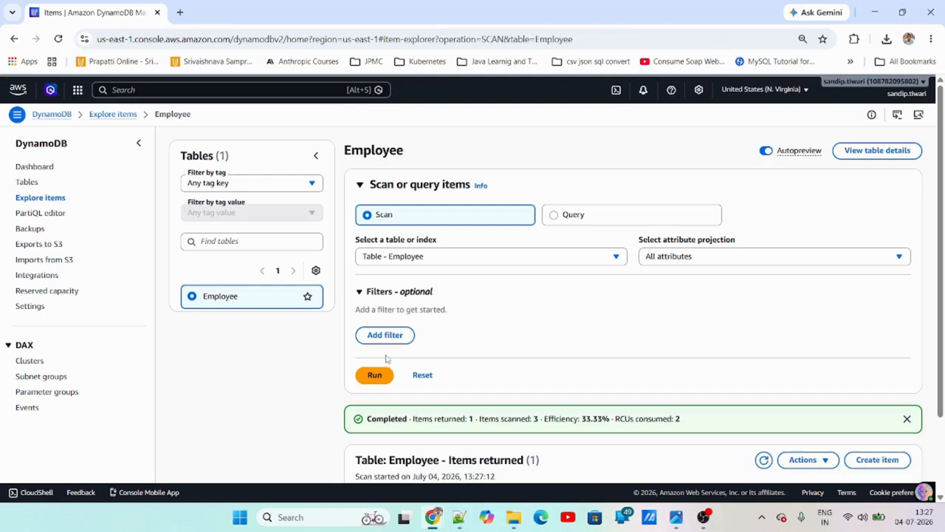
{"action": "left_click", "coordinate": [375, 374]}
{"action": "scroll", "coordinate": [638, 374], "scroll_direction": "down", "scroll_amount": 2}
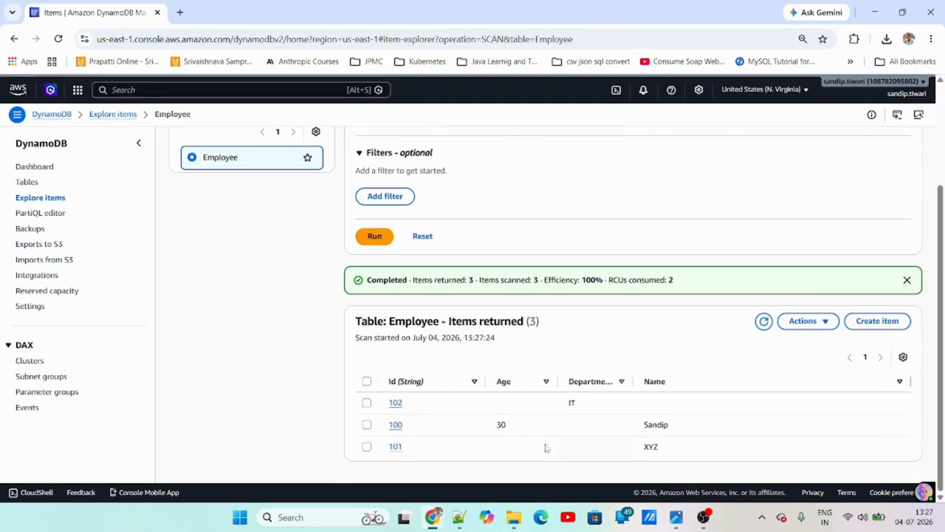
{"action": "scroll", "coordinate": [666, 401], "scroll_direction": "up", "scroll_amount": 2}
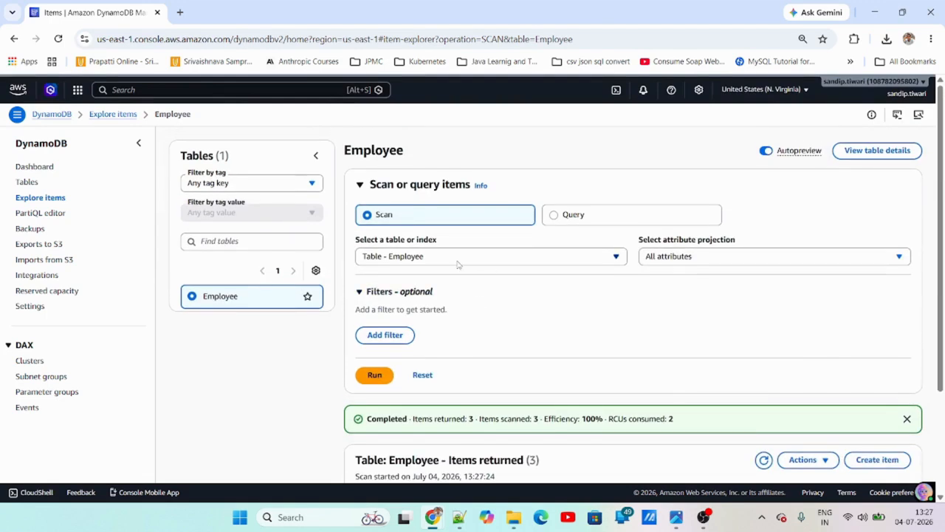
Switch from Scan to Query, add a blank filter row, and set the Id partition key value to 100.
{"action": "left_click", "coordinate": [557, 221]}
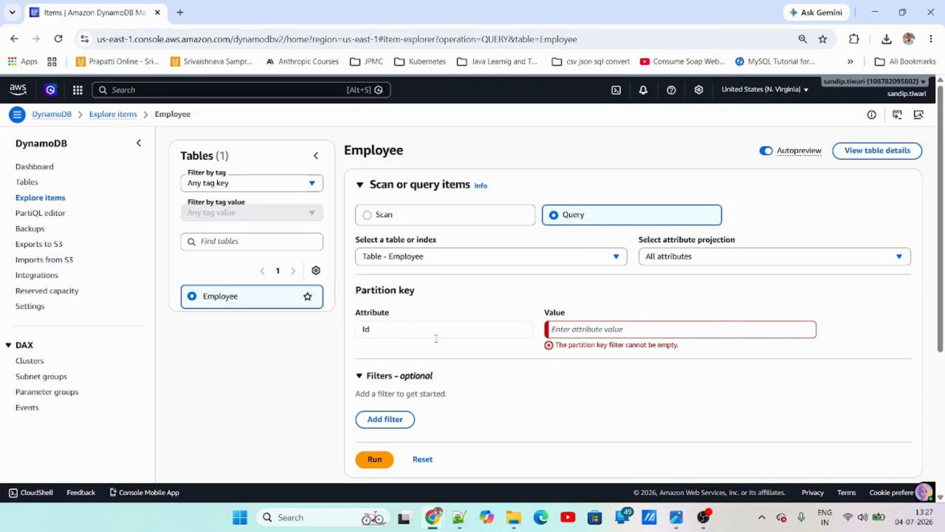
{"action": "left_click", "coordinate": [396, 424]}
{"action": "scroll", "coordinate": [463, 411], "scroll_direction": "down", "scroll_amount": 2}
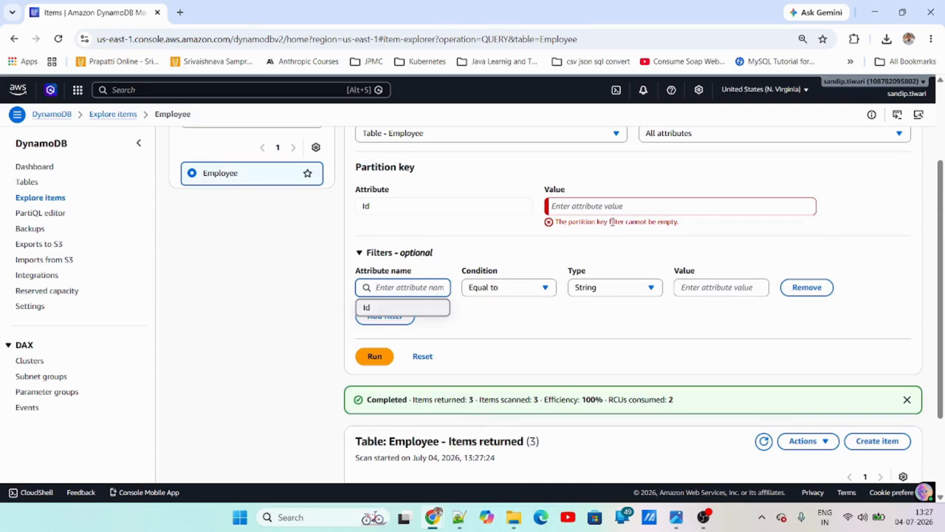
{"action": "scroll", "coordinate": [583, 244], "scroll_direction": "up", "scroll_amount": 2}
{"action": "left_click", "coordinate": [589, 332]}
{"action": "type", "text": "100"}
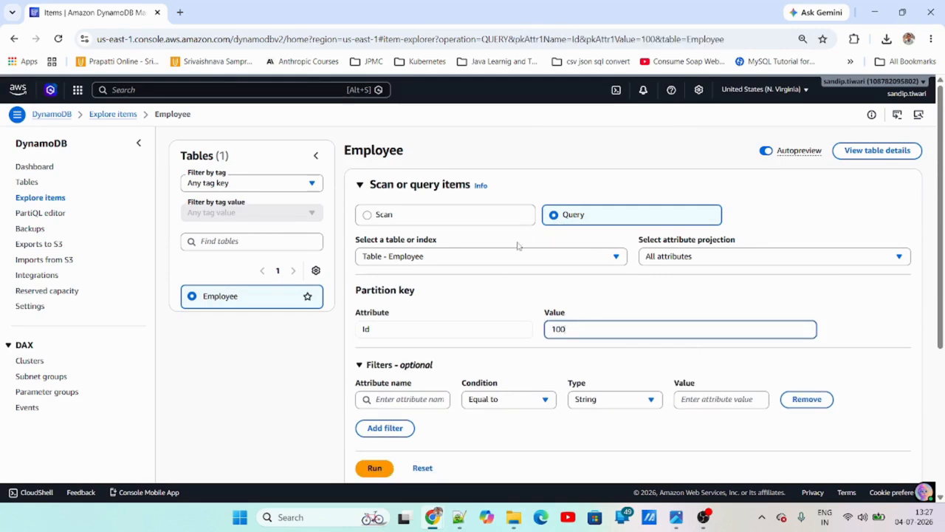
{"action": "key", "text": "Return"}
{"action": "scroll", "coordinate": [587, 328], "scroll_direction": "down", "scroll_amount": 1}
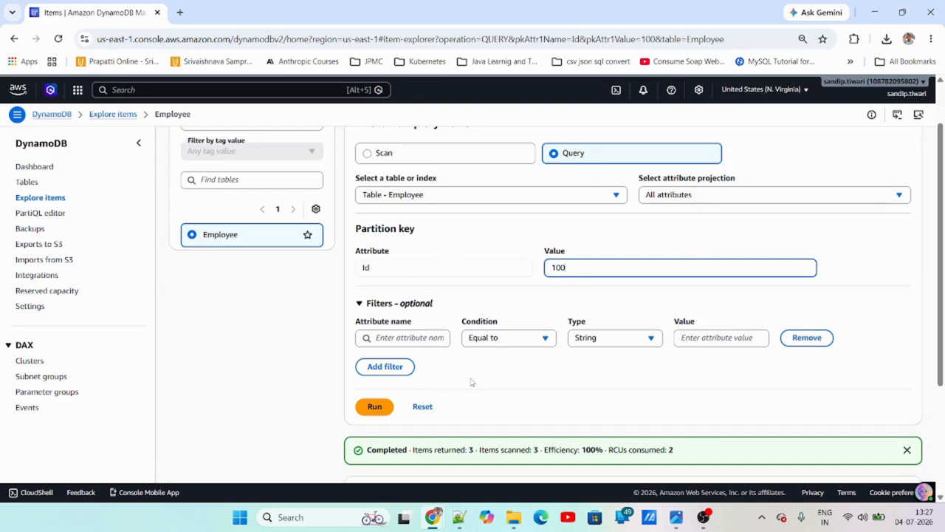
Set the query's filter to Department equal to the String value IT.
{"action": "left_click", "coordinate": [419, 338]}
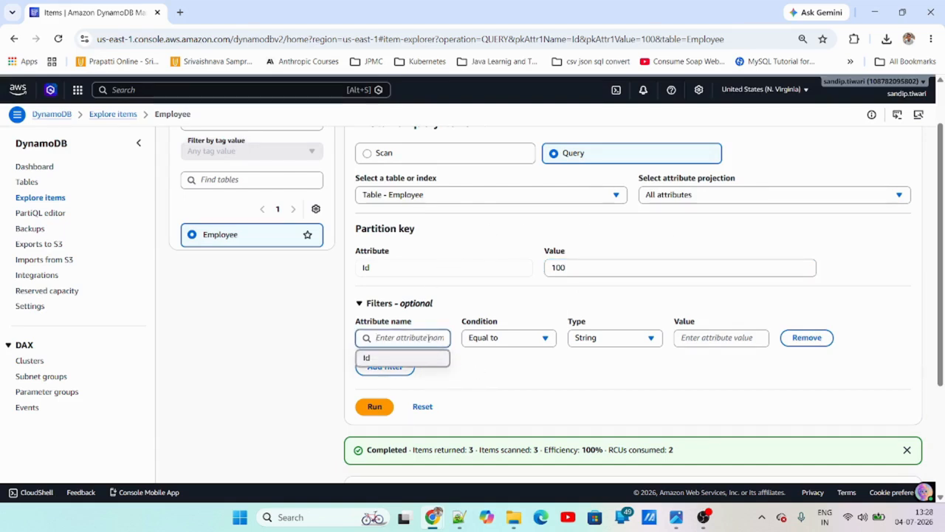
{"action": "type", "text": "Department"}
{"action": "key", "text": "Tab"}
{"action": "key", "text": "Tab"}
{"action": "key", "text": "Tab"}
{"action": "key", "text": "Tab"}
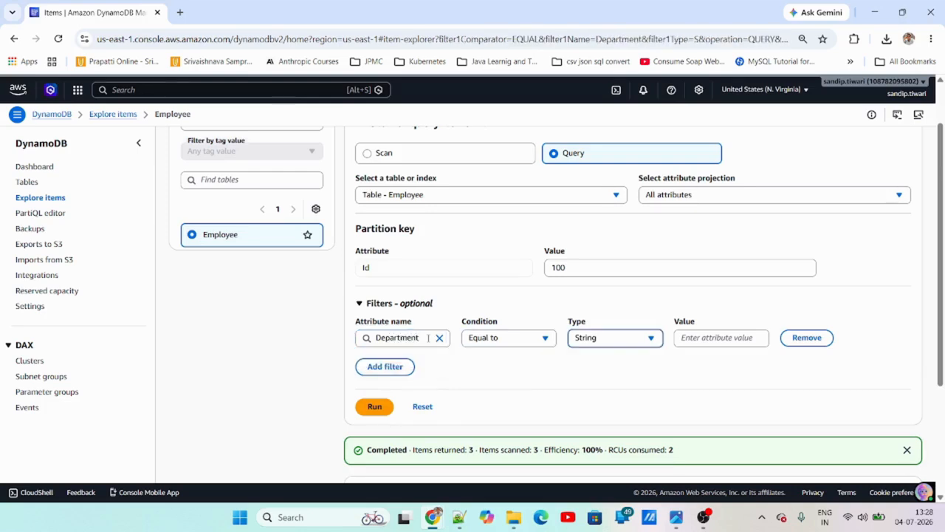
{"action": "type", "text": "IT"}
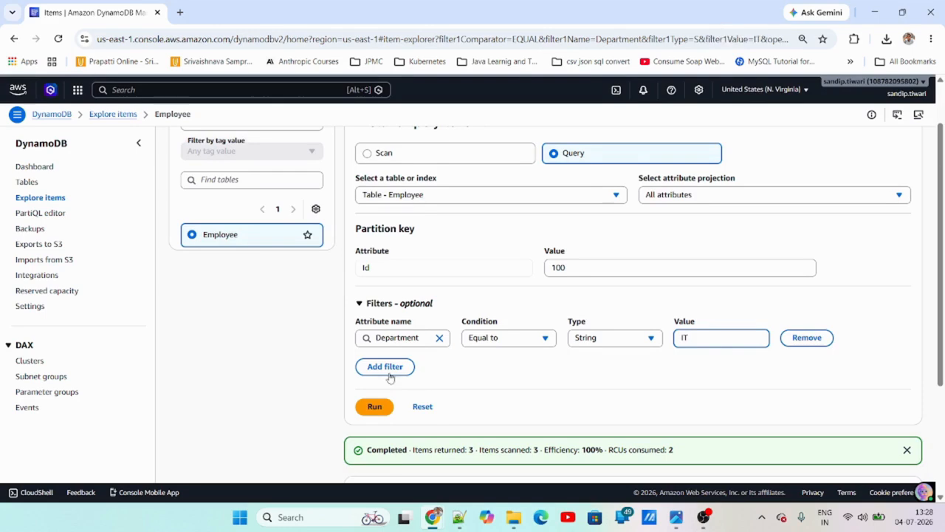
Run the Query for Id 100 with the Department filter and view the returned items.
{"action": "left_click", "coordinate": [389, 412]}
{"action": "scroll", "coordinate": [635, 369], "scroll_direction": "down", "scroll_amount": 3}
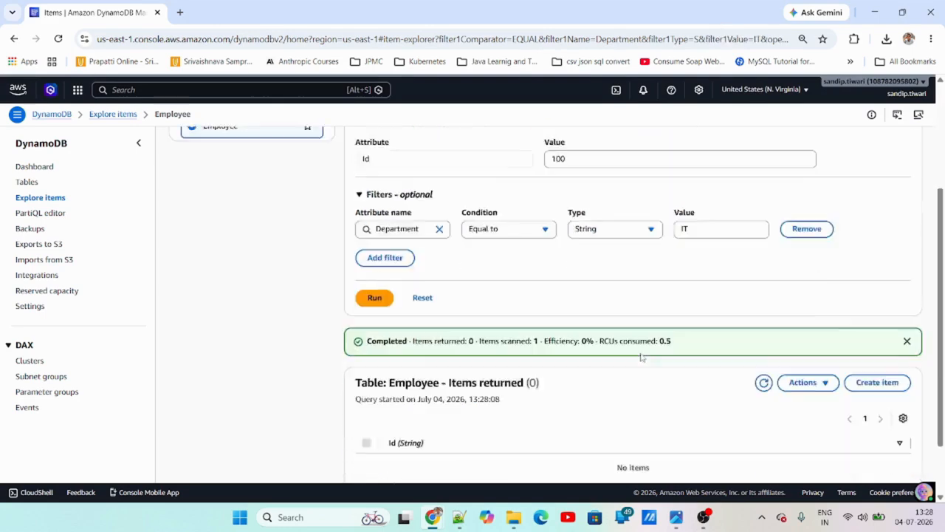
{"action": "scroll", "coordinate": [598, 377], "scroll_direction": "up", "scroll_amount": 5}
Set the Id partition key value to 102, rerun the filtered Query, and view the returned items.
{"action": "left_click", "coordinate": [578, 273]}
{"action": "key", "text": "BackSpace"}
{"action": "type", "text": "2"}
{"action": "left_click", "coordinate": [375, 410]}
{"action": "scroll", "coordinate": [572, 391], "scroll_direction": "down", "scroll_amount": 2}
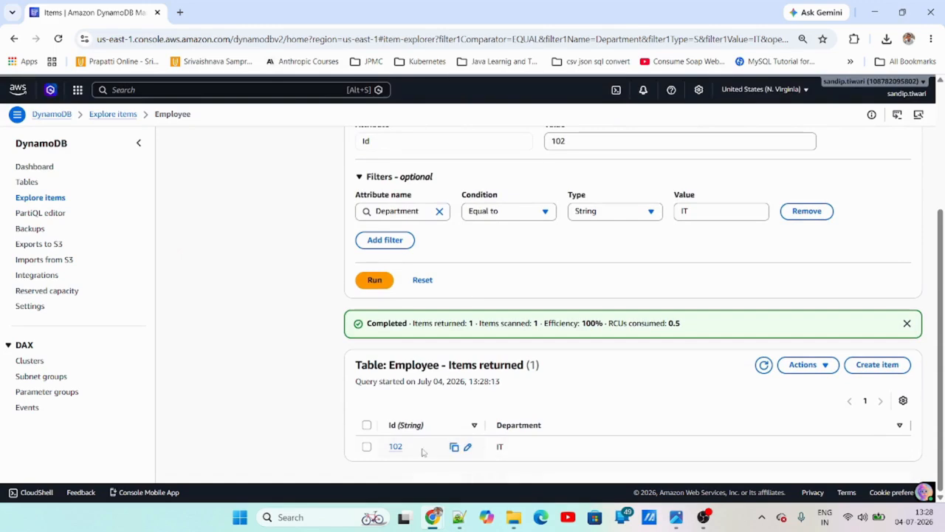
{"action": "scroll", "coordinate": [516, 426], "scroll_direction": "up", "scroll_amount": 1}
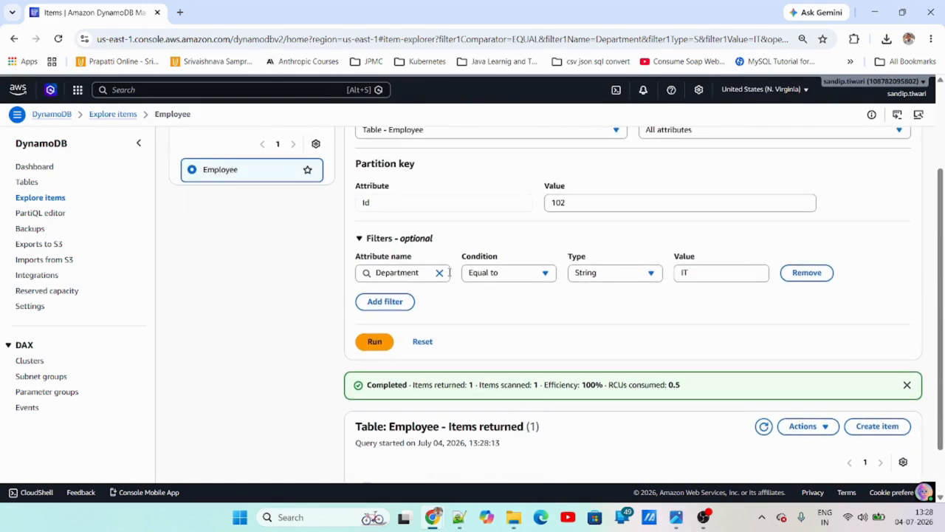
{"action": "scroll", "coordinate": [686, 300], "scroll_direction": "down", "scroll_amount": 1}
{"action": "scroll", "coordinate": [685, 301], "scroll_direction": "up", "scroll_amount": 2}
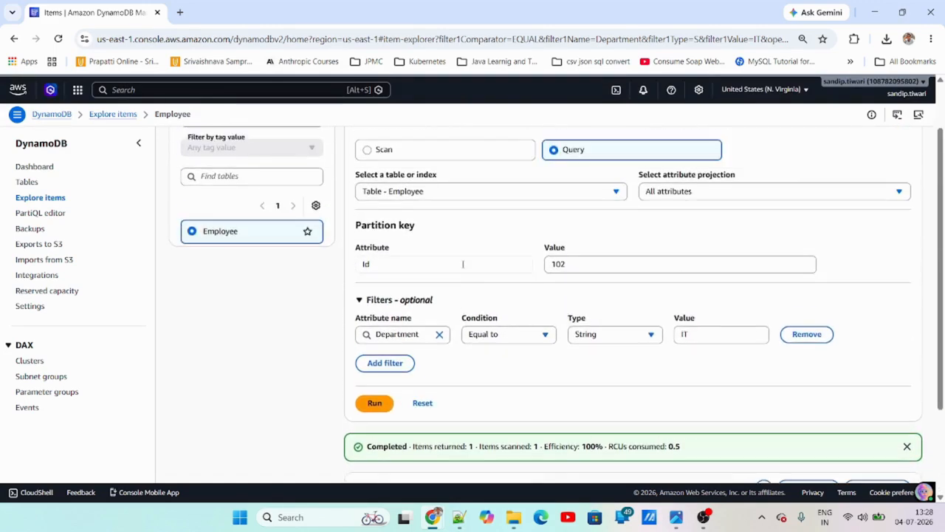
Remove the Department filter, set the Id partition key value to 100, and run the Query to view its items.
{"action": "left_click", "coordinate": [806, 334]}
{"action": "left_click", "coordinate": [612, 269]}
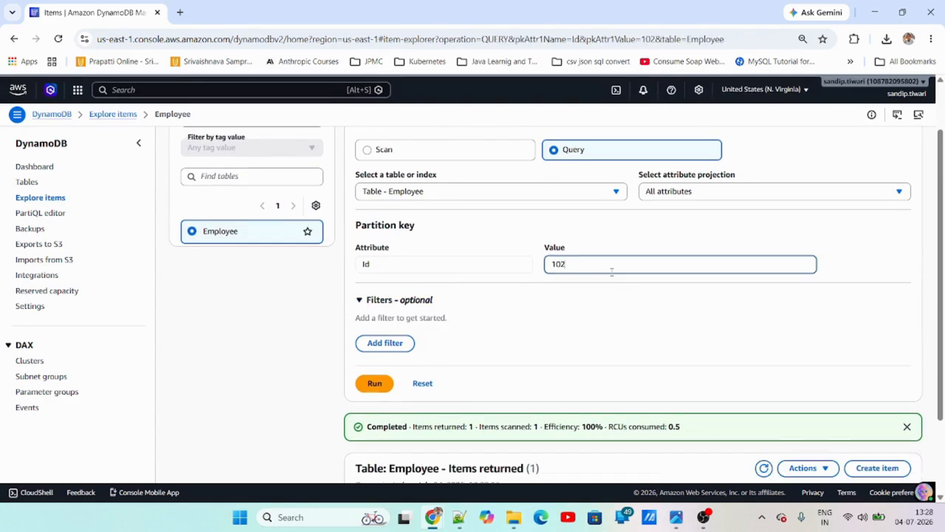
{"action": "type", "text": "0"}
{"action": "left_click", "coordinate": [376, 383]}
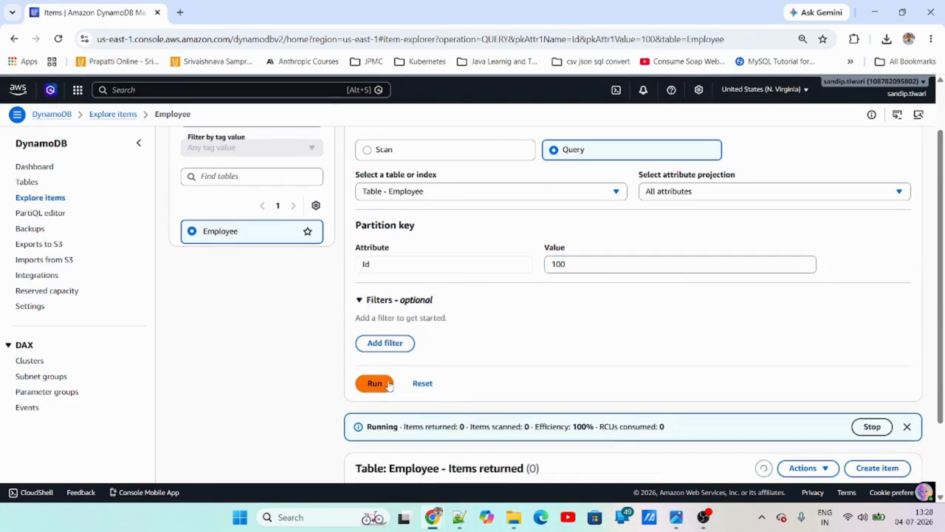
{"action": "scroll", "coordinate": [663, 363], "scroll_direction": "down", "scroll_amount": 2}
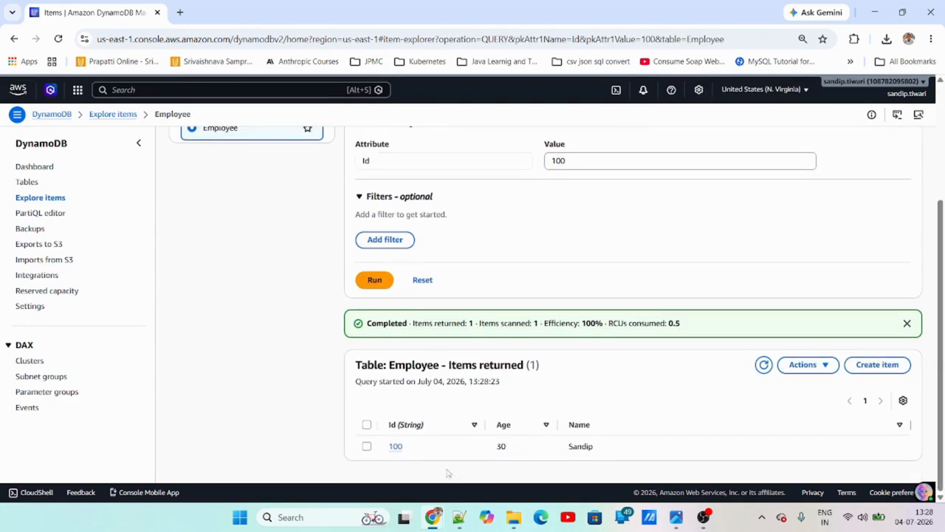
{"action": "scroll", "coordinate": [566, 439], "scroll_direction": "up", "scroll_amount": 3}
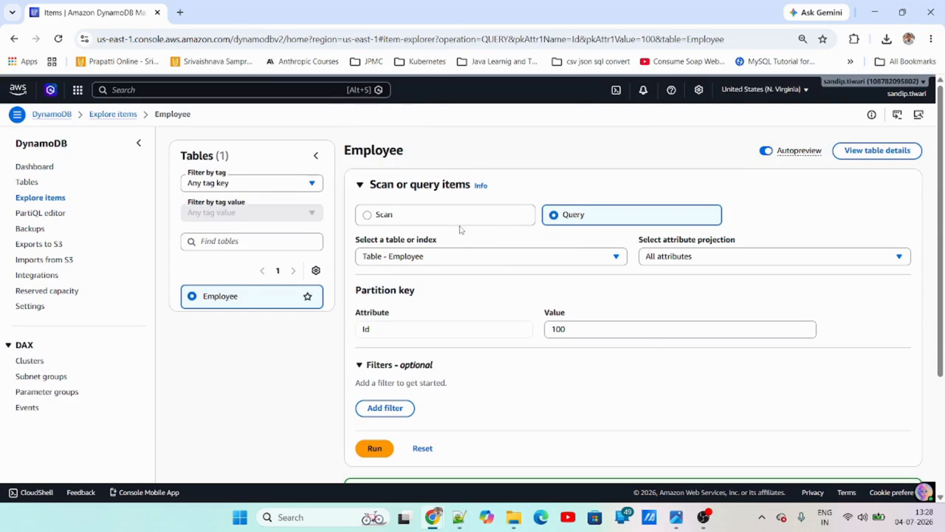
Open the PartiQL editor, run SELECT * FROM "Employee", and review the returned items.
{"action": "left_click", "coordinate": [46, 213]}
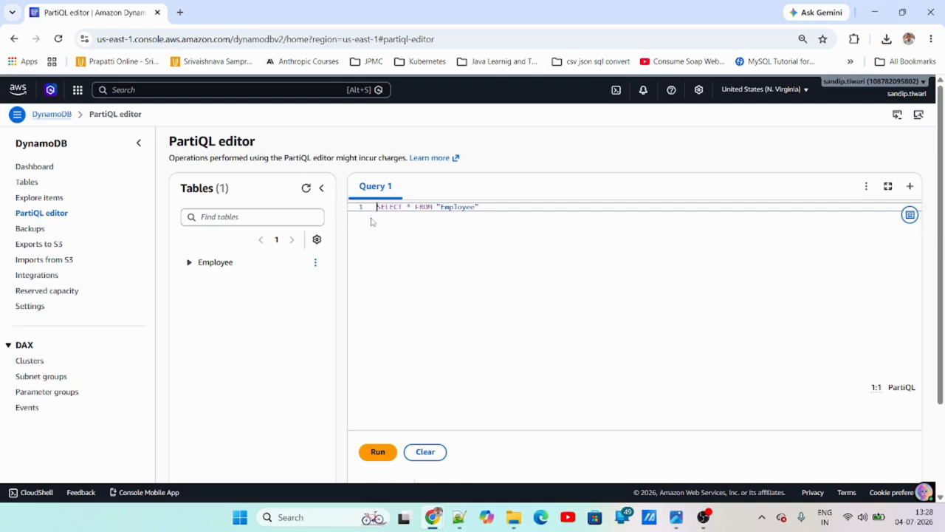
{"action": "double_click", "coordinate": [393, 210]}
{"action": "double_click", "coordinate": [450, 211]}
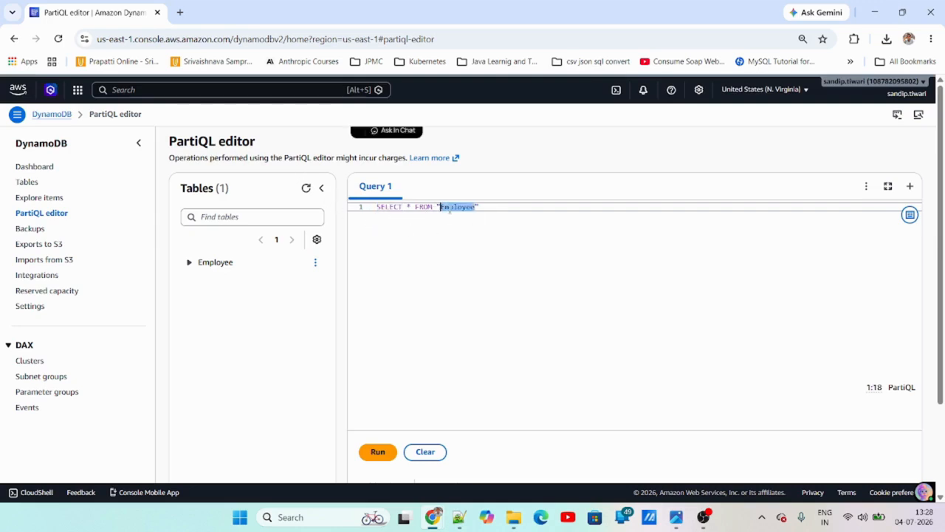
{"action": "left_click", "coordinate": [494, 208]}
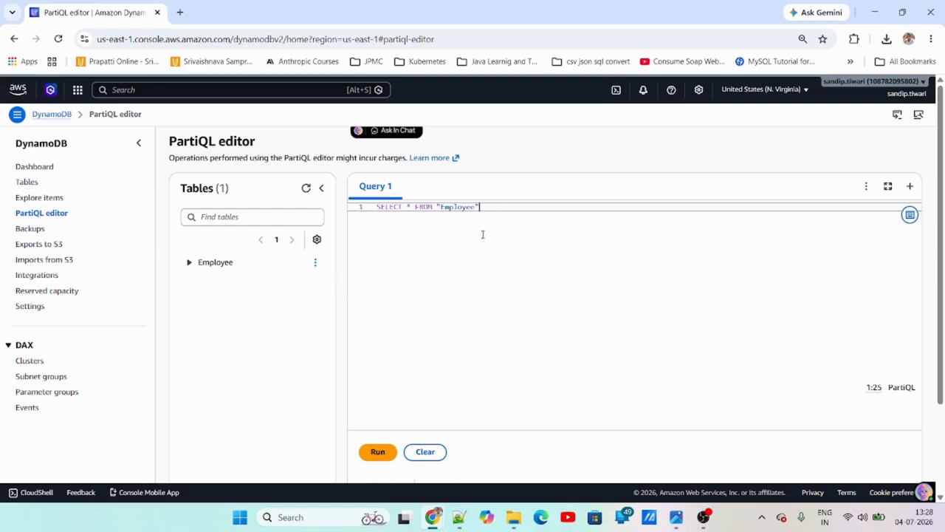
{"action": "left_click", "coordinate": [378, 452]}
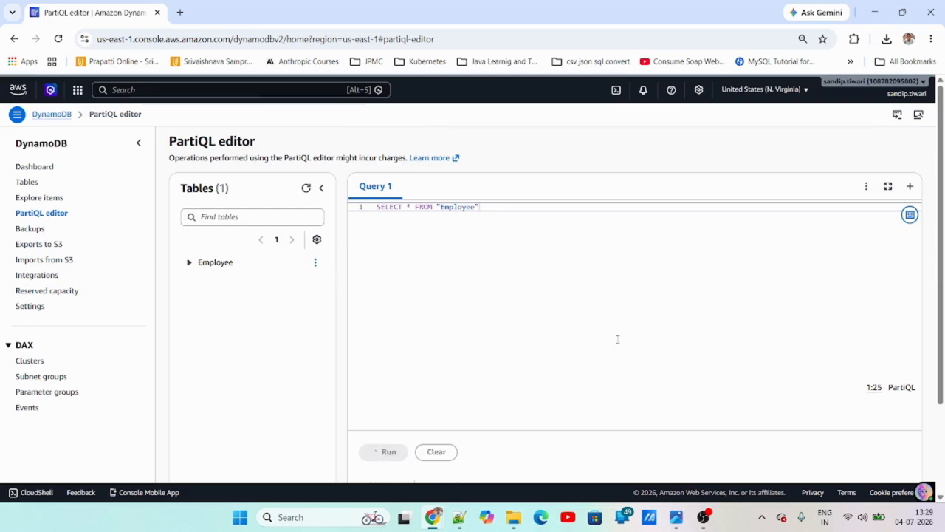
{"action": "scroll", "coordinate": [602, 362], "scroll_direction": "down", "scroll_amount": 2}
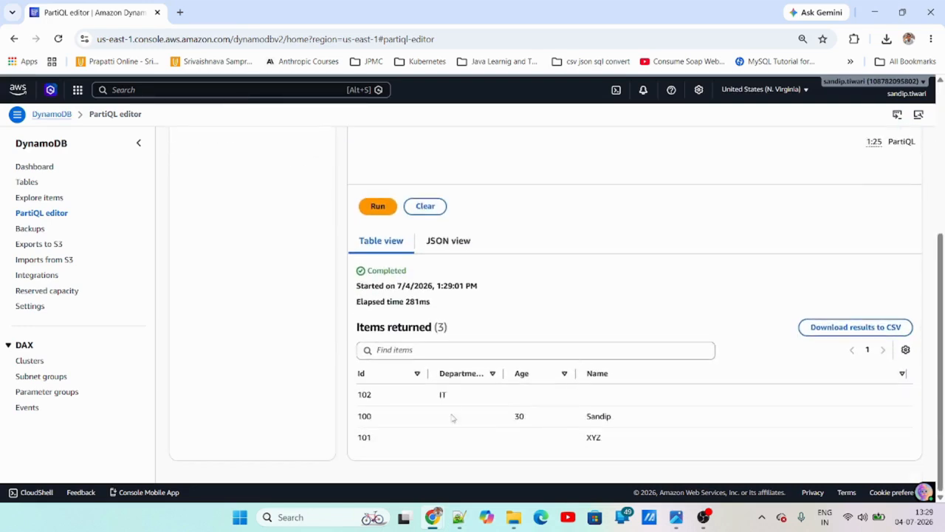
{"action": "scroll", "coordinate": [546, 421], "scroll_direction": "up", "scroll_amount": 2}
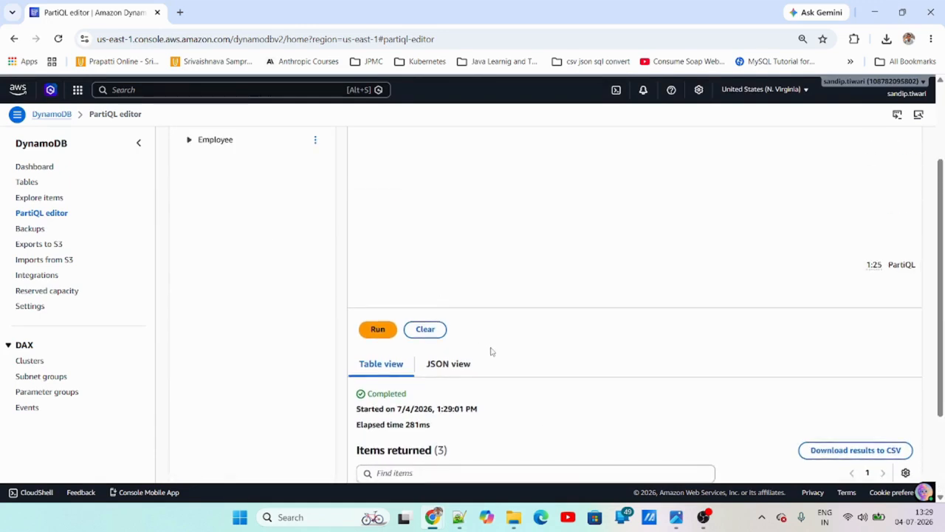
{"action": "scroll", "coordinate": [502, 367], "scroll_direction": "down", "scroll_amount": 2}
{"action": "scroll", "coordinate": [502, 367], "scroll_direction": "up", "scroll_amount": 4}
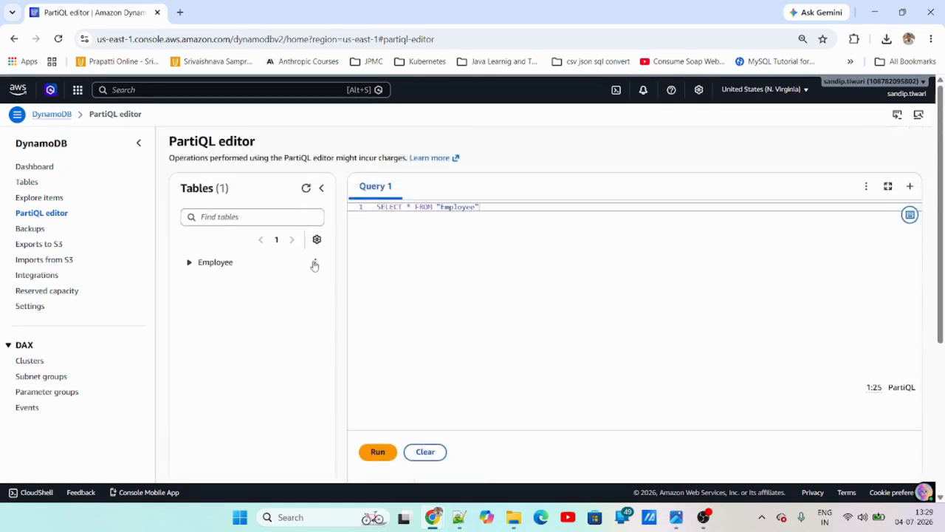
Try restricting the PartiQL statement with where "Id" = "100", run it, and check the results.
{"action": "left_click", "coordinate": [316, 262]}
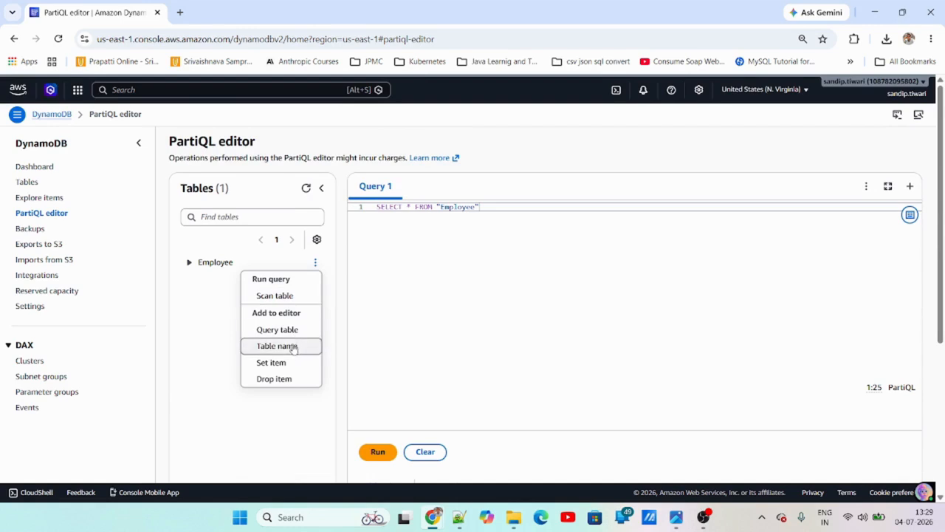
{"action": "left_click", "coordinate": [573, 205]}
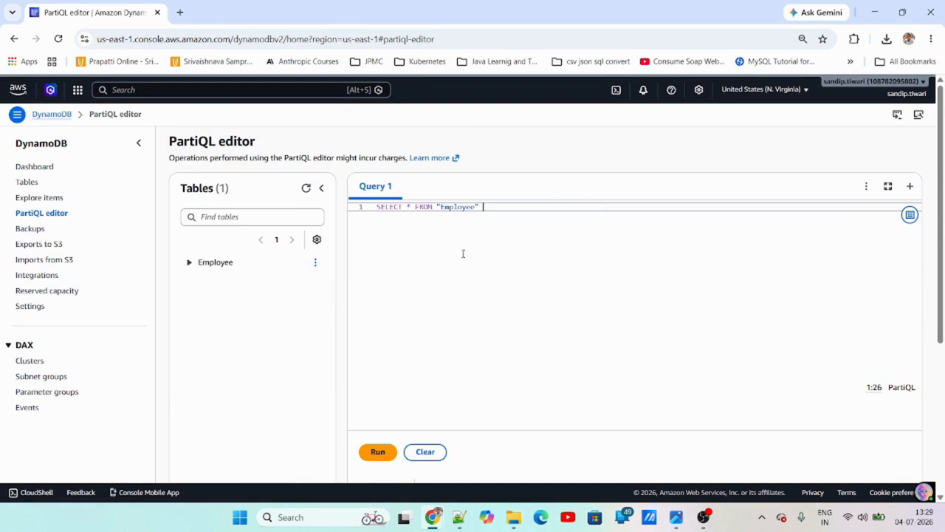
{"action": "type", "text": "where \"Id\" = \"1"}
{"action": "left_click", "coordinate": [388, 451]}
{"action": "scroll", "coordinate": [631, 310], "scroll_direction": "down", "scroll_amount": 2}
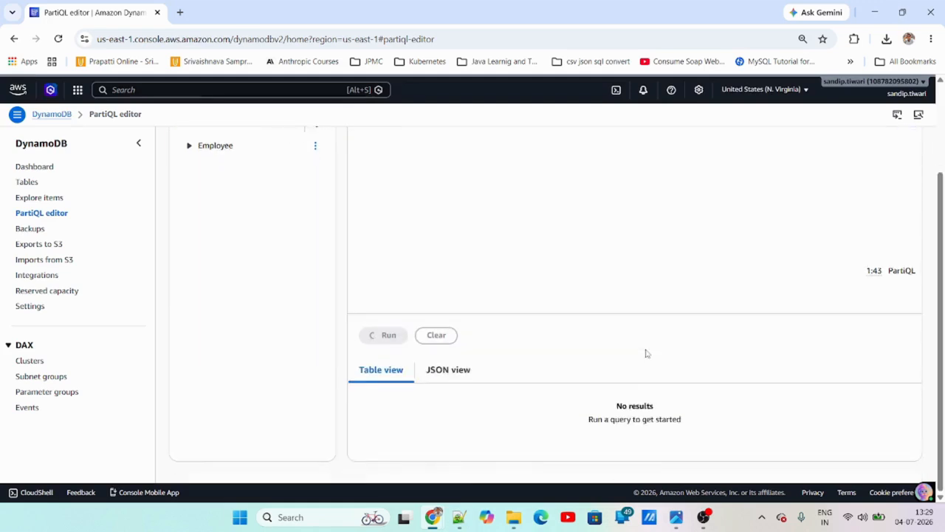
{"action": "scroll", "coordinate": [648, 353], "scroll_direction": "down", "scroll_amount": 2}
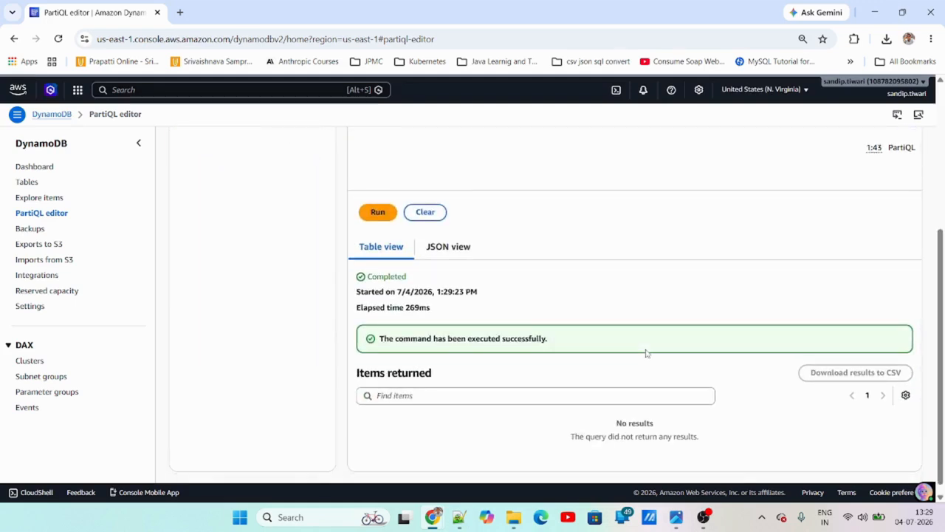
{"action": "scroll", "coordinate": [646, 353], "scroll_direction": "up", "scroll_amount": 3}
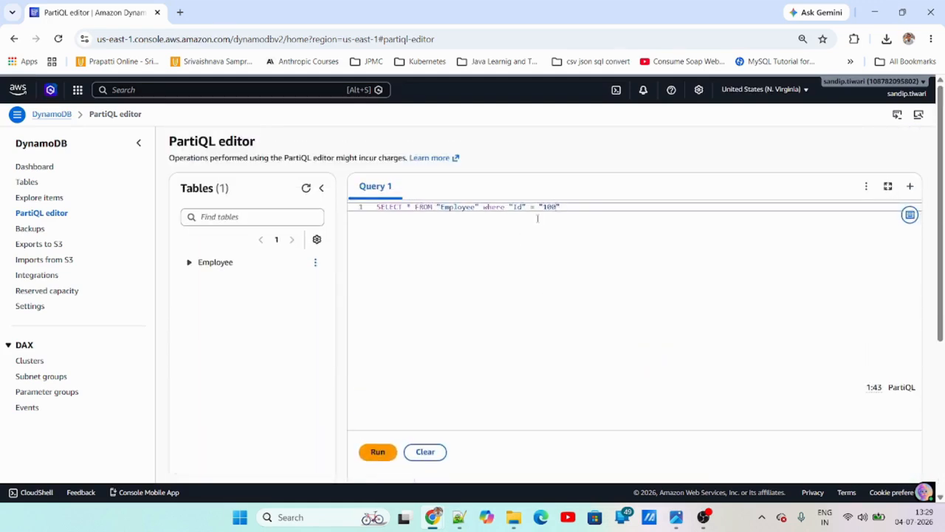
Try changing the attribute name in the where clause to "id", rerun the statement, and check the results.
{"action": "left_click", "coordinate": [515, 206]}
{"action": "left_click", "coordinate": [516, 206]}
{"action": "left_click", "coordinate": [381, 451]}
{"action": "scroll", "coordinate": [563, 362], "scroll_direction": "down", "scroll_amount": 2}
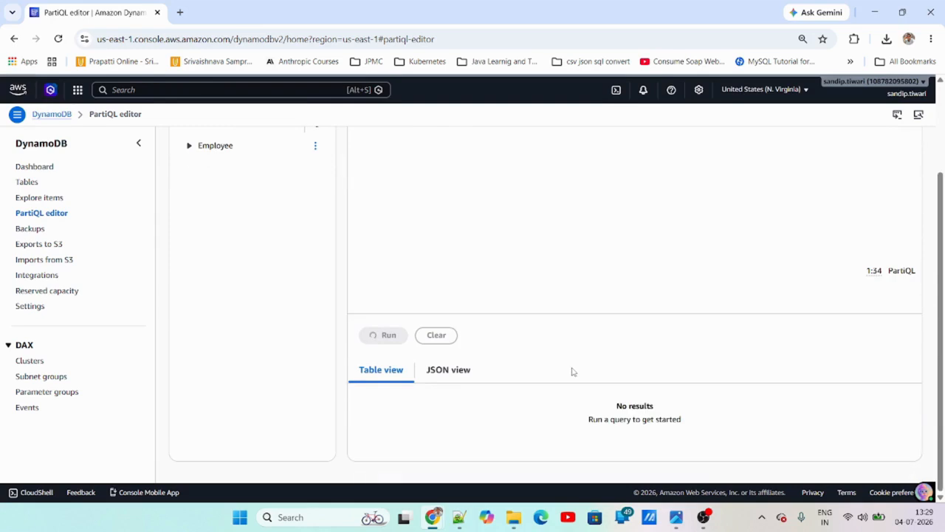
{"action": "scroll", "coordinate": [604, 350], "scroll_direction": "down", "scroll_amount": 2}
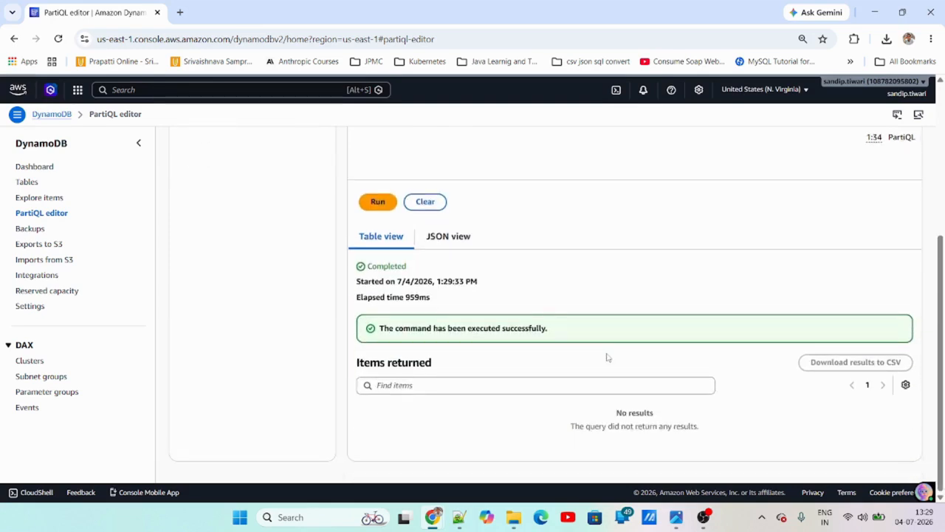
{"action": "scroll", "coordinate": [606, 357], "scroll_direction": "up", "scroll_amount": 4}
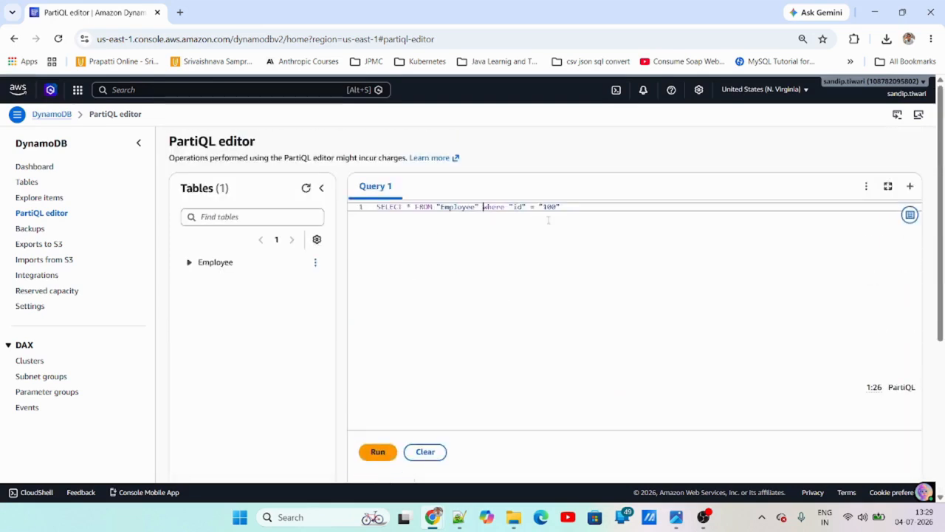
Delete the where clause from the PartiQL statement and rerun it to review all Employee items.
{"action": "left_click_drag", "start_coordinate": [481, 206], "coordinate": [606, 207]}
{"action": "key", "text": "BackSpace"}
{"action": "left_click", "coordinate": [377, 451]}
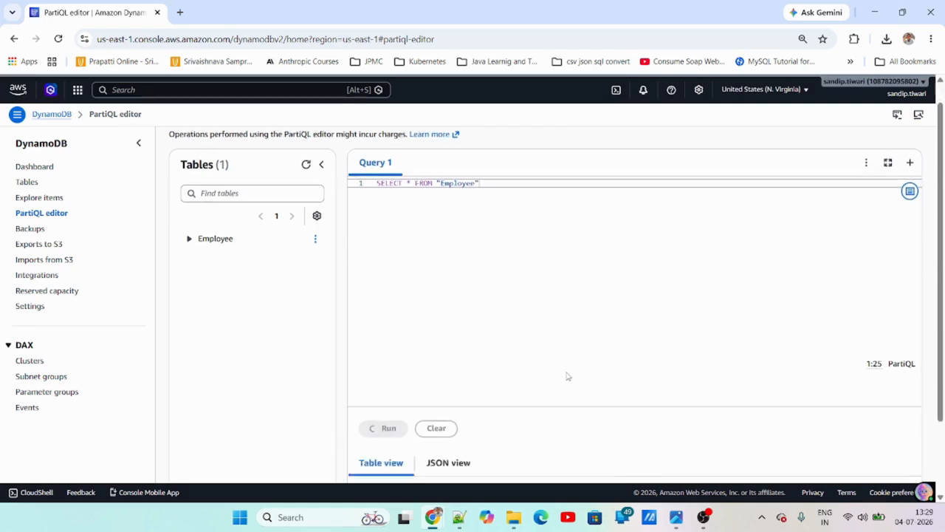
{"action": "scroll", "coordinate": [564, 371], "scroll_direction": "down", "scroll_amount": 3}
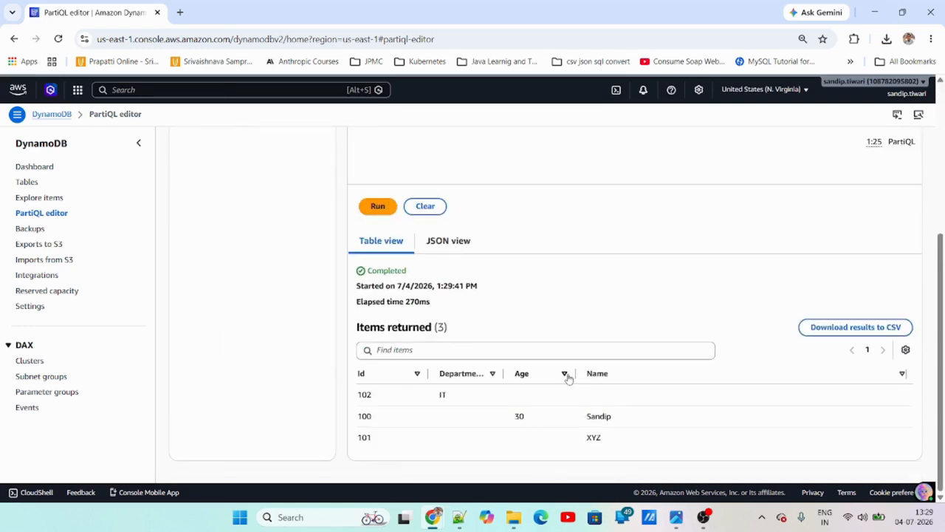
{"action": "scroll", "coordinate": [567, 378], "scroll_direction": "up", "scroll_amount": 5}
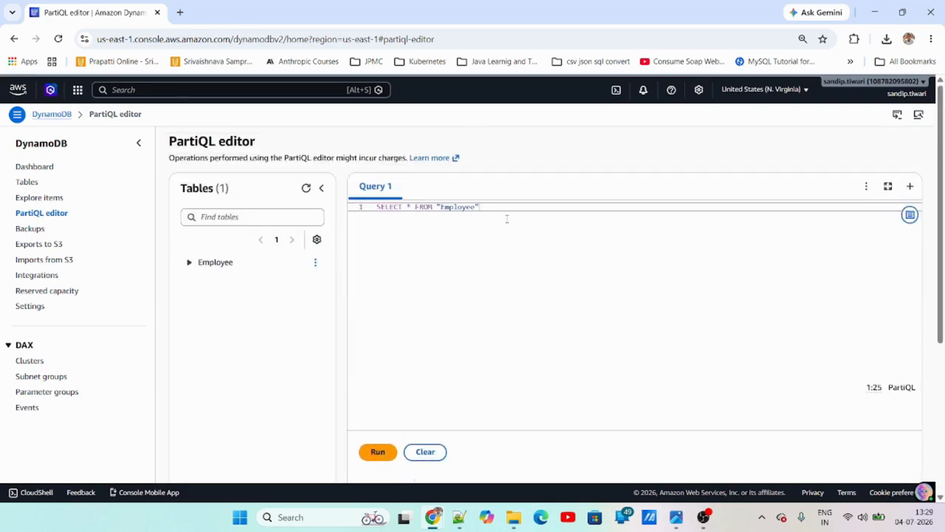
Try adding the Employee table's query template after the existing statement, and clear all text from the editor.
{"action": "key", "text": "ctrl+Return"}
{"action": "left_click", "coordinate": [316, 262]}
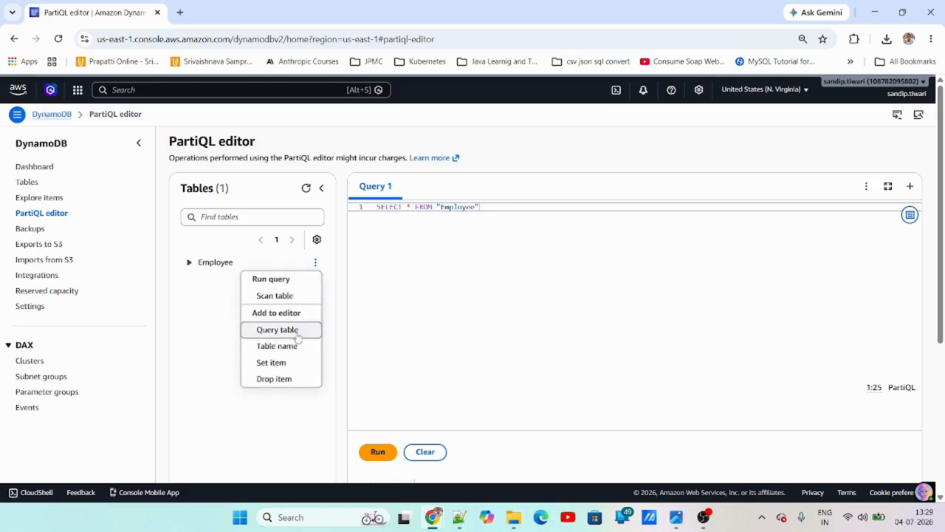
{"action": "left_click", "coordinate": [297, 331]}
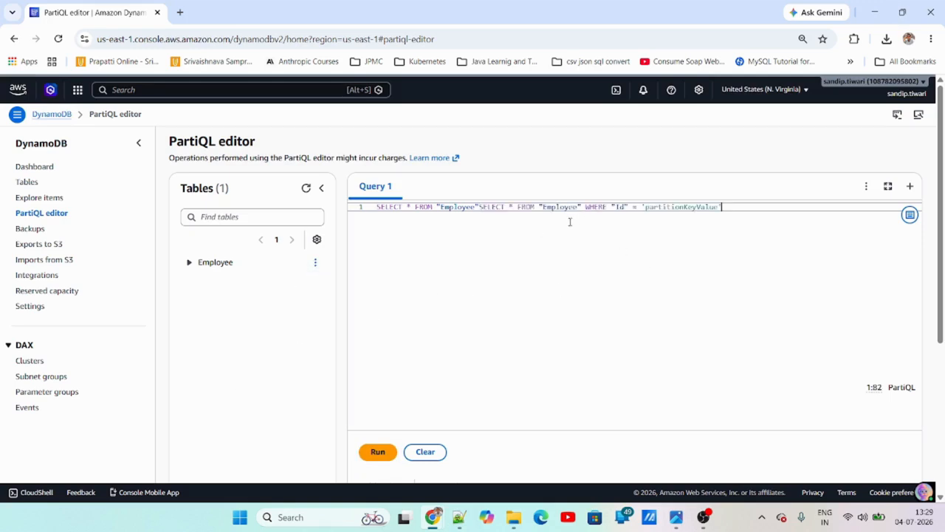
{"action": "left_click_drag", "start_coordinate": [752, 206], "coordinate": [298, 212]}
{"action": "key", "text": "BackSpace"}
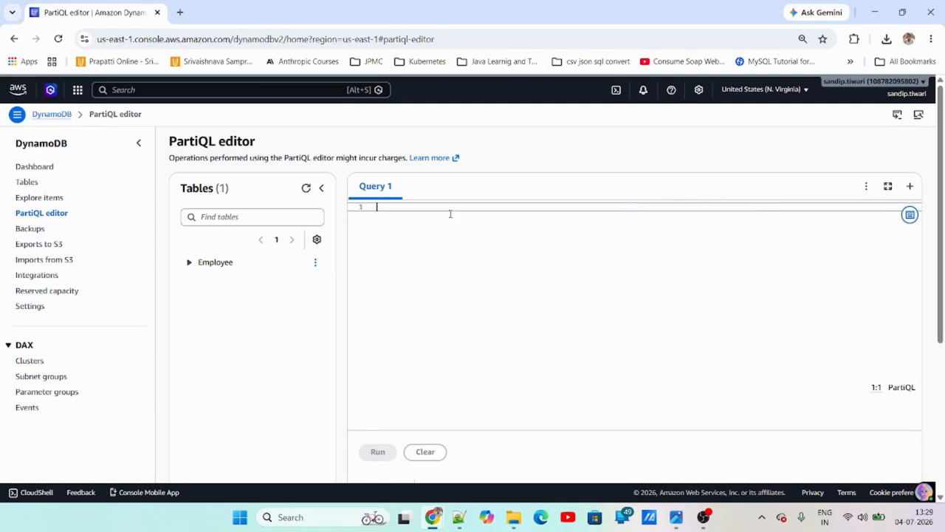
Scan the Employee table from the PartiQL editor, and rerun the selected SELECT * FROM "Employee" statement.
{"action": "left_click", "coordinate": [315, 263]}
{"action": "left_click", "coordinate": [291, 297]}
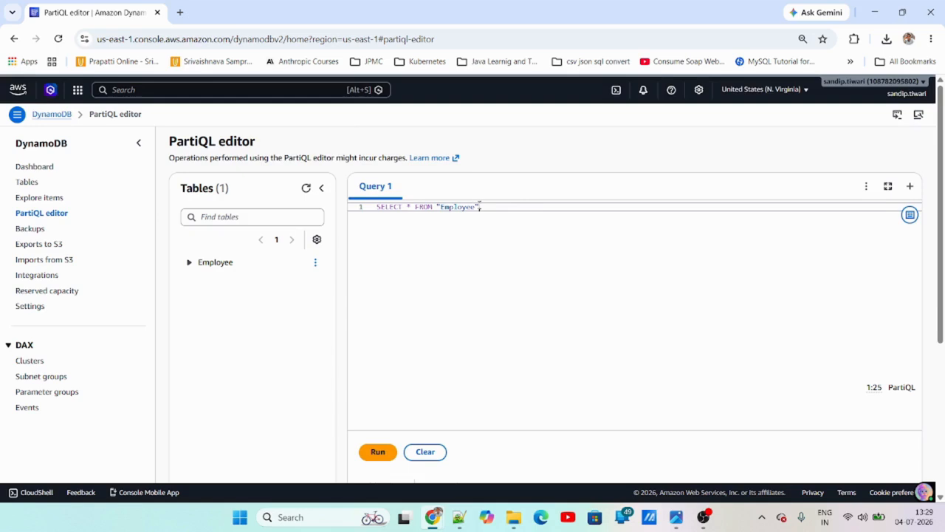
{"action": "left_click_drag", "start_coordinate": [480, 207], "coordinate": [359, 209]}
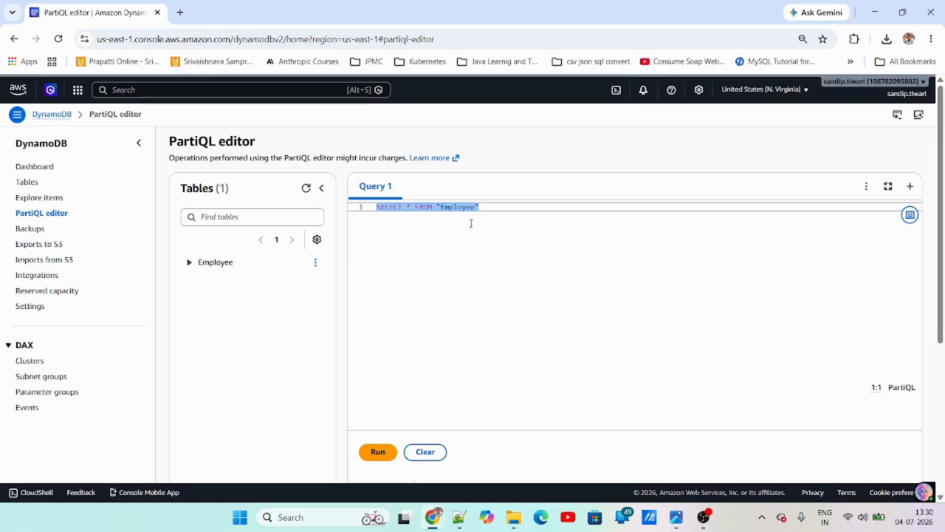
{"action": "left_click", "coordinate": [378, 452]}
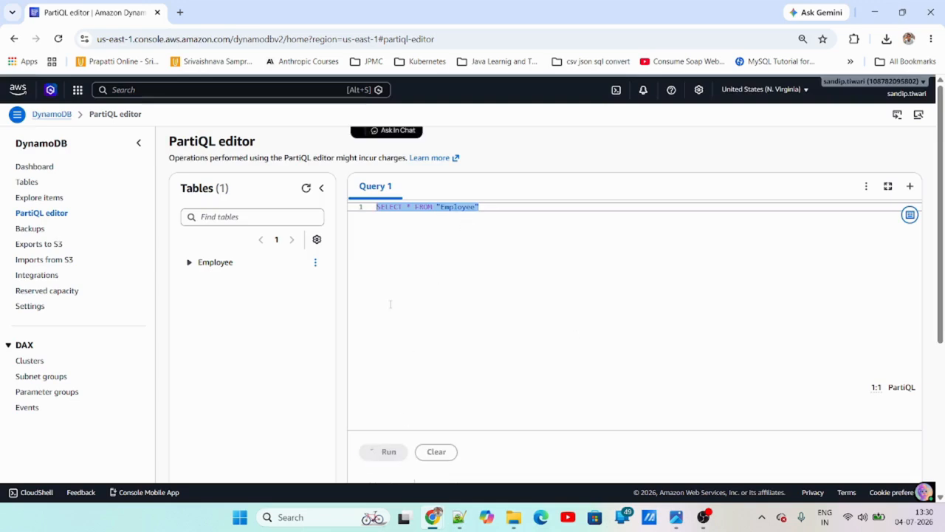
{"action": "scroll", "coordinate": [411, 325], "scroll_direction": "up", "scroll_amount": 3}
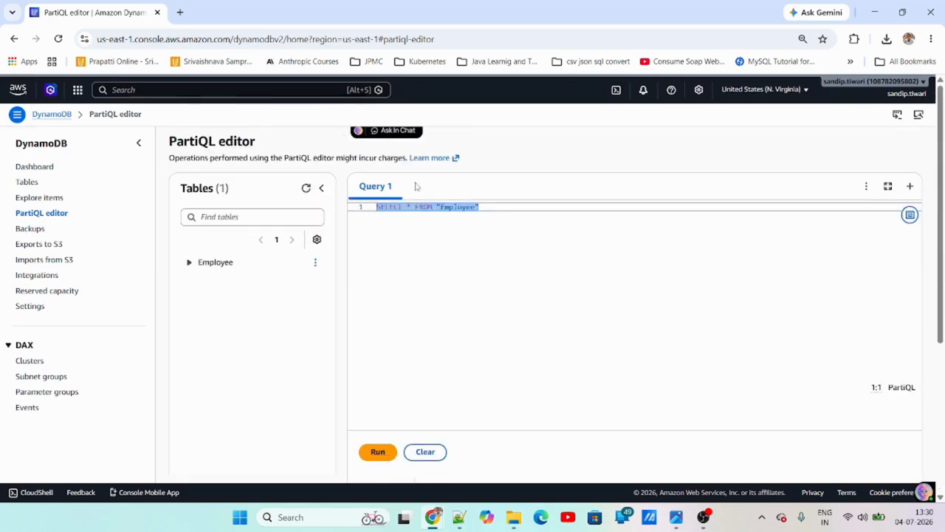
End the SELECT statement with a semicolon and add the Employee table's query template two lines below it.
{"action": "left_click", "coordinate": [497, 209]}
{"action": "left_click", "coordinate": [315, 262]}
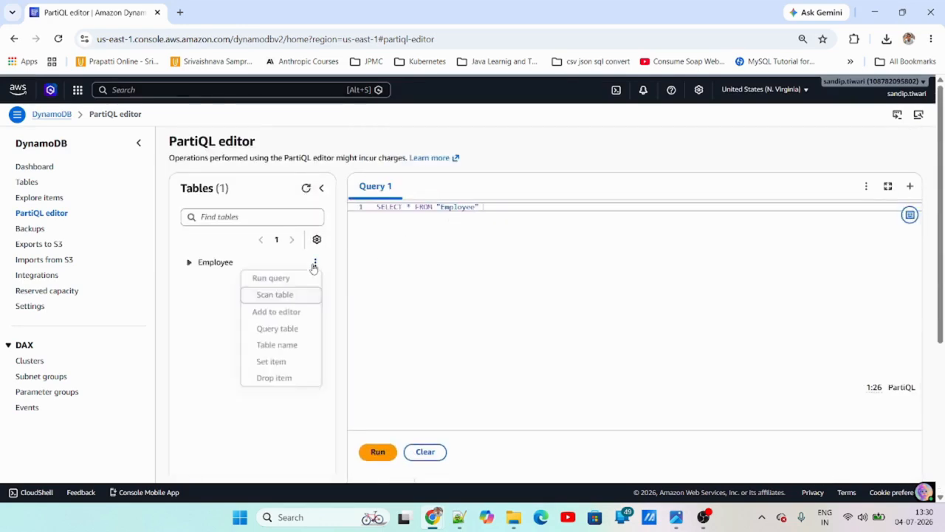
{"action": "left_click", "coordinate": [496, 226]}
{"action": "type", "text": ";"}
{"action": "key", "text": "Return"}
{"action": "key", "text": "Return"}
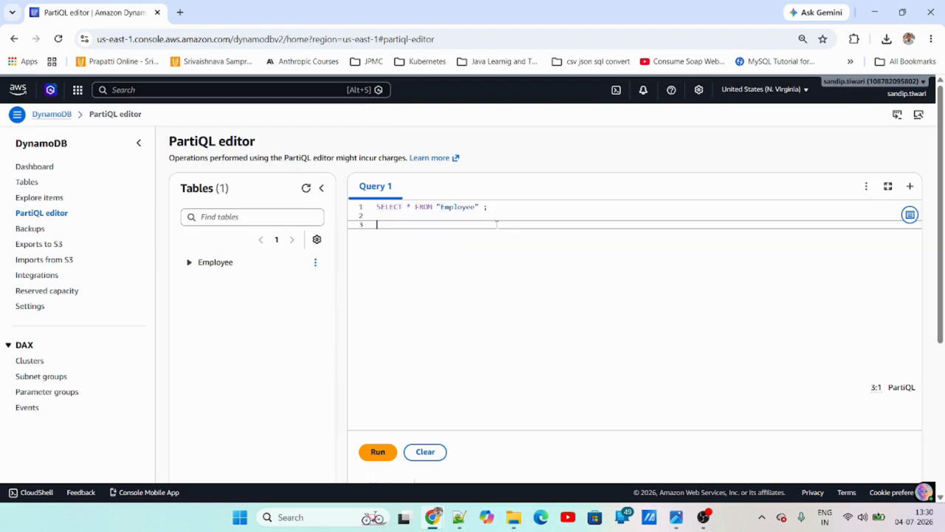
{"action": "left_click", "coordinate": [315, 262]}
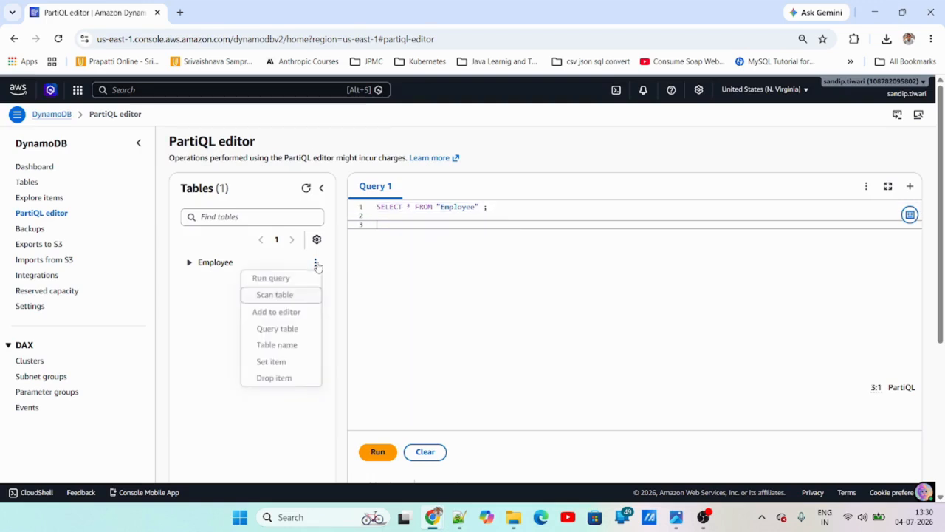
{"action": "left_click", "coordinate": [292, 336]}
{"action": "left_click", "coordinate": [603, 244]}
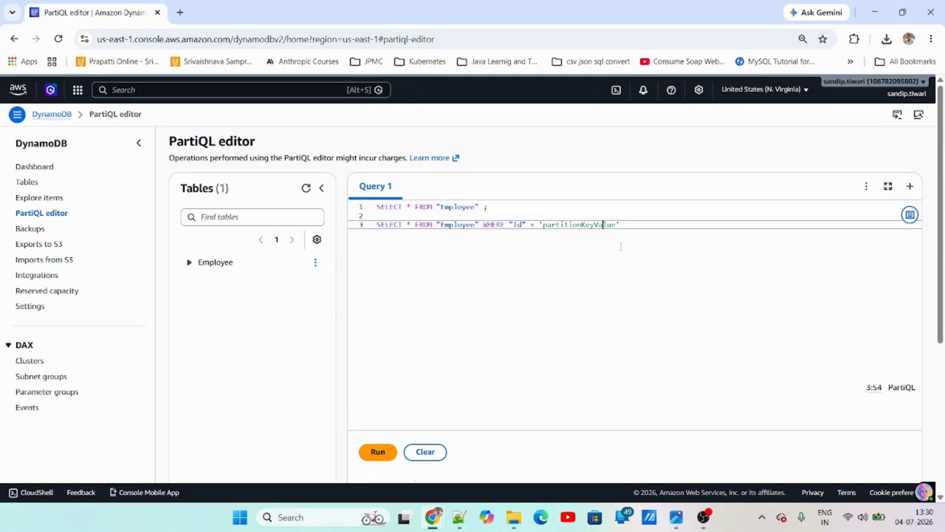
Set the template's partition key value to '100', end it with a semicolon, run only that statement, and check the returned item.
{"action": "double_click", "coordinate": [579, 225]}
{"action": "type", "text": "100';"}
{"action": "left_click_drag", "start_coordinate": [587, 227], "coordinate": [354, 226]}
{"action": "left_click", "coordinate": [378, 451]}
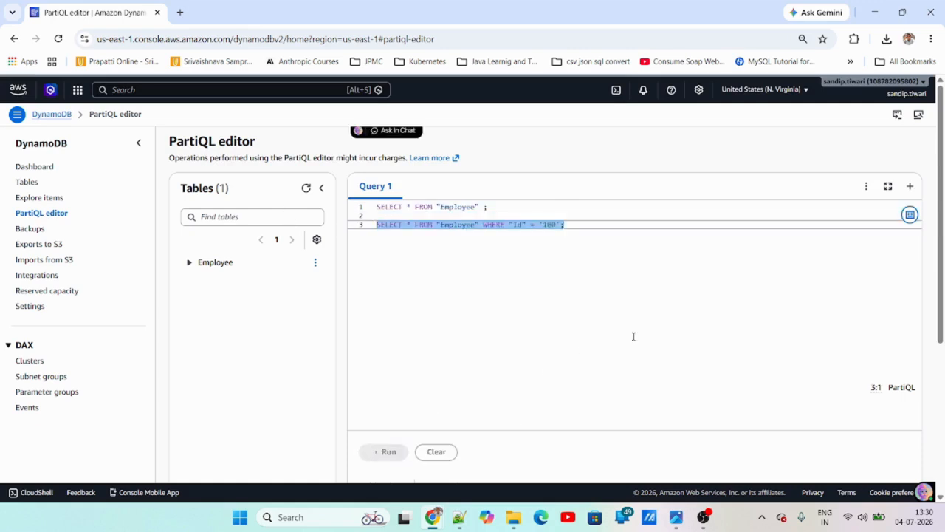
{"action": "scroll", "coordinate": [633, 354], "scroll_direction": "down", "scroll_amount": 3}
{"action": "scroll", "coordinate": [464, 443], "scroll_direction": "up", "scroll_amount": 3}
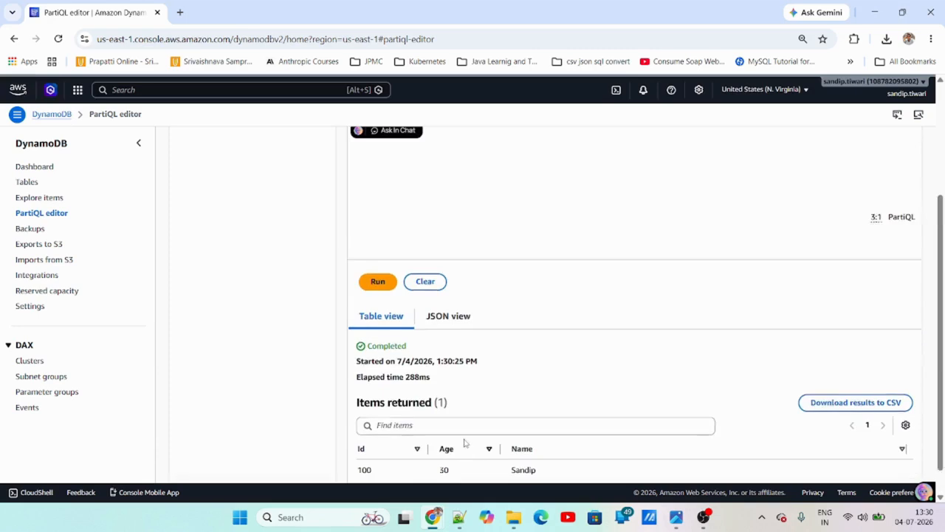
Copy the WHERE "Id" = '100' clause into the first SELECT statement, keeping a single closing semicolon.
{"action": "left_click", "coordinate": [522, 225]}
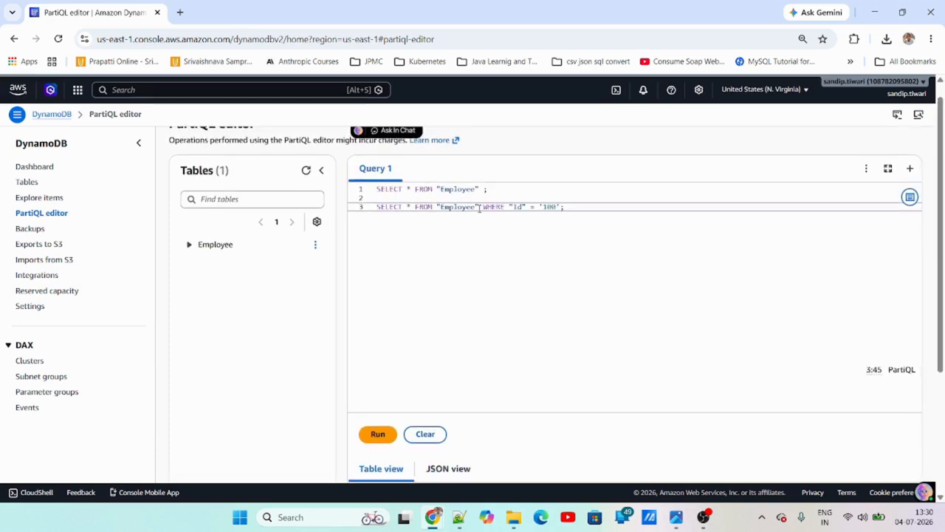
{"action": "left_click_drag", "start_coordinate": [479, 209], "coordinate": [580, 212]}
{"action": "key", "text": "ctrl+c"}
{"action": "left_click", "coordinate": [486, 194]}
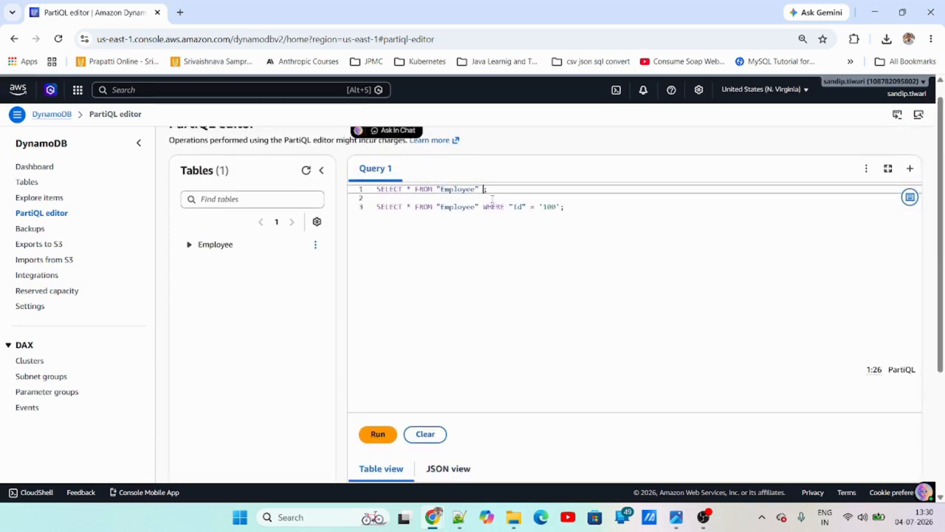
{"action": "key", "text": "ctrl+v"}
{"action": "triple_click", "coordinate": [618, 192]}
{"action": "left_click", "coordinate": [649, 207]}
{"action": "left_click", "coordinate": [627, 191]}
{"action": "key", "text": "BackSpace"}
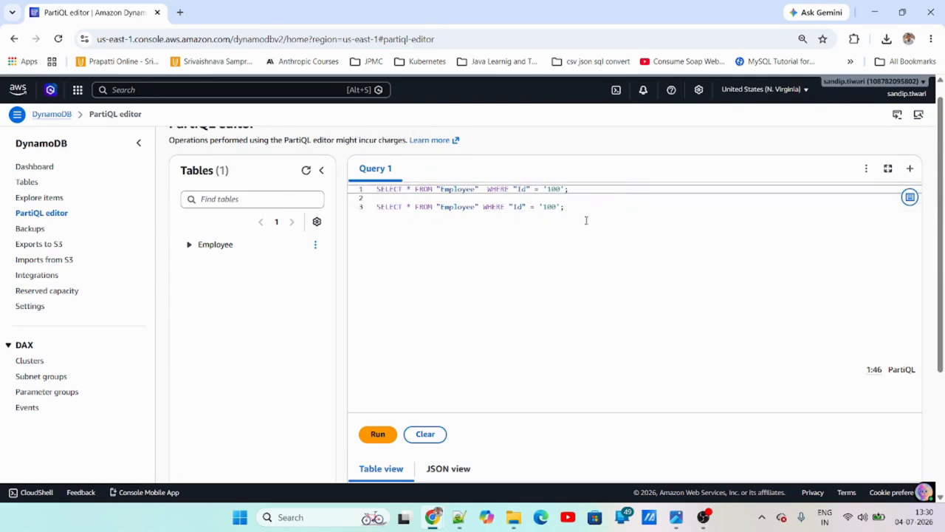
Add the Employee table's Set item template two lines below the second SELECT statement.
{"action": "left_click_drag", "start_coordinate": [483, 207], "coordinate": [586, 236]}
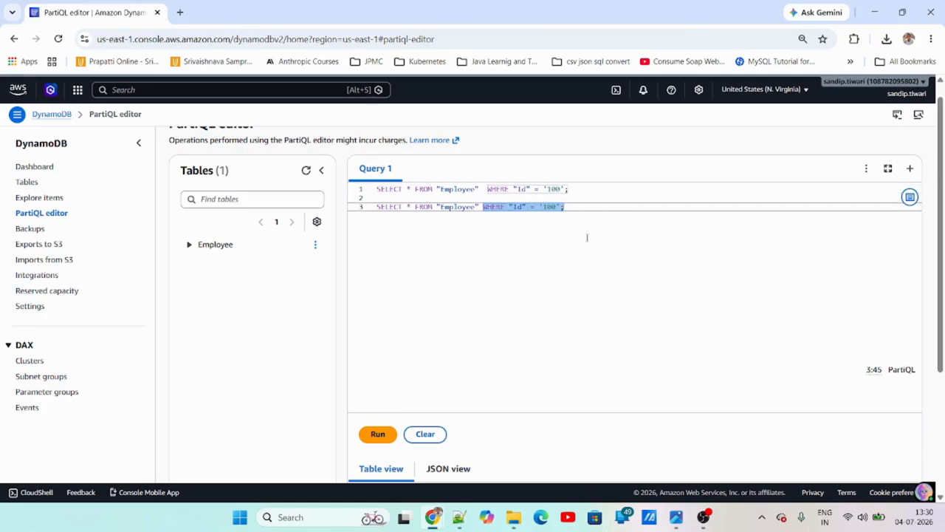
{"action": "left_click_drag", "start_coordinate": [610, 192], "coordinate": [483, 195]}
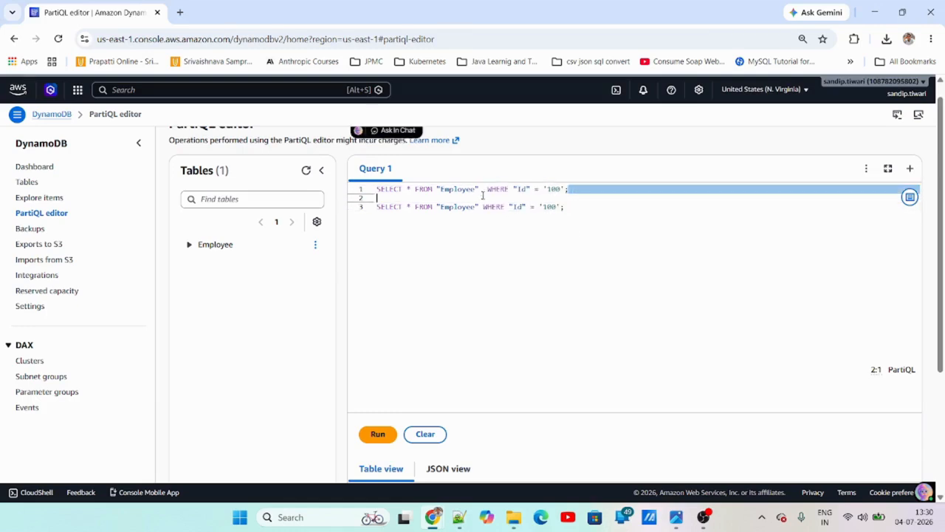
{"action": "left_click", "coordinate": [531, 253]}
{"action": "key", "text": "Return"}
{"action": "key", "text": "Return"}
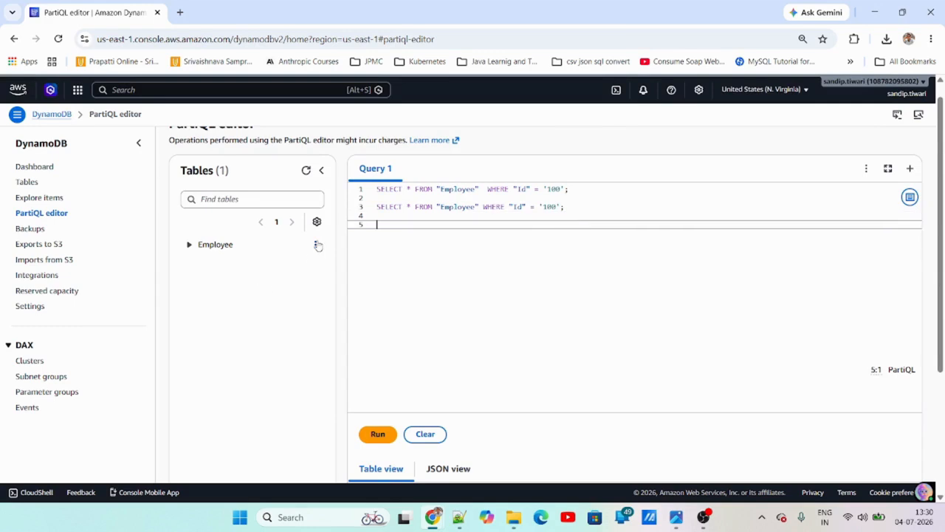
{"action": "left_click", "coordinate": [315, 244]}
{"action": "left_click", "coordinate": [284, 347]}
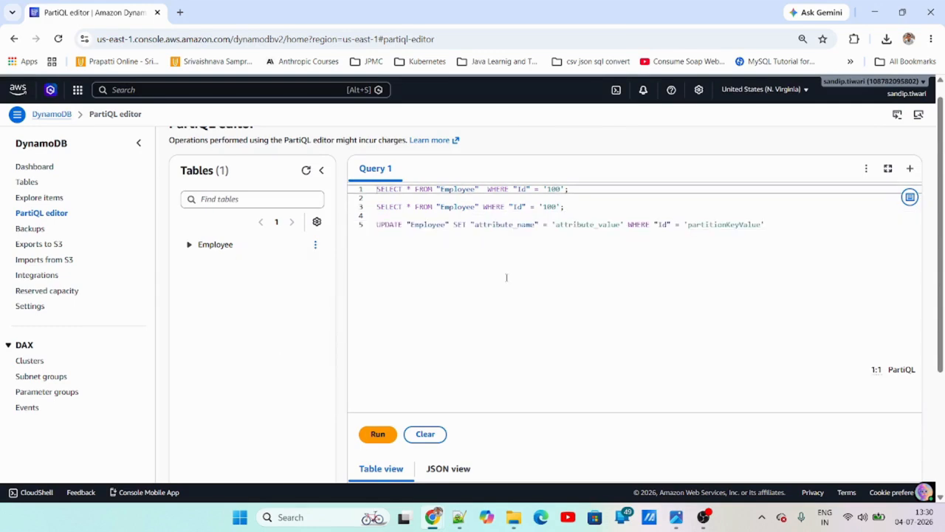
Examine the attribute name, attribute value, and partition key placeholders in the UPDATE statement.
{"action": "left_click", "coordinate": [315, 245]}
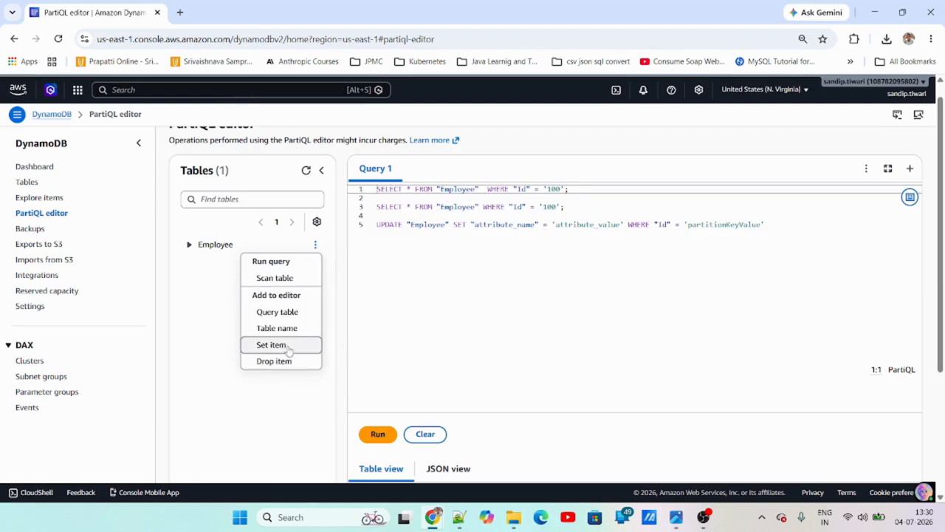
{"action": "left_click", "coordinate": [578, 258]}
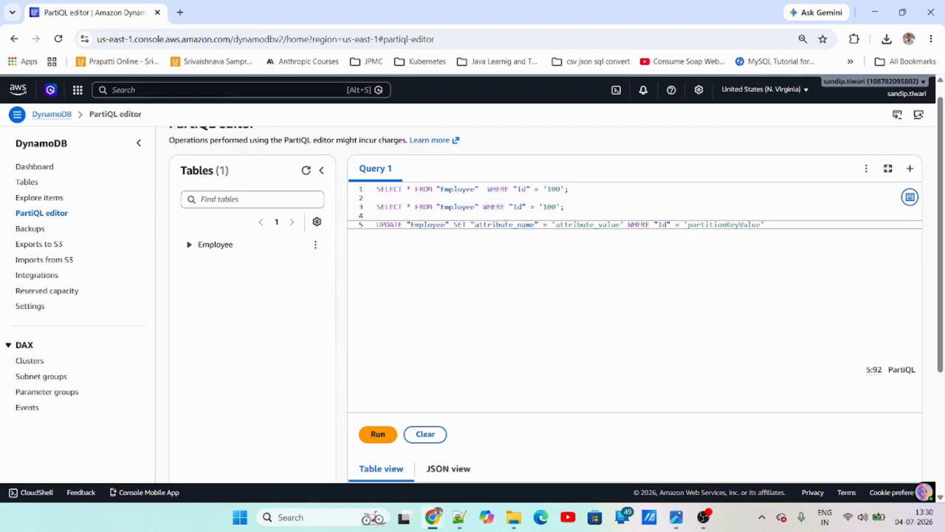
{"action": "double_click", "coordinate": [507, 224]}
{"action": "double_click", "coordinate": [571, 225]}
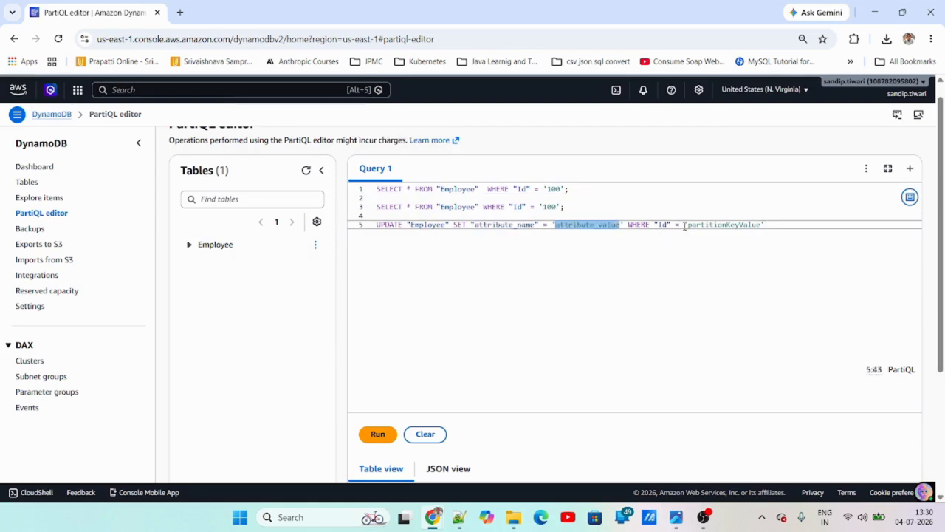
{"action": "double_click", "coordinate": [710, 225]}
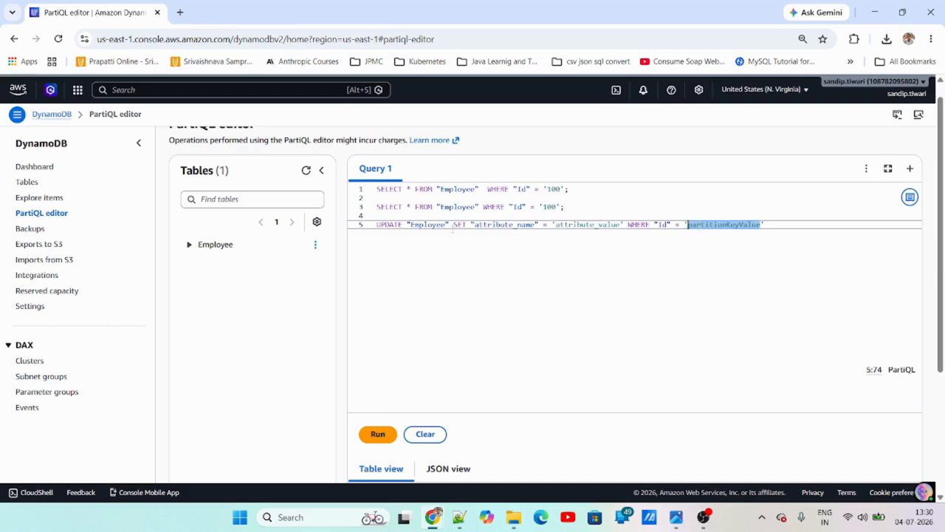
Add the Employee table's Drop item template, separating it from the UPDATE statement with a semicolon and a blank line.
{"action": "left_click", "coordinate": [316, 245]}
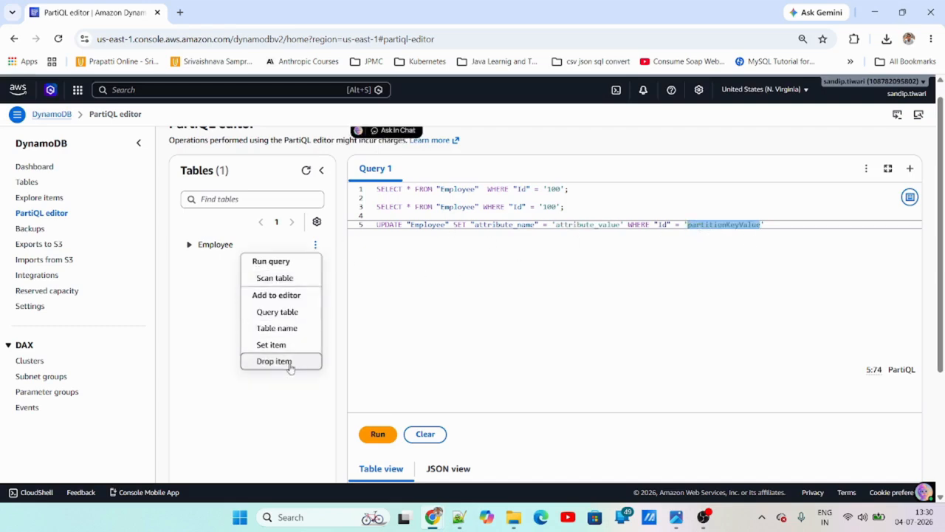
{"action": "left_click", "coordinate": [291, 368]}
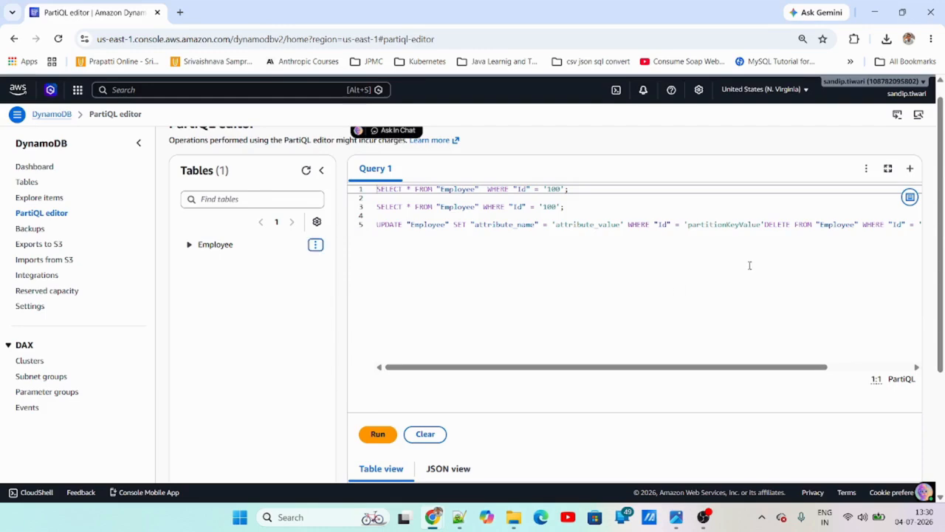
{"action": "left_click", "coordinate": [765, 225]}
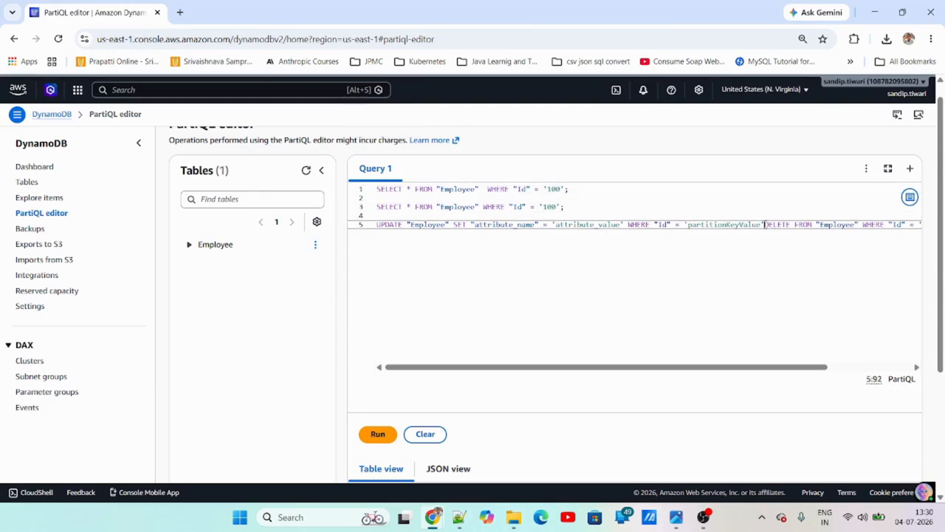
{"action": "type", "text": ";"}
{"action": "key", "text": "Return"}
{"action": "key", "text": "Return"}
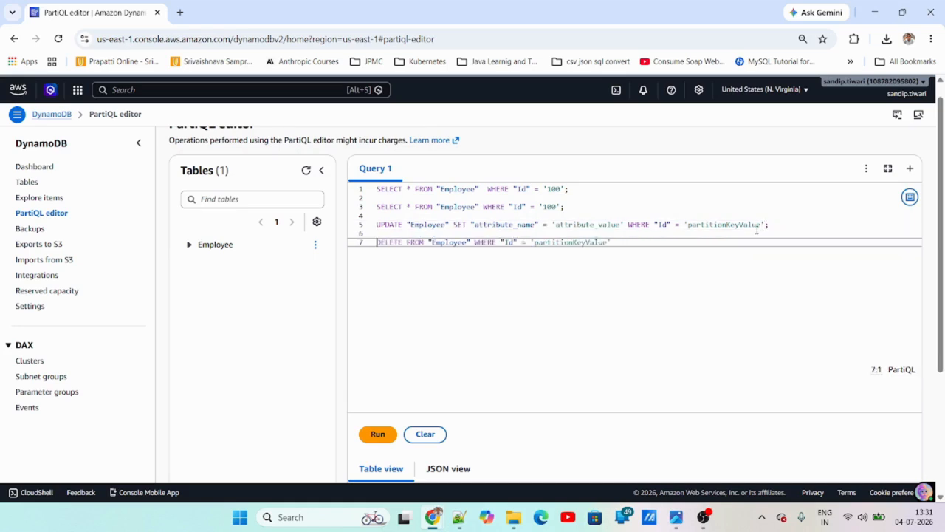
{"action": "key", "text": "End"}
{"action": "key", "text": "shift+Home"}
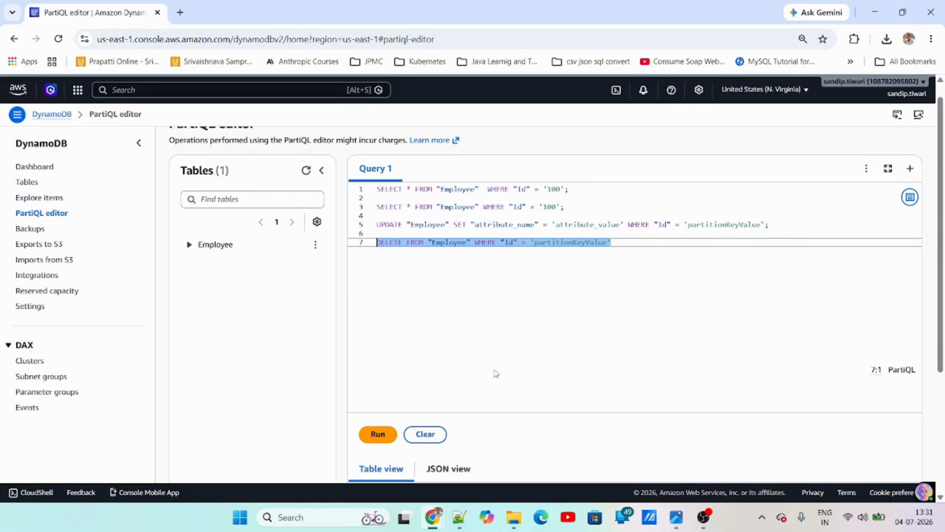
{"action": "scroll", "coordinate": [566, 344], "scroll_direction": "up", "scroll_amount": 1}
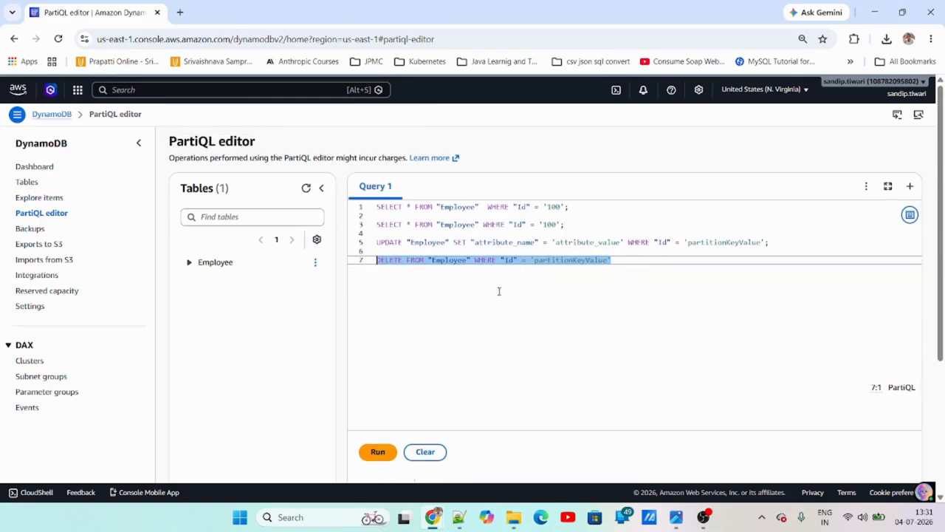
{"action": "left_click", "coordinate": [549, 286]}
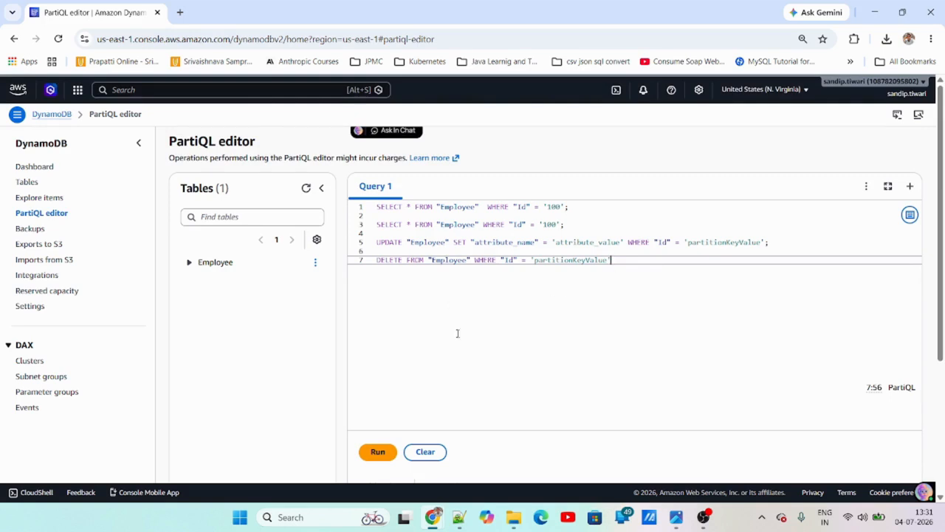
Open the DynamoDB table list, review the image "Data Types in Dynamo DB.png" in the image viewer, and return to the browser.
{"action": "left_click", "coordinate": [34, 186]}
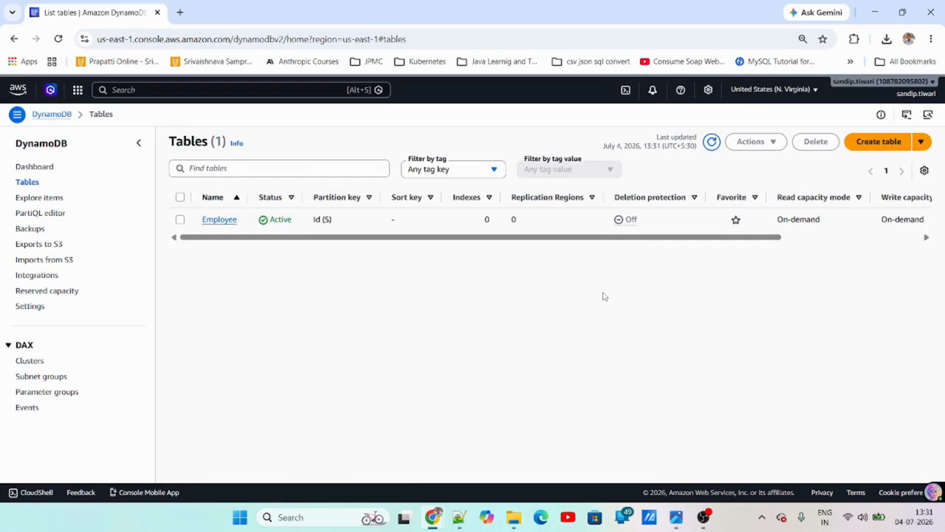
{"action": "mouse_move", "coordinate": [676, 517]}
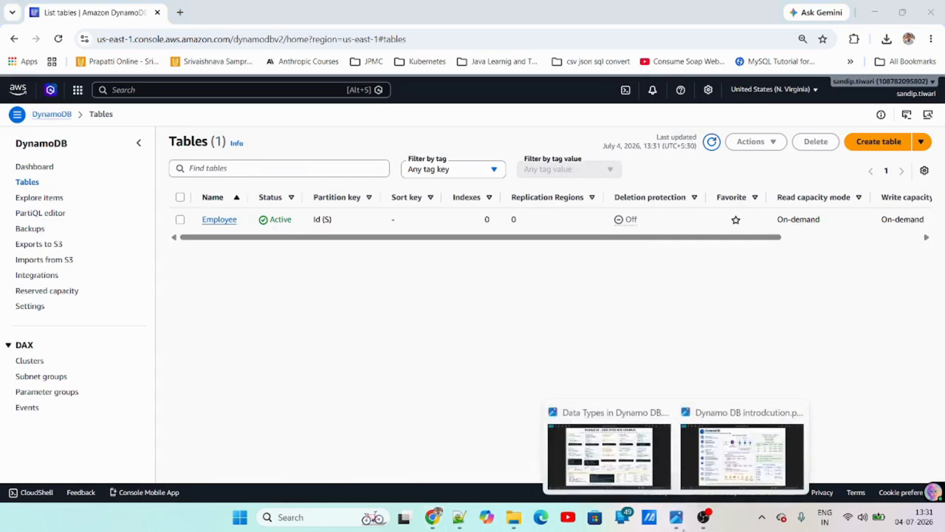
{"action": "left_click", "coordinate": [645, 476]}
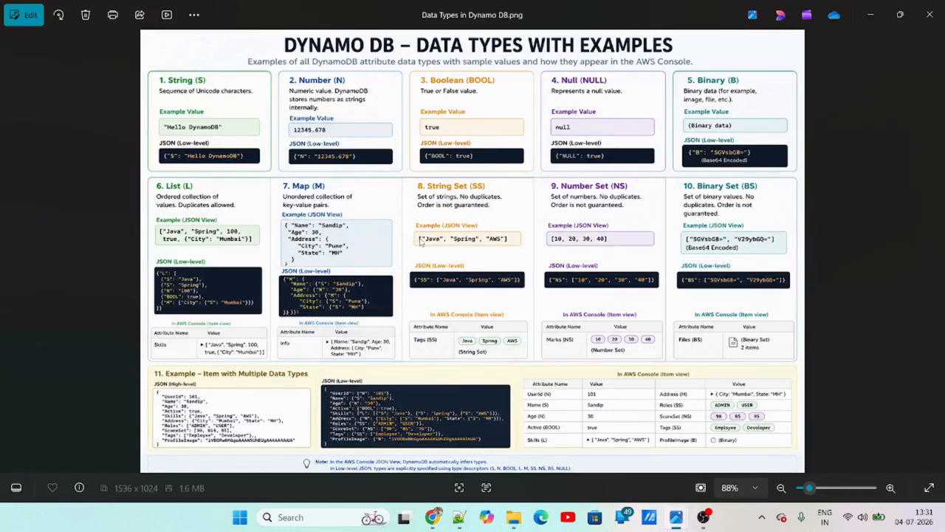
{"action": "scroll", "coordinate": [221, 193], "scroll_direction": "up", "scroll_amount": 1}
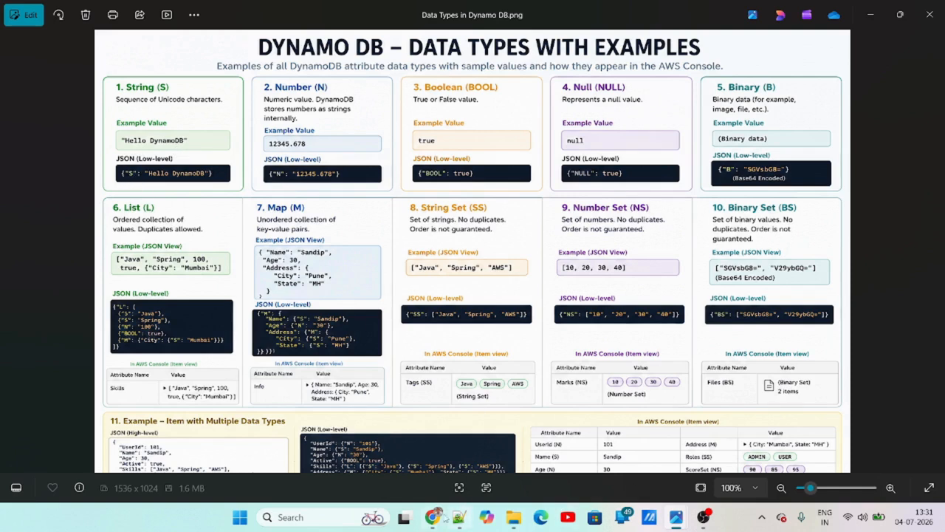
{"action": "mouse_move", "coordinate": [434, 517]}
{"action": "left_click", "coordinate": [500, 459]}
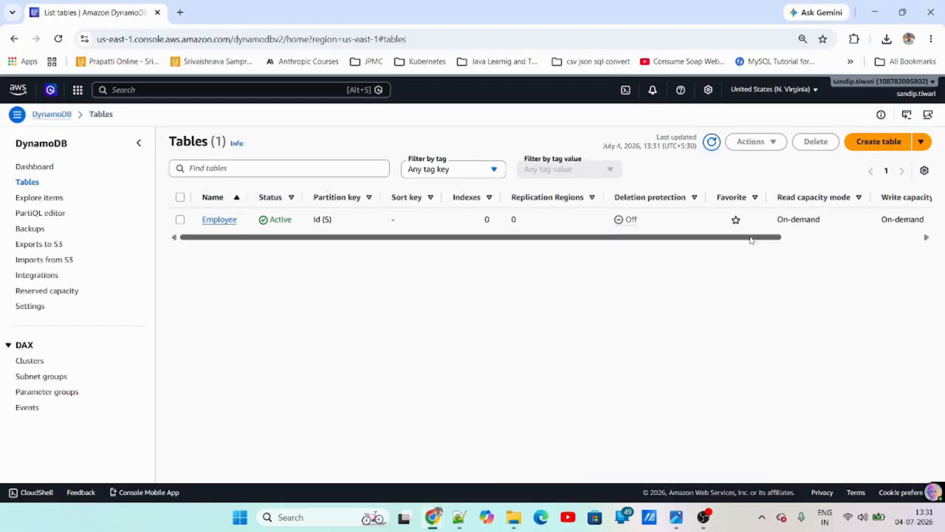
Open the Employee table's details and review its settings from general information down to the tags.
{"action": "left_click", "coordinate": [219, 219]}
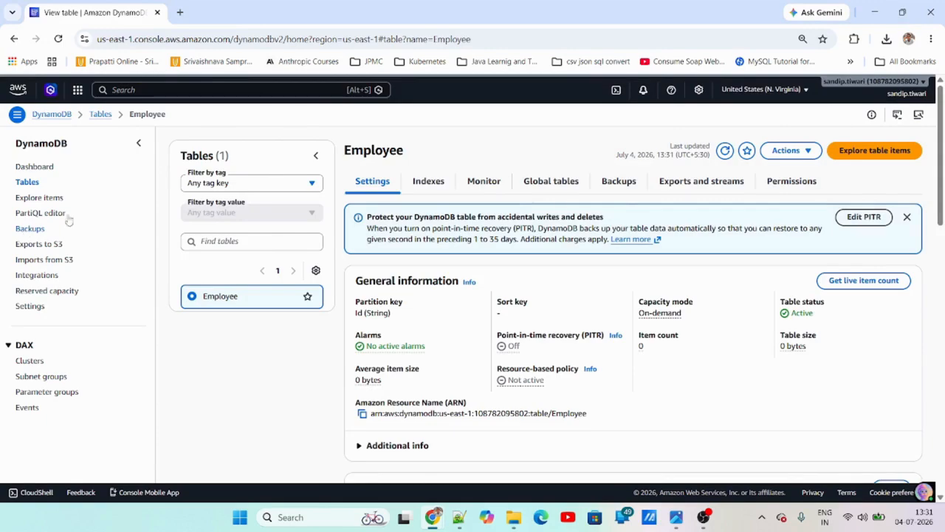
{"action": "scroll", "coordinate": [753, 353], "scroll_direction": "down", "scroll_amount": 2}
{"action": "scroll", "coordinate": [753, 353], "scroll_direction": "down", "scroll_amount": 10}
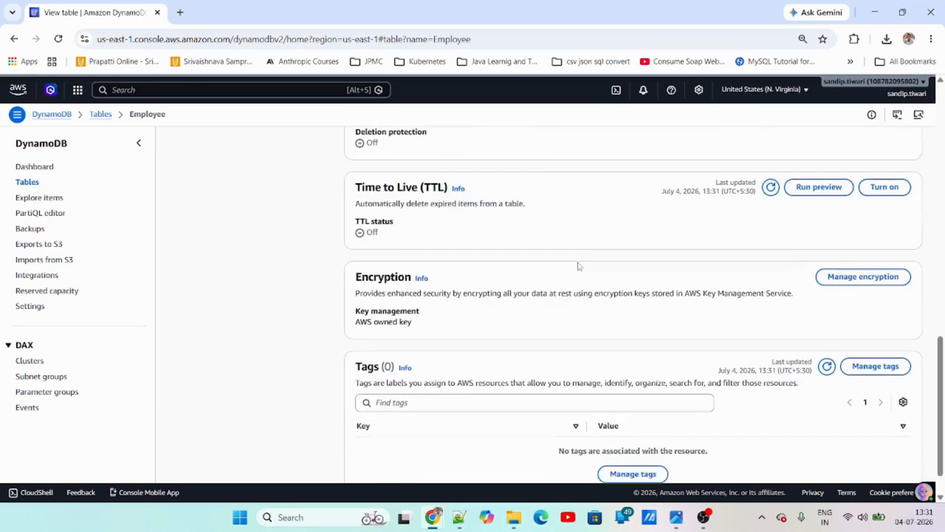
{"action": "scroll", "coordinate": [576, 267], "scroll_direction": "up", "scroll_amount": 12}
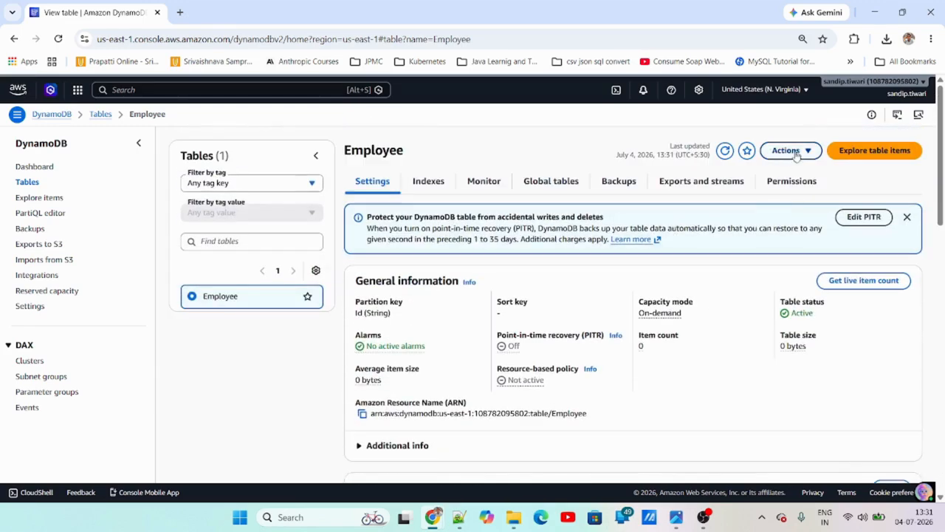
Look at the Create item page for the Employee table and return to the table's details without creating an item.
{"action": "left_click", "coordinate": [786, 150]}
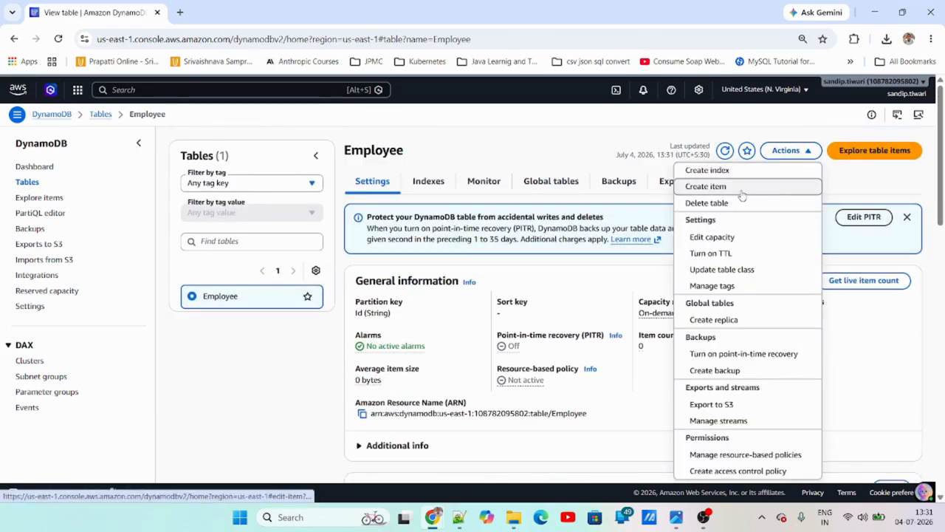
{"action": "left_click", "coordinate": [741, 192]}
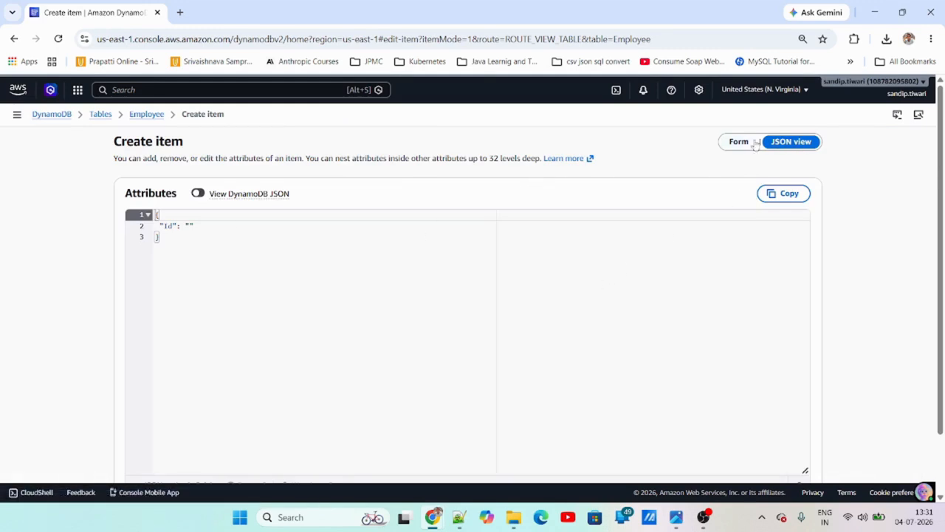
{"action": "left_click", "coordinate": [146, 114]}
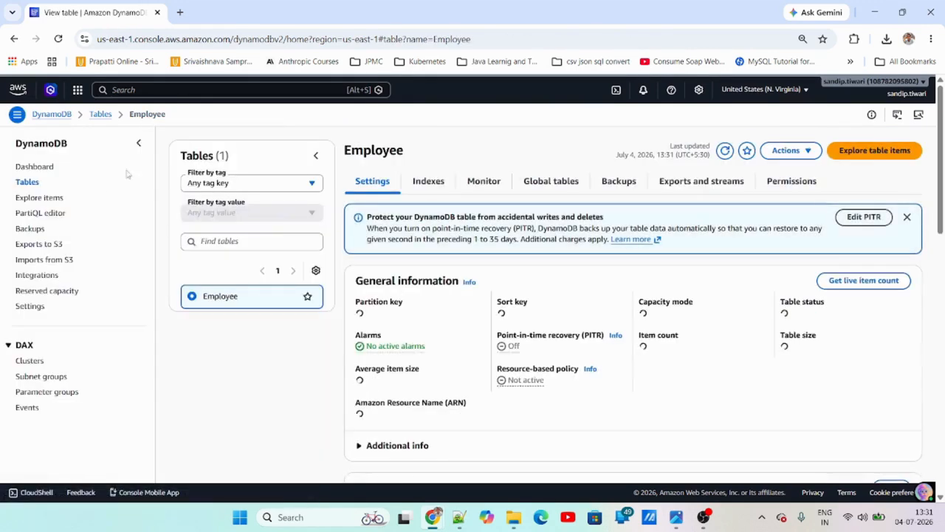
Open the Employee item with Id 100 from the item explorer and show its attributes as DynamoDB JSON.
{"action": "left_click", "coordinate": [51, 200]}
{"action": "scroll", "coordinate": [625, 350], "scroll_direction": "down", "scroll_amount": 3}
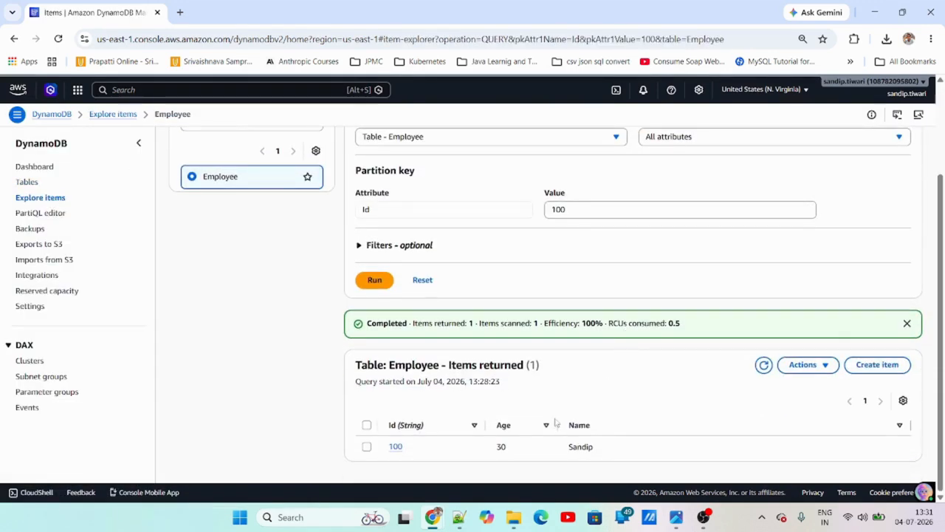
{"action": "left_click", "coordinate": [397, 449]}
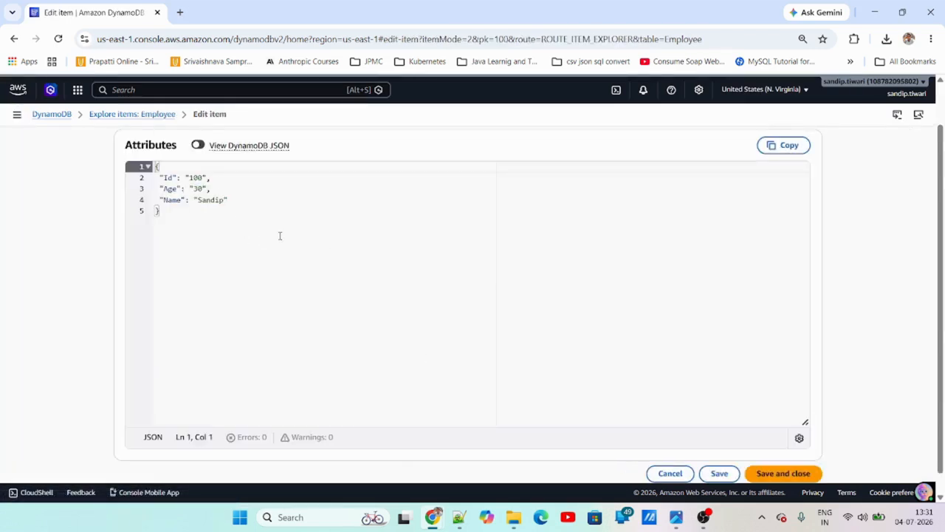
{"action": "left_click", "coordinate": [256, 235]}
{"action": "left_click", "coordinate": [198, 145]}
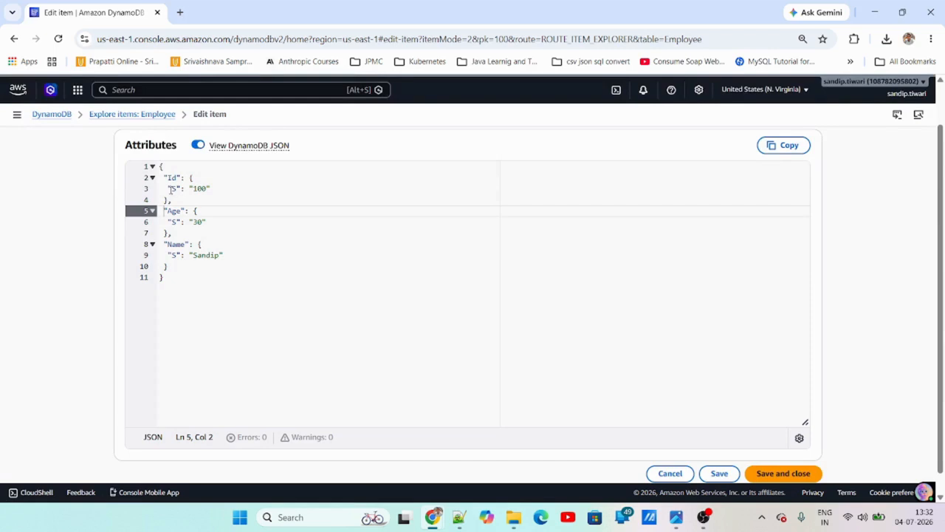
Highlight the "S" type descriptors of Id and Age, and bring up "Data Types in Dynamo DB.png" in the image viewer for comparison.
{"action": "left_click_drag", "start_coordinate": [169, 189], "coordinate": [180, 189]}
{"action": "left_click_drag", "start_coordinate": [169, 222], "coordinate": [180, 223]}
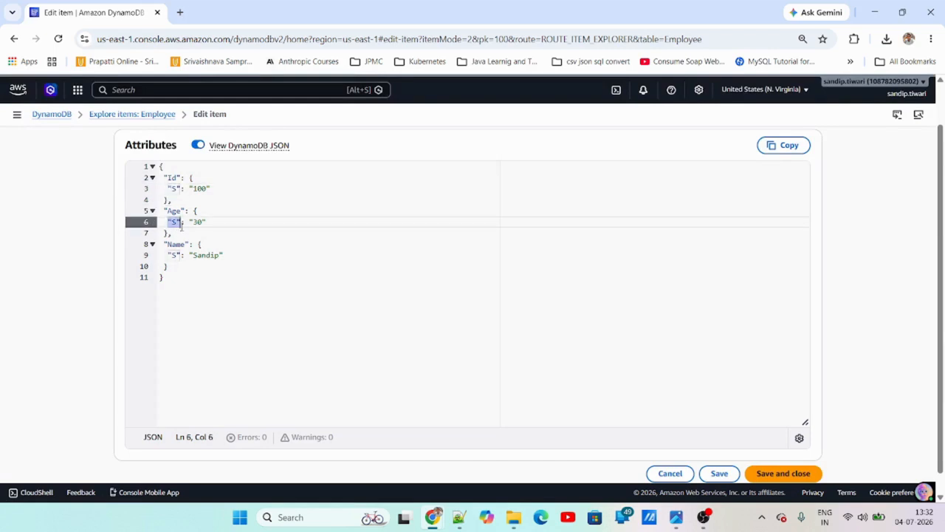
{"action": "mouse_move", "coordinate": [676, 517]}
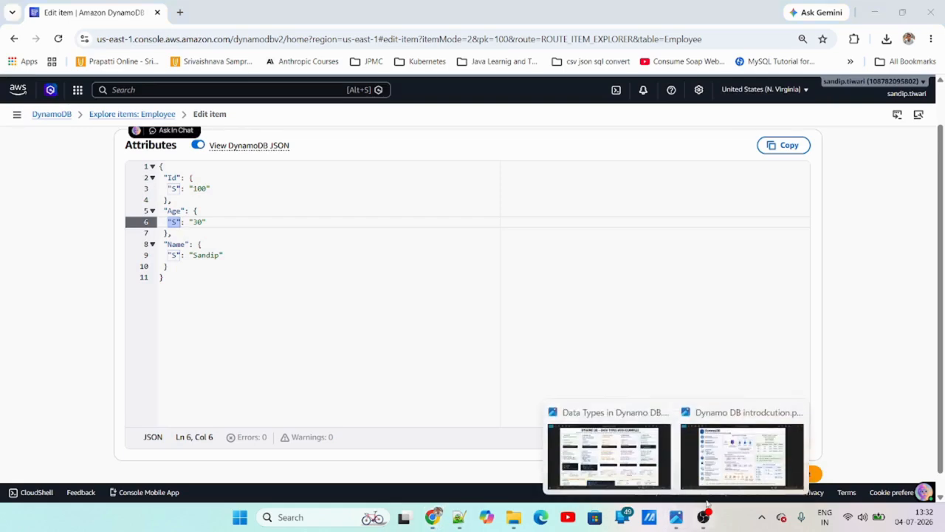
{"action": "left_click", "coordinate": [635, 455]}
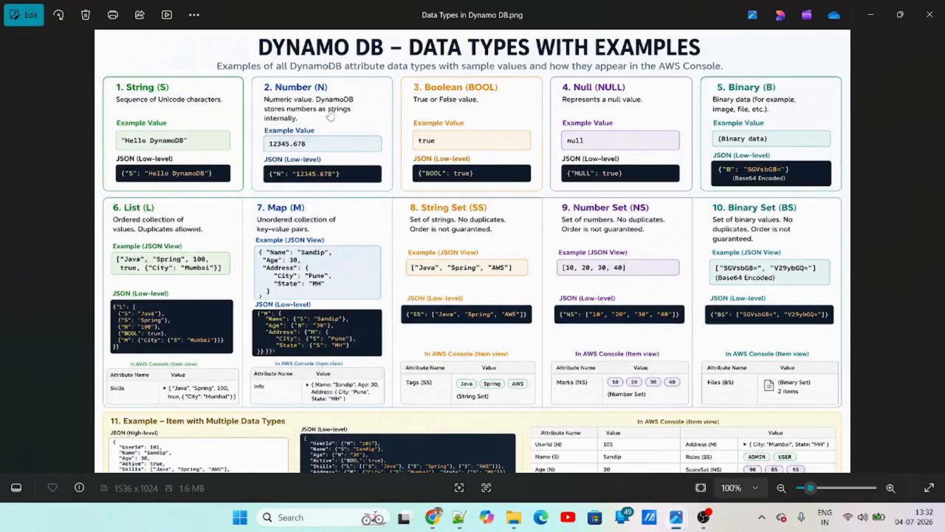